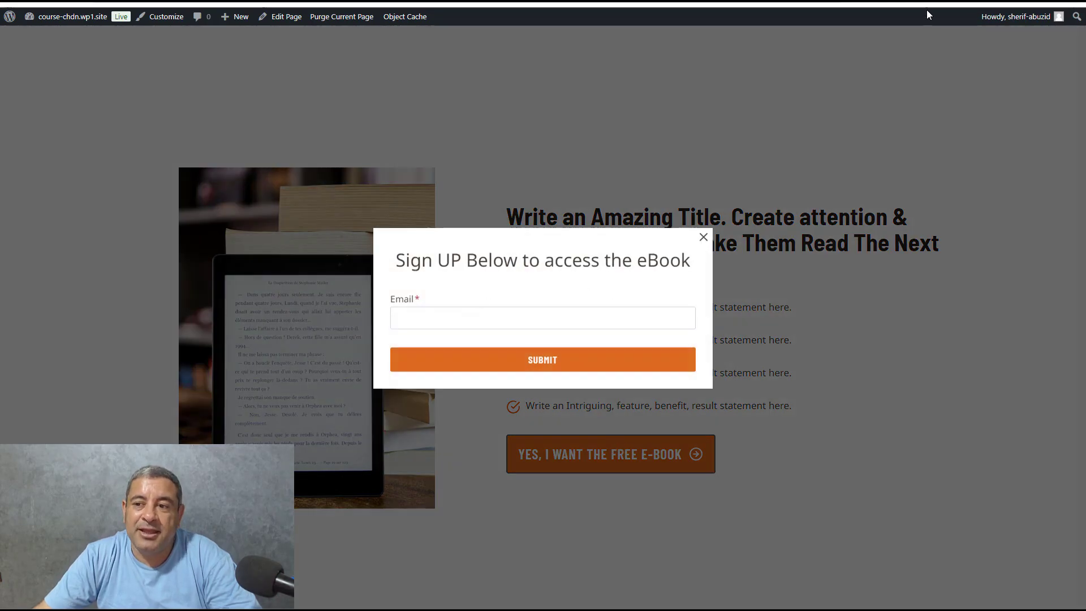
- Enter an e-mail address in the eBook sign-up popup and submit the form
key(ctrl+v)
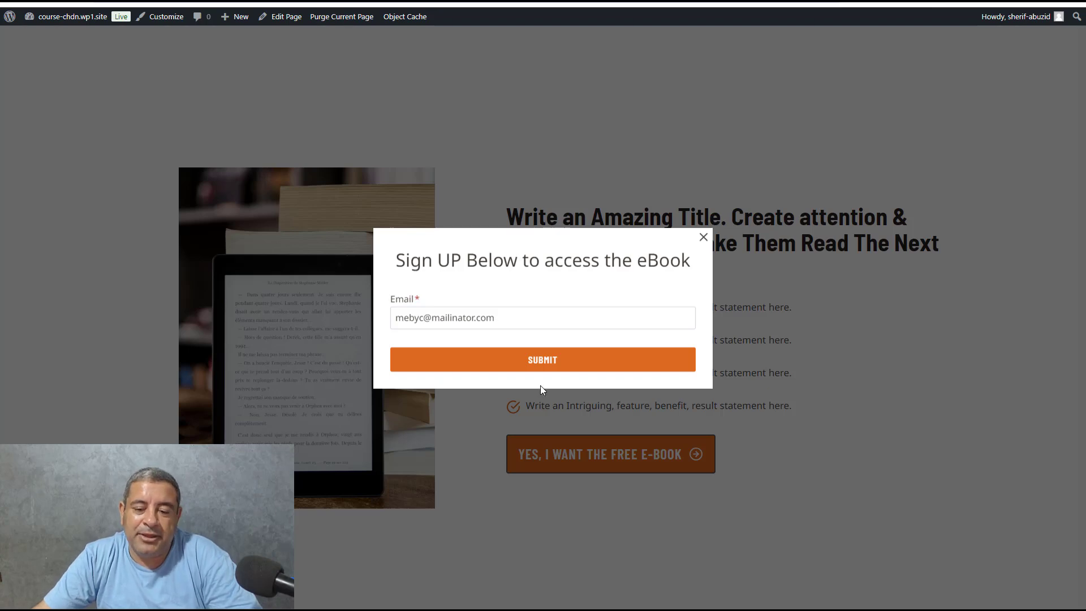
click(546, 365)
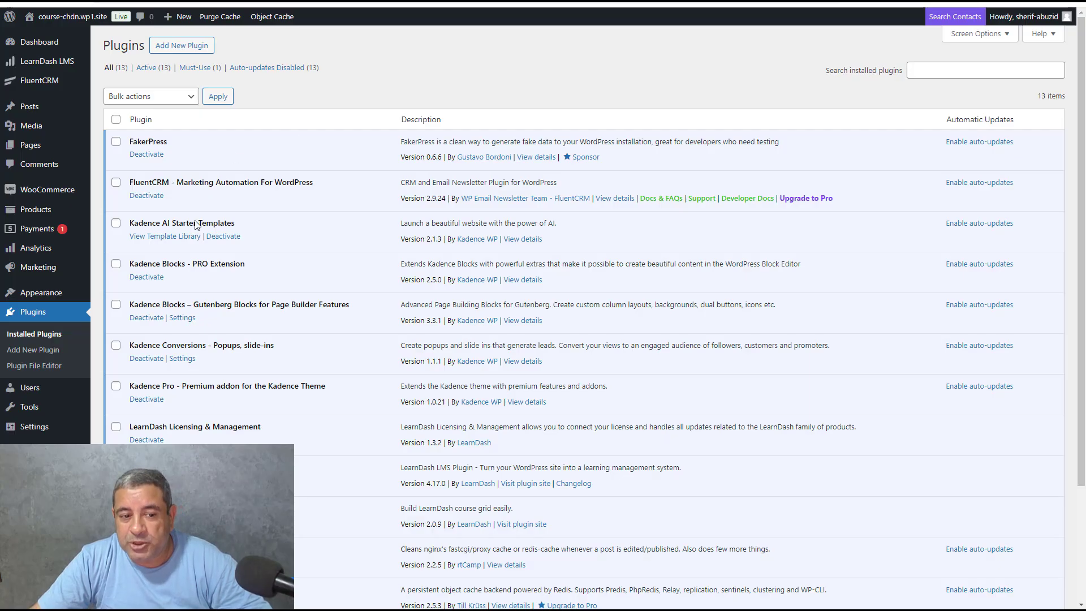
drag(129, 264, 201, 264)
click(226, 261)
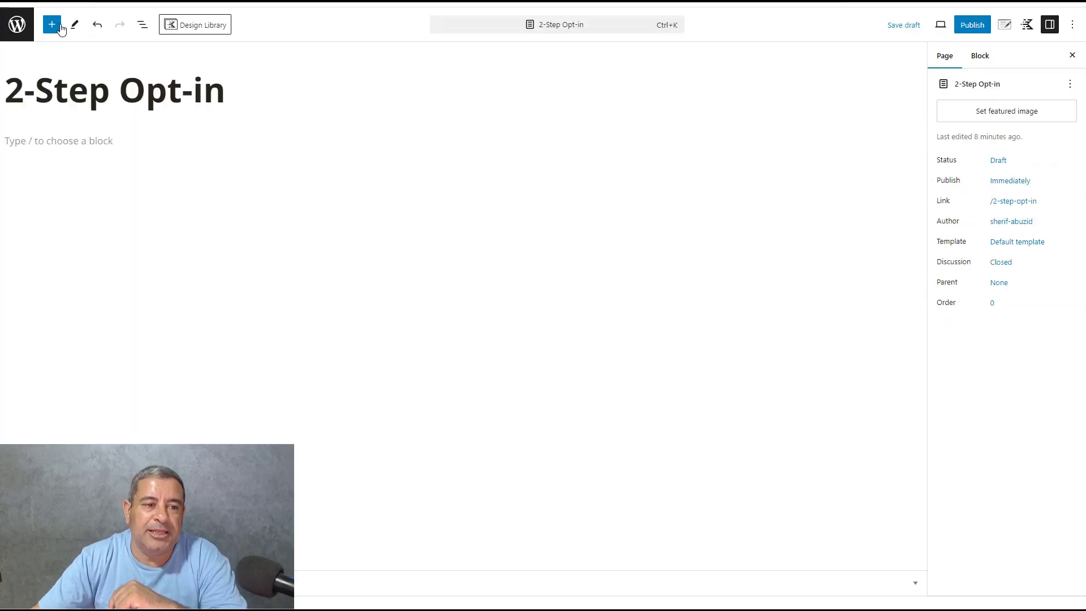
- Insert a Row Layout block below the page title with two equal columns
click(59, 26)
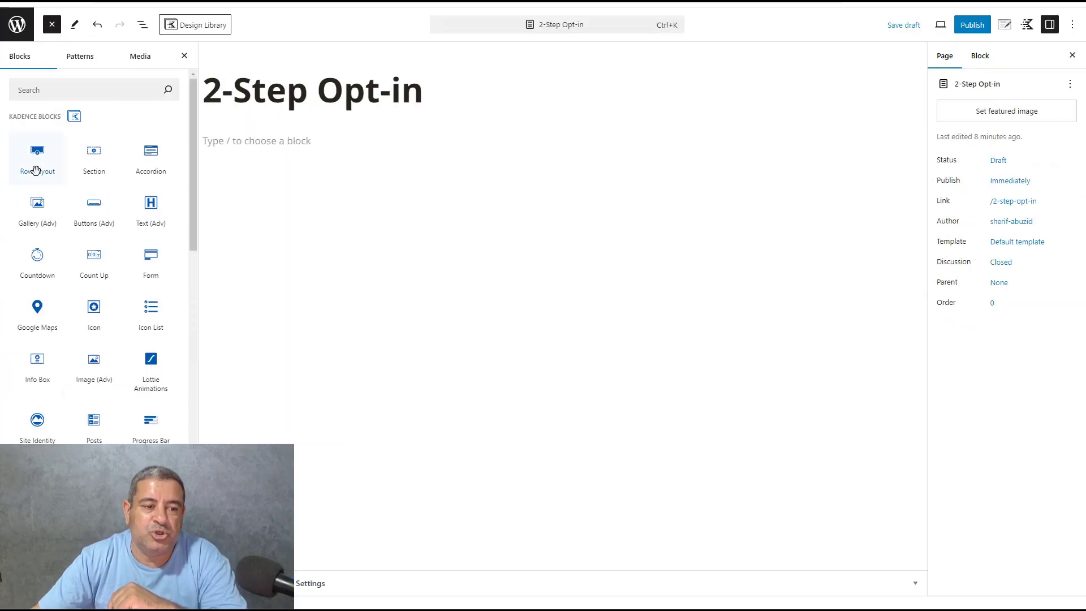
drag(37, 176, 407, 141)
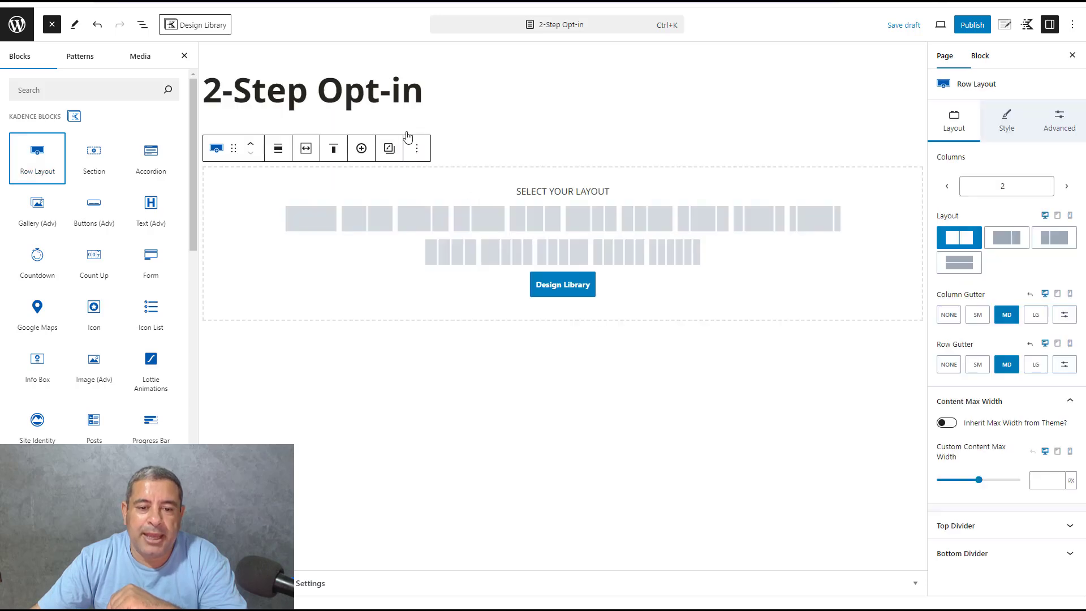
click(373, 225)
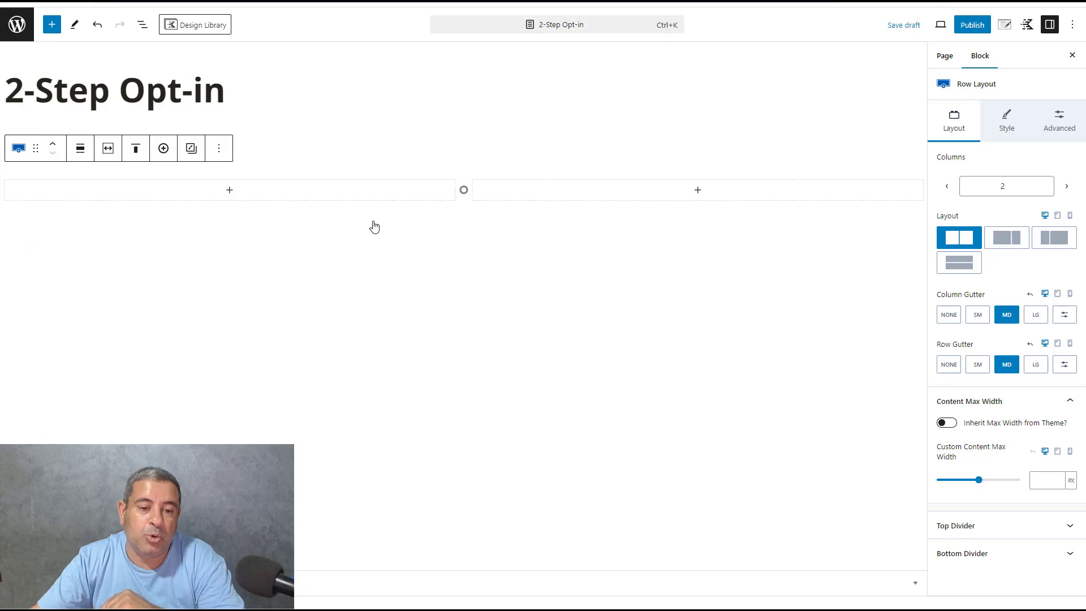
- Add an Image (Adv) block in the first column using black-tablet-computer-behind-books-1329571-scaled-edited.jpg from the media library
click(245, 198)
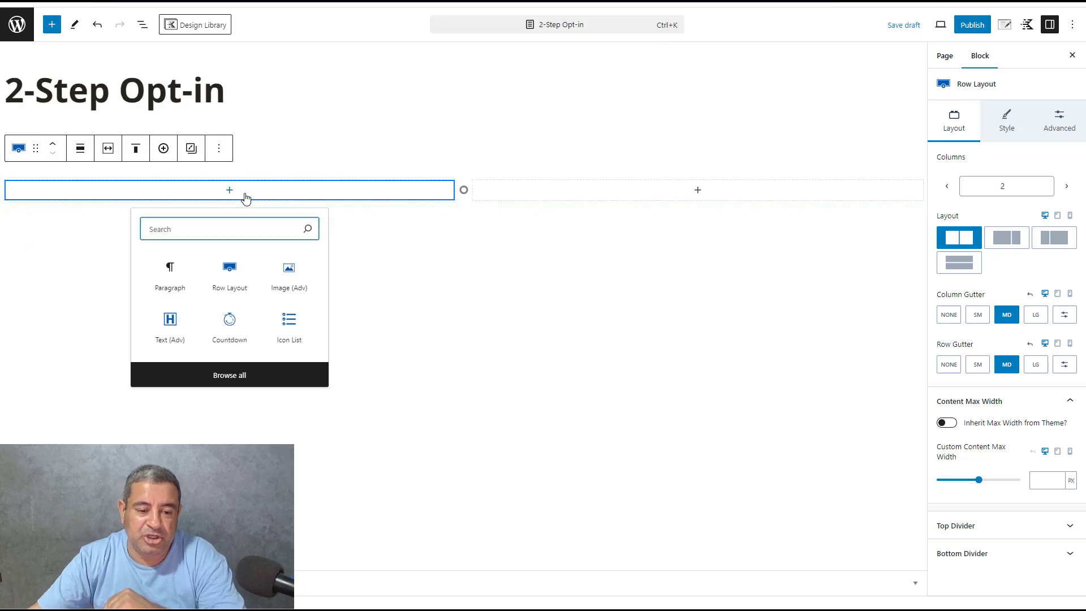
click(288, 280)
click(65, 245)
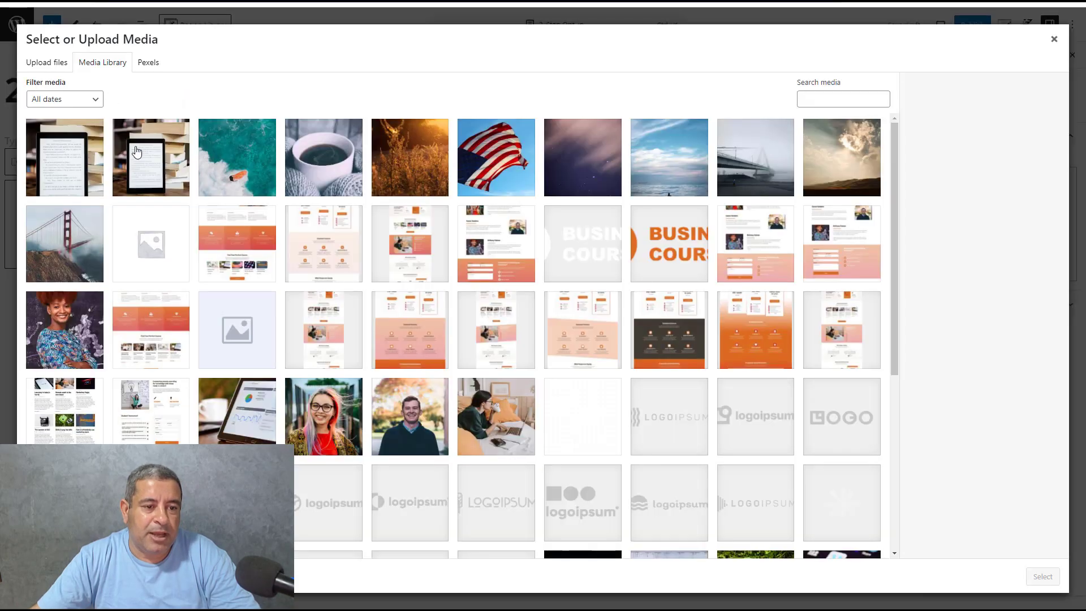
click(137, 151)
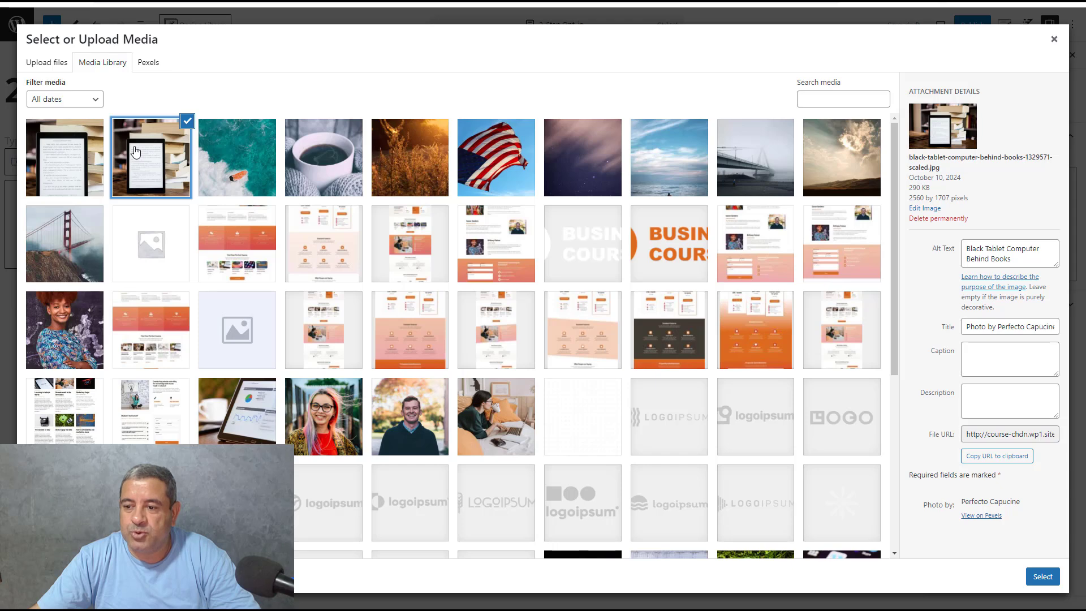
click(68, 156)
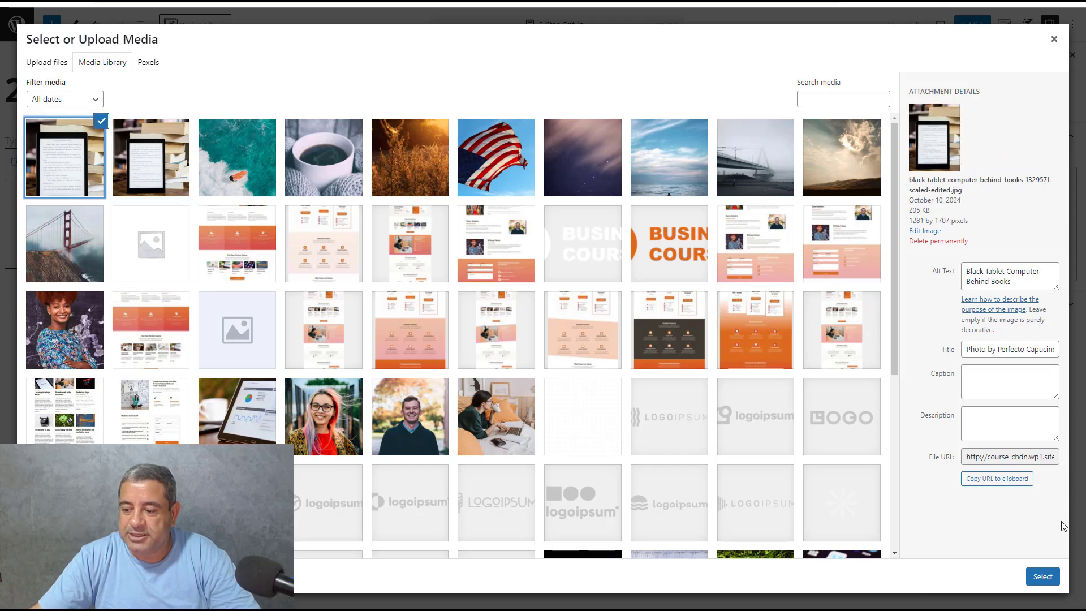
click(1042, 576)
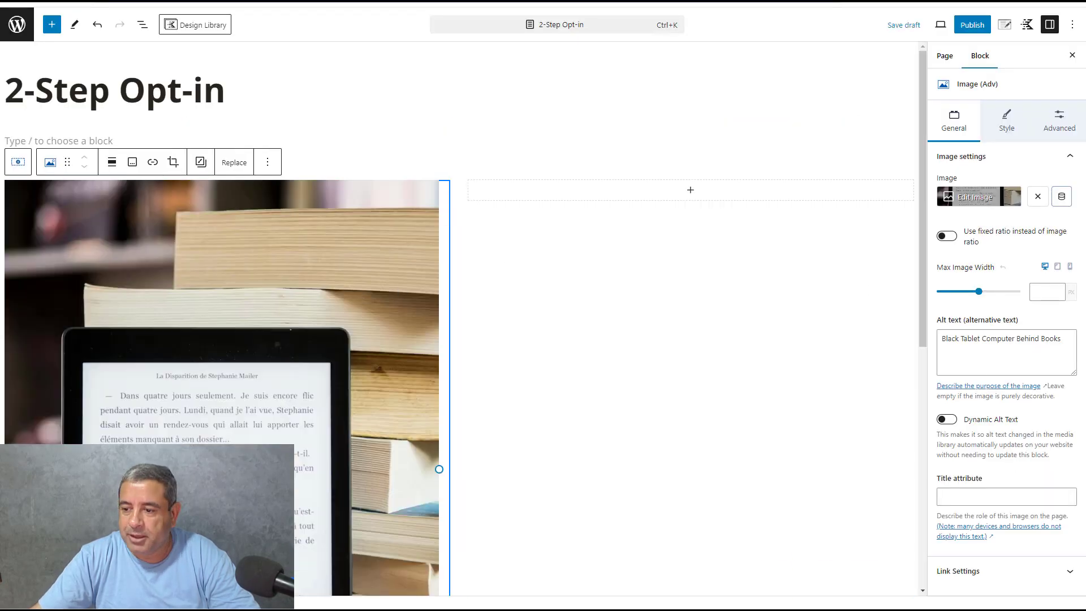
- Set the tablet image's maximum width to 453 and align it to the center of its column
drag(972, 356, 949, 359)
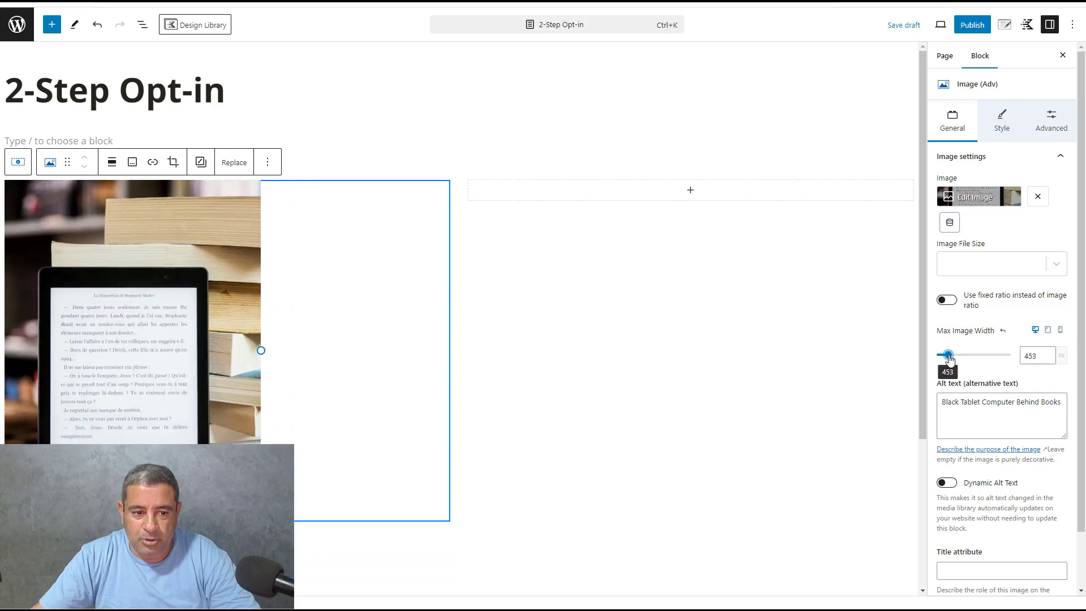
click(112, 162)
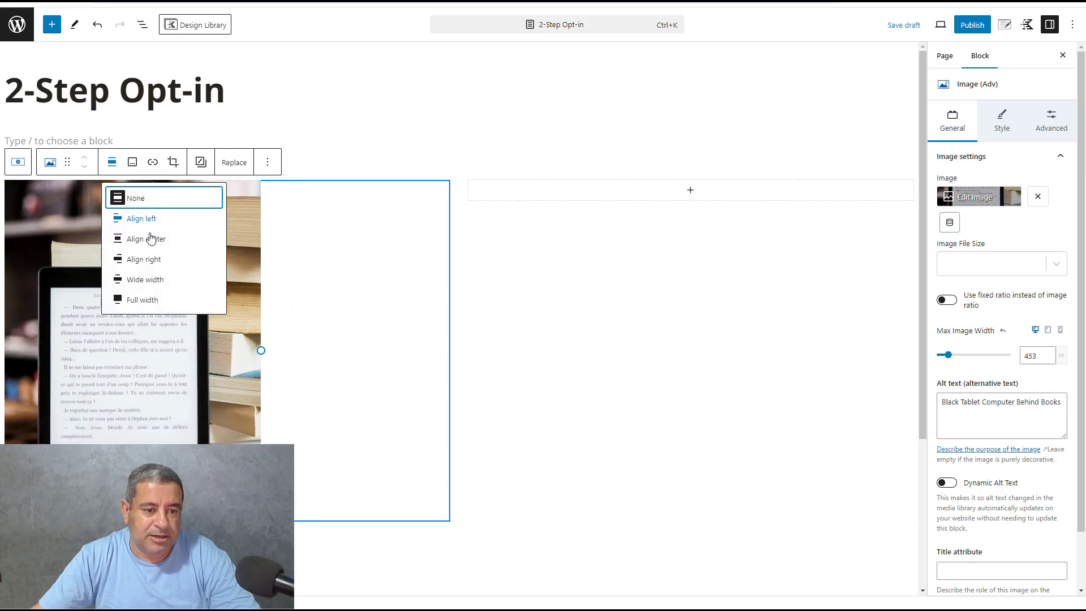
click(152, 241)
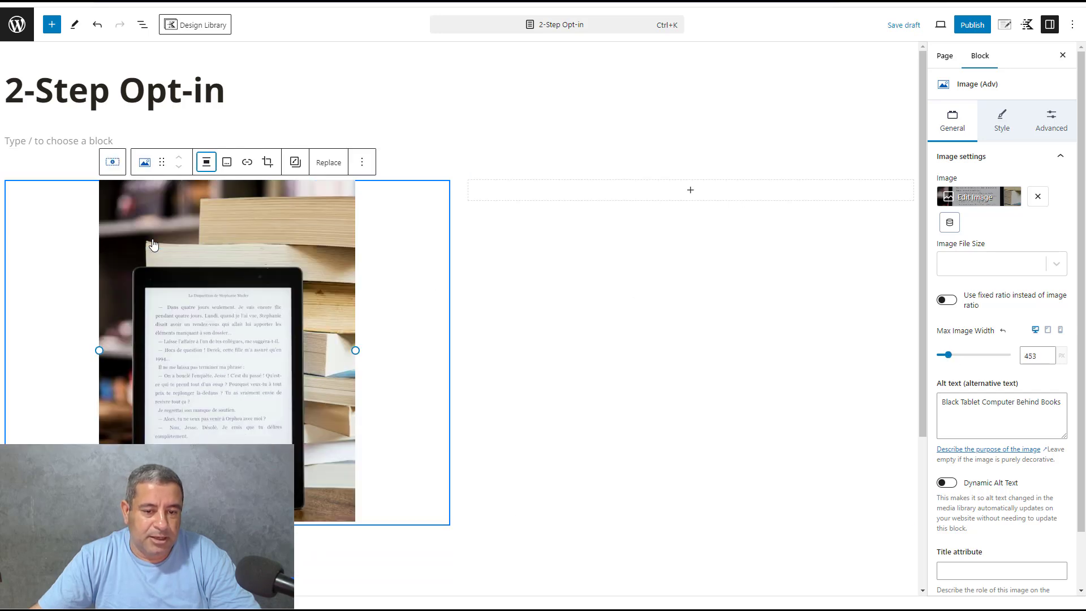
- Add a Text (Adv) heading in the second column and fill it with the "Write an Amazing Title." paragraph copied from the text notes
click(737, 187)
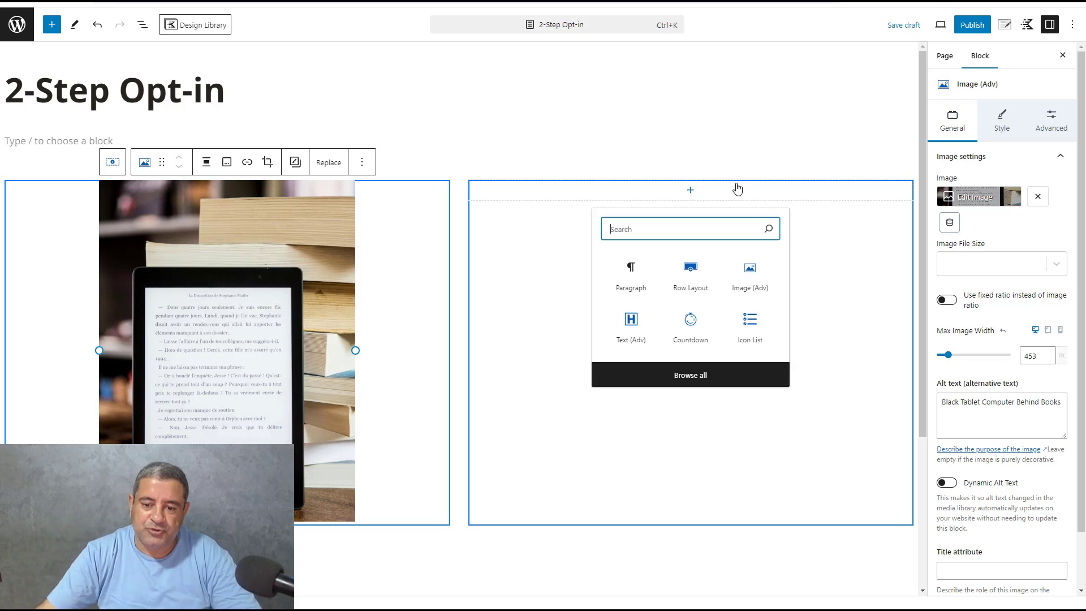
click(648, 321)
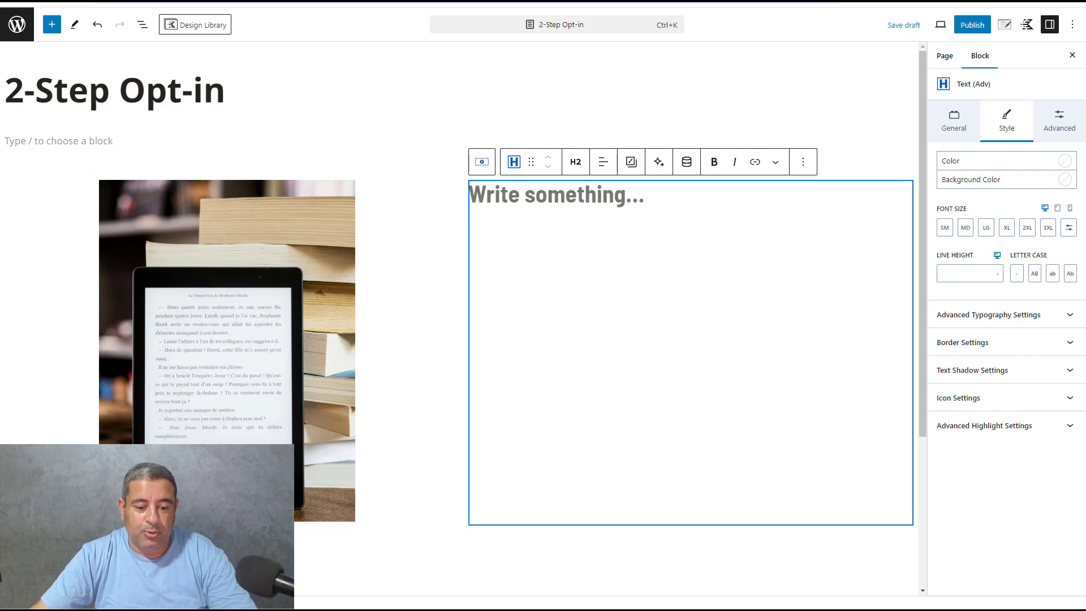
key(alt+Tab)
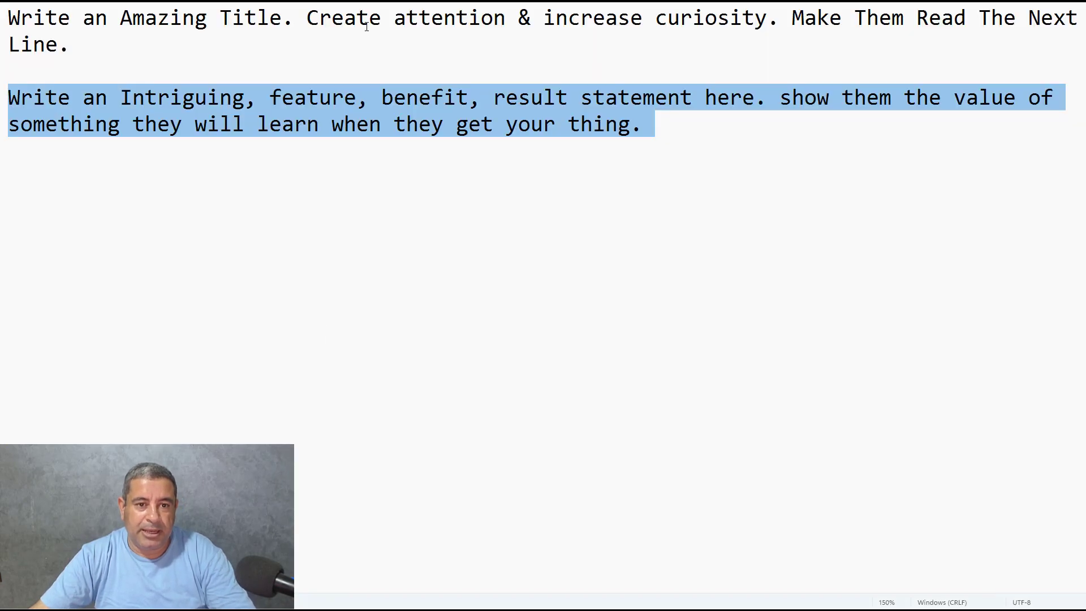
triple_click(365, 22)
key(ctrl+c)
key(alt+Tab)
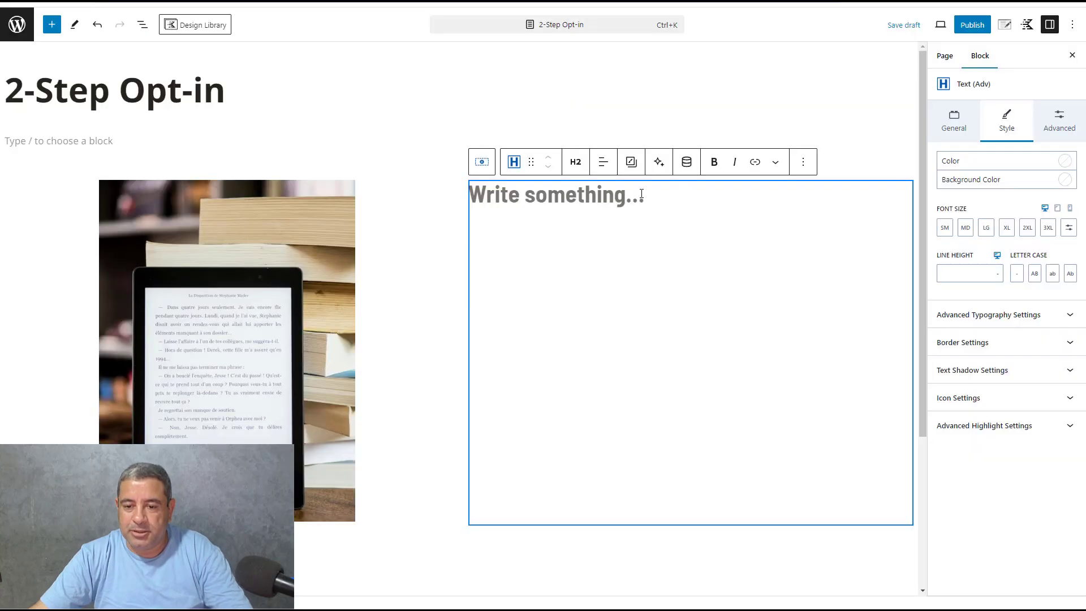
key(ctrl+v)
- Insert an Icon List block below the heading in the second column
key(Return)
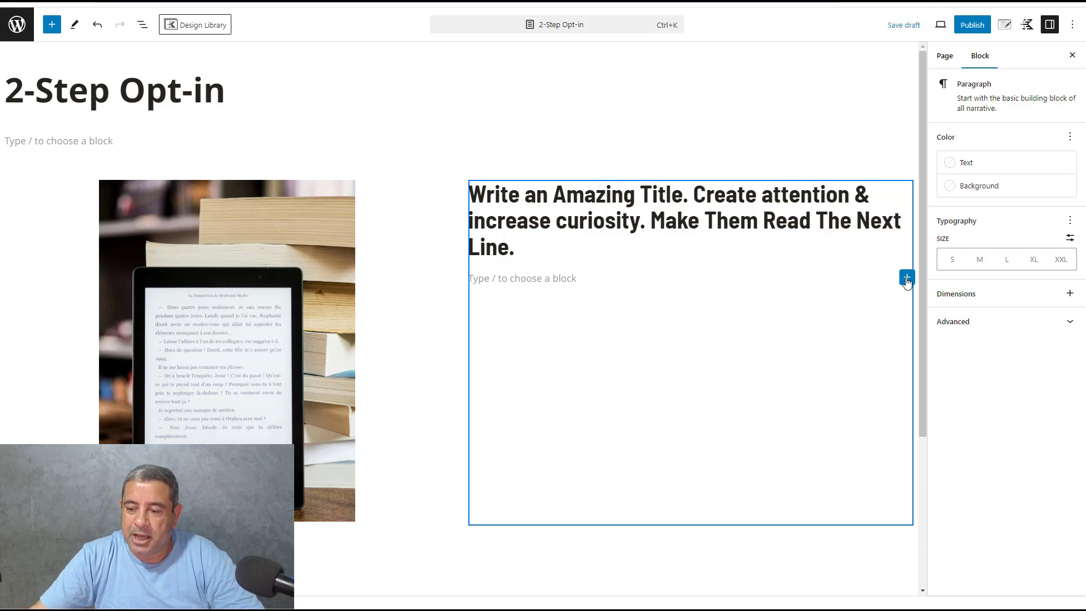
click(907, 277)
text(ICON)
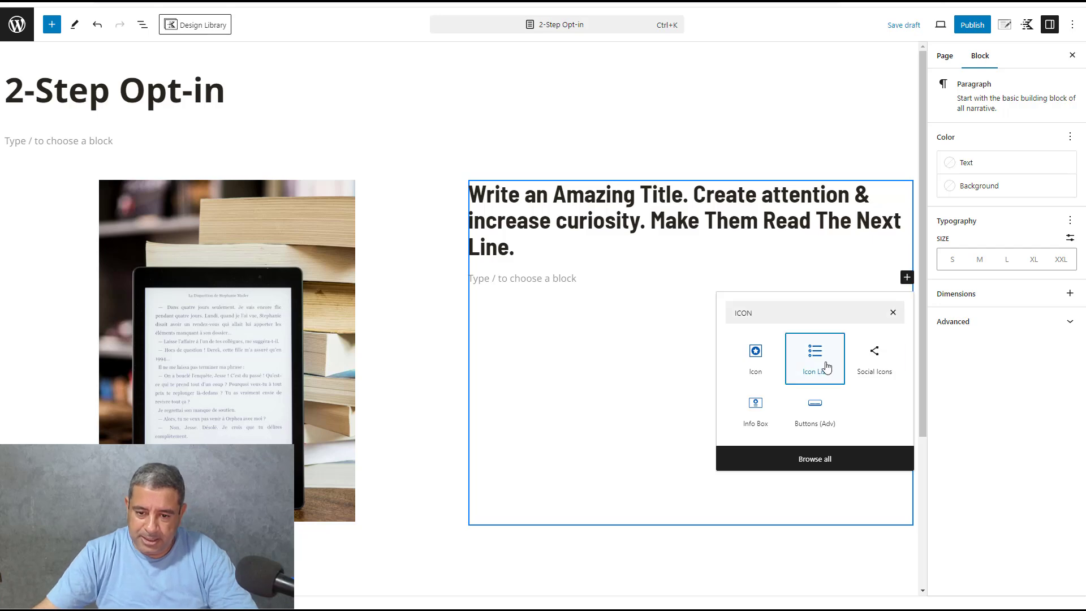
click(827, 361)
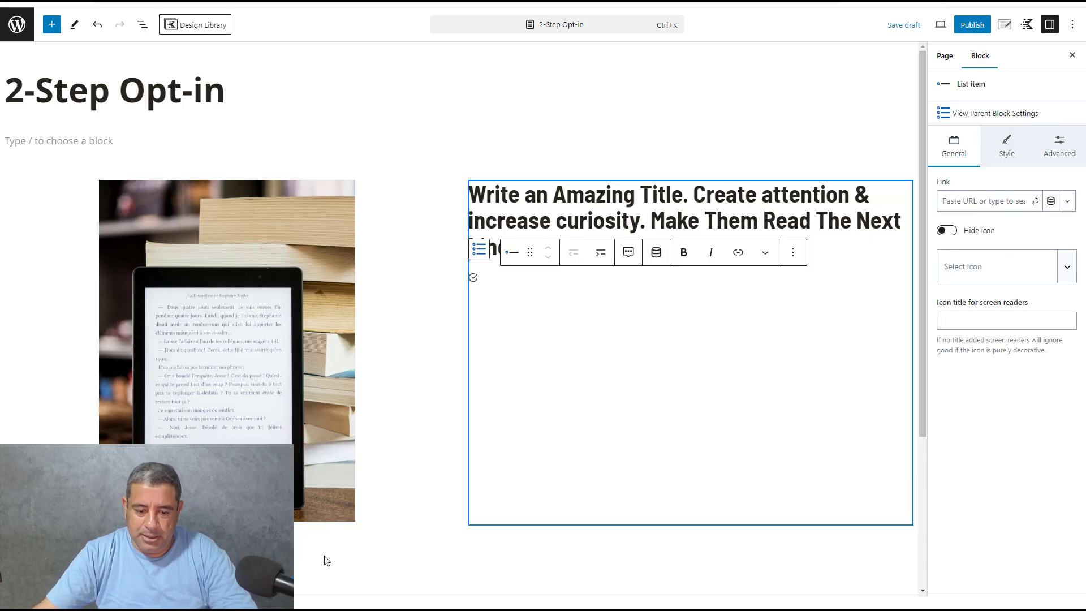
- Copy "Write an Intriguing, feature, benefit, result statement here." from the text notes into the first icon list item
key(alt+Tab)
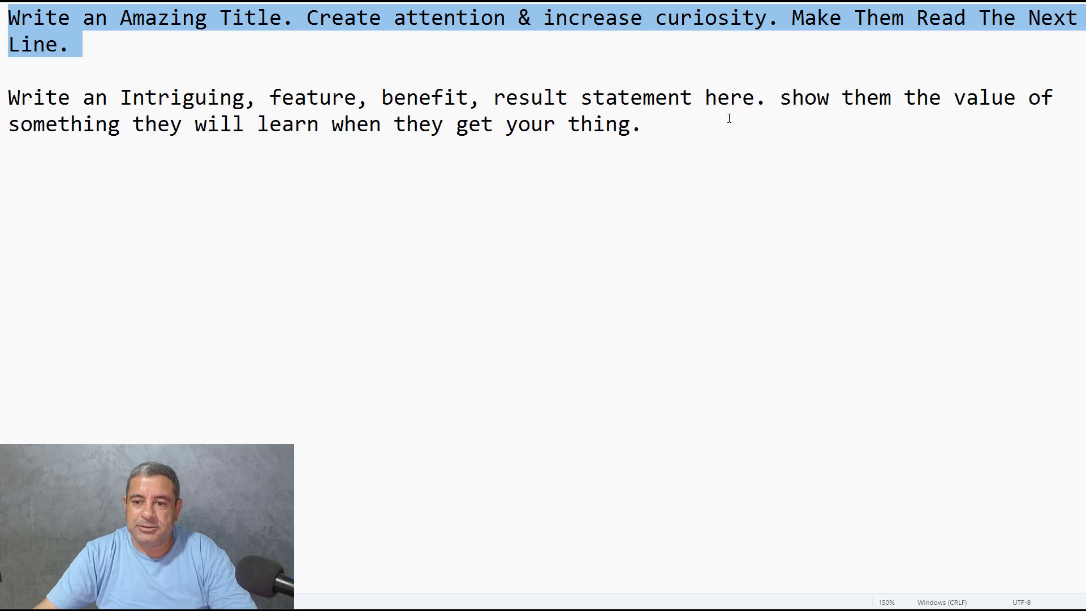
drag(766, 103, 8, 98)
key(ctrl+c)
key(alt+Tab)
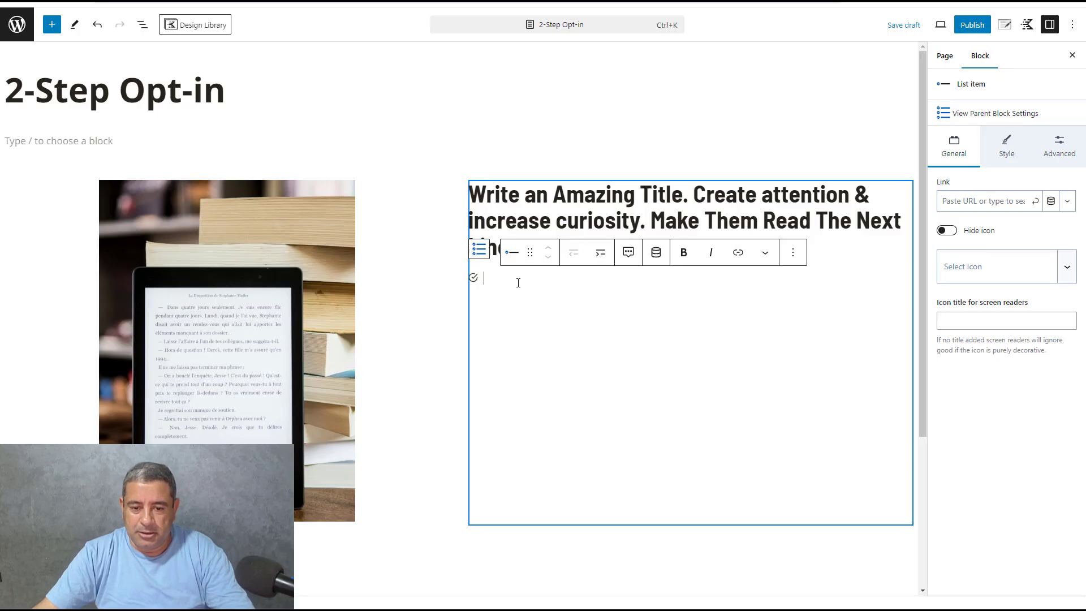
key(ctrl+v)
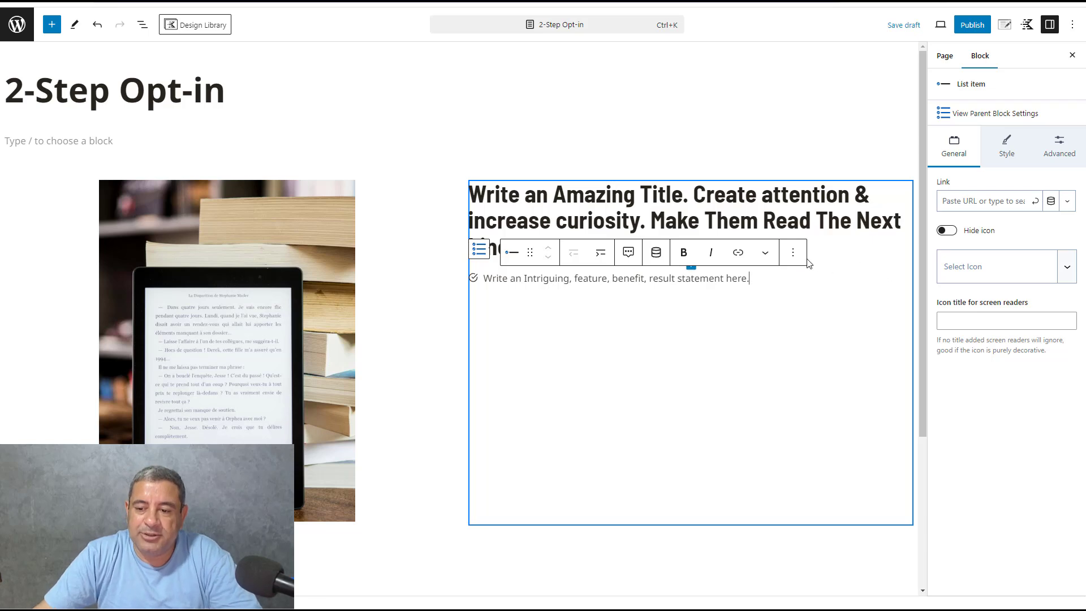
- Duplicate the icon list item three times to make a four-item list
click(793, 253)
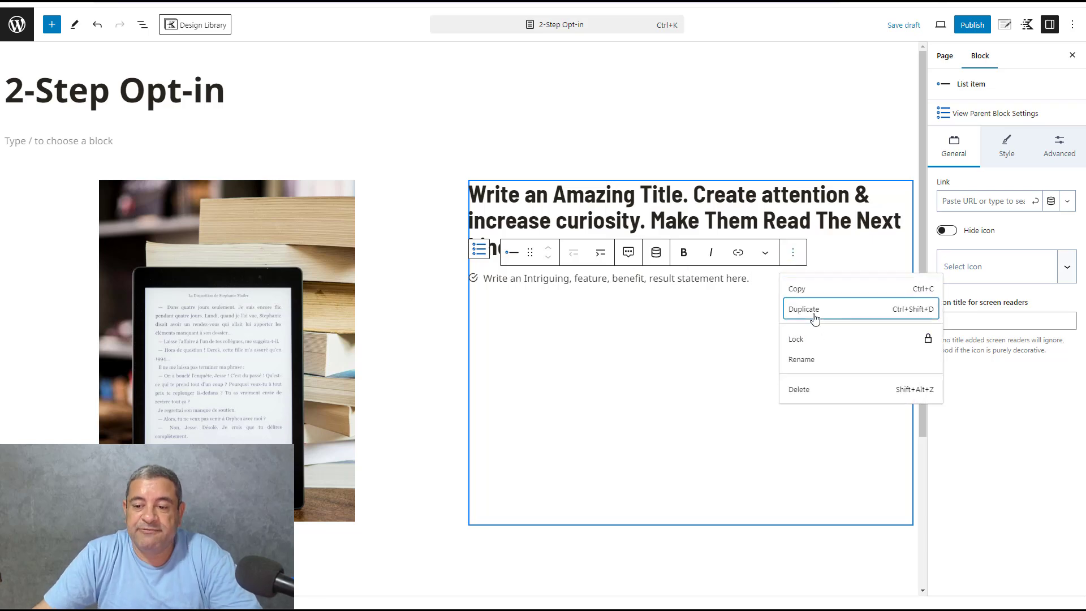
click(814, 318)
click(793, 272)
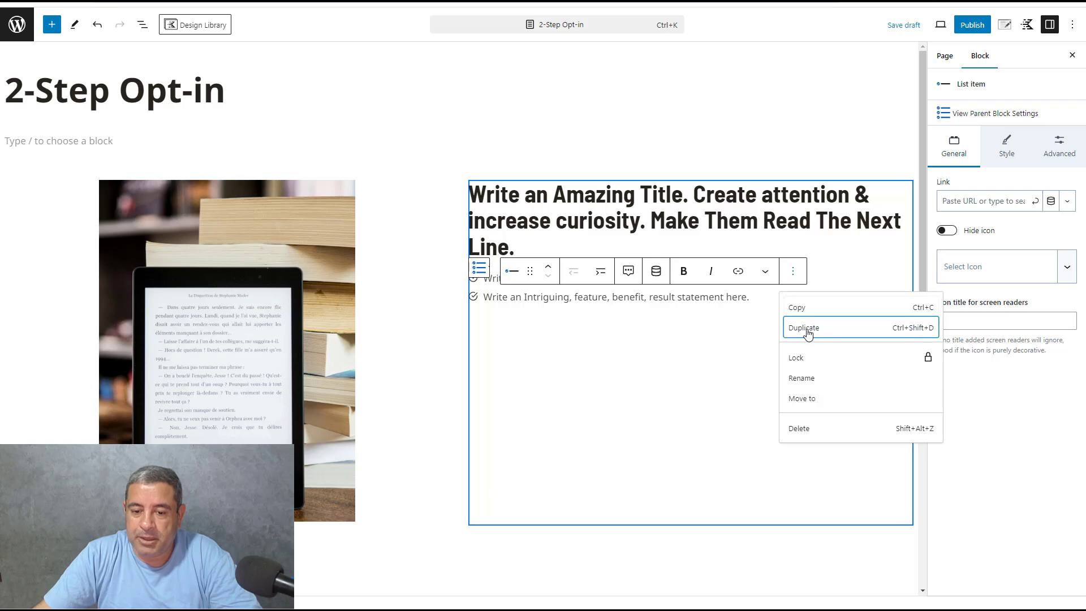
click(807, 334)
click(793, 289)
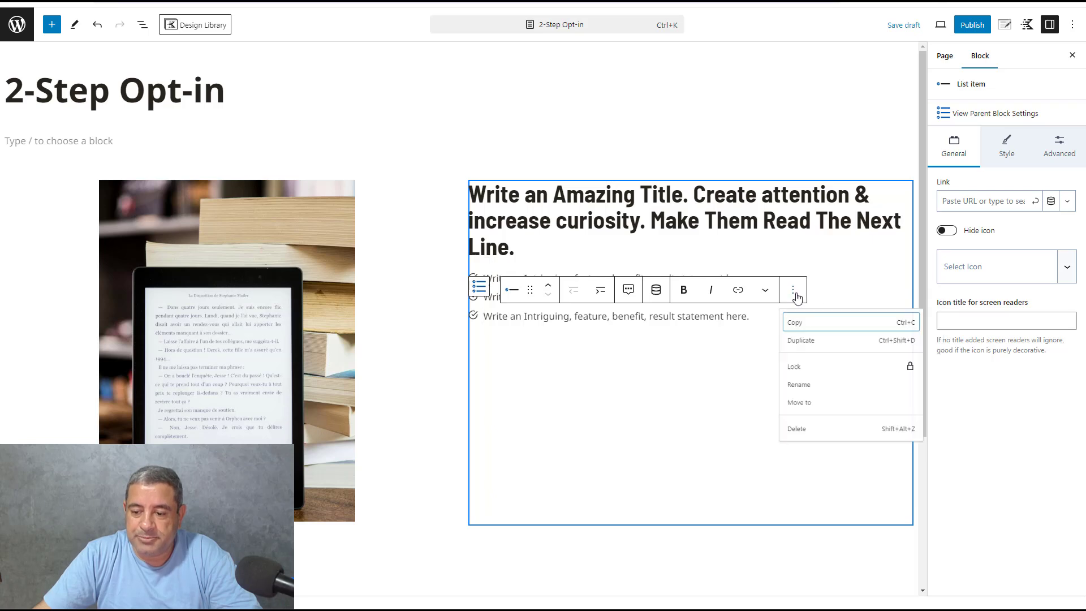
click(808, 347)
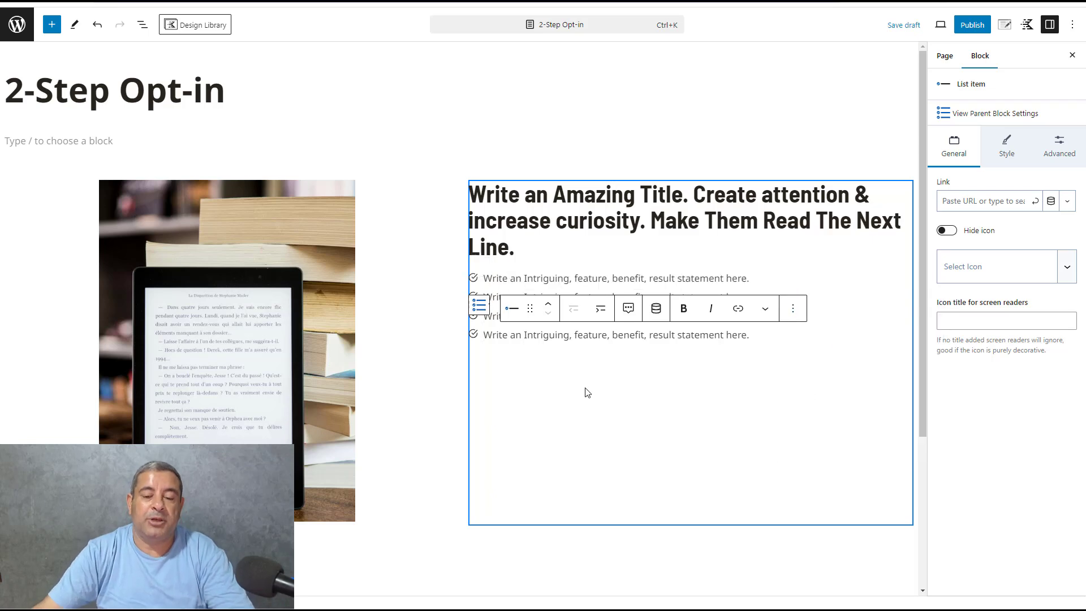
- Set the whole icon list's vertical spacing to 25 and align its icons to the top
click(638, 277)
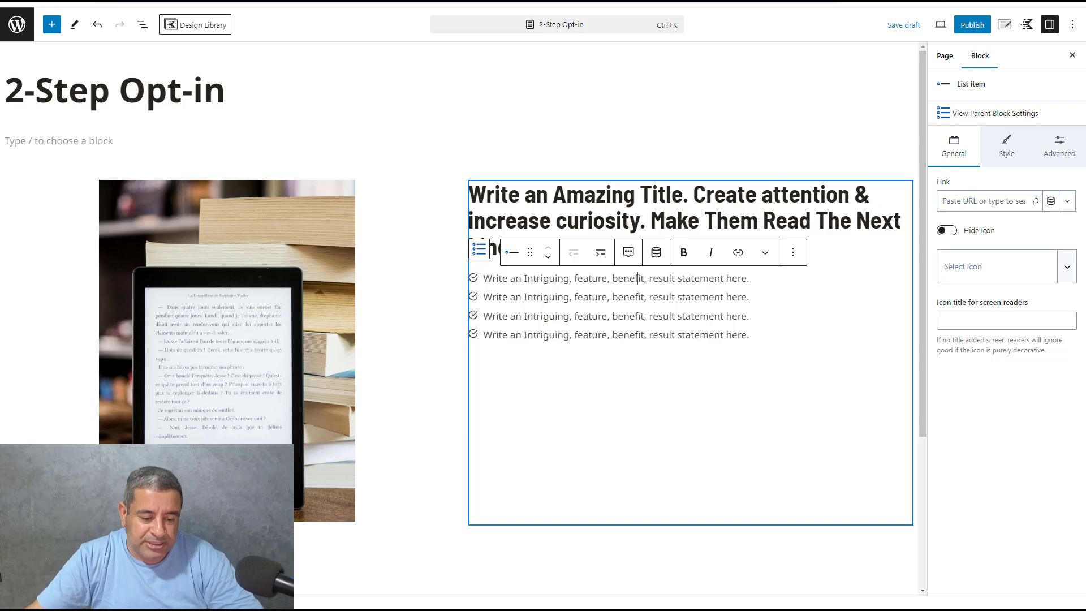
click(994, 113)
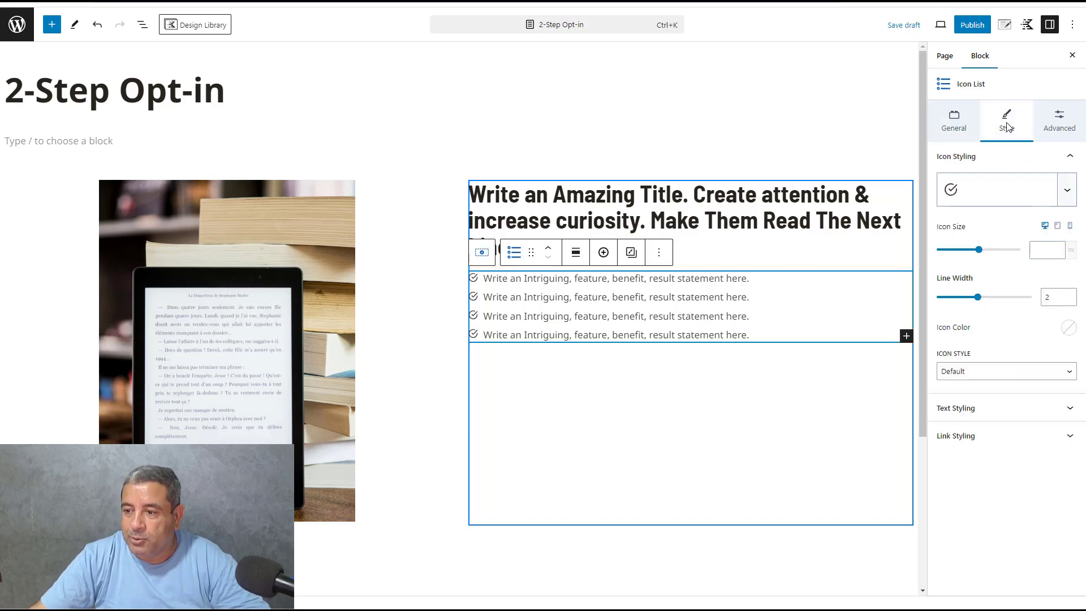
click(1049, 126)
click(961, 128)
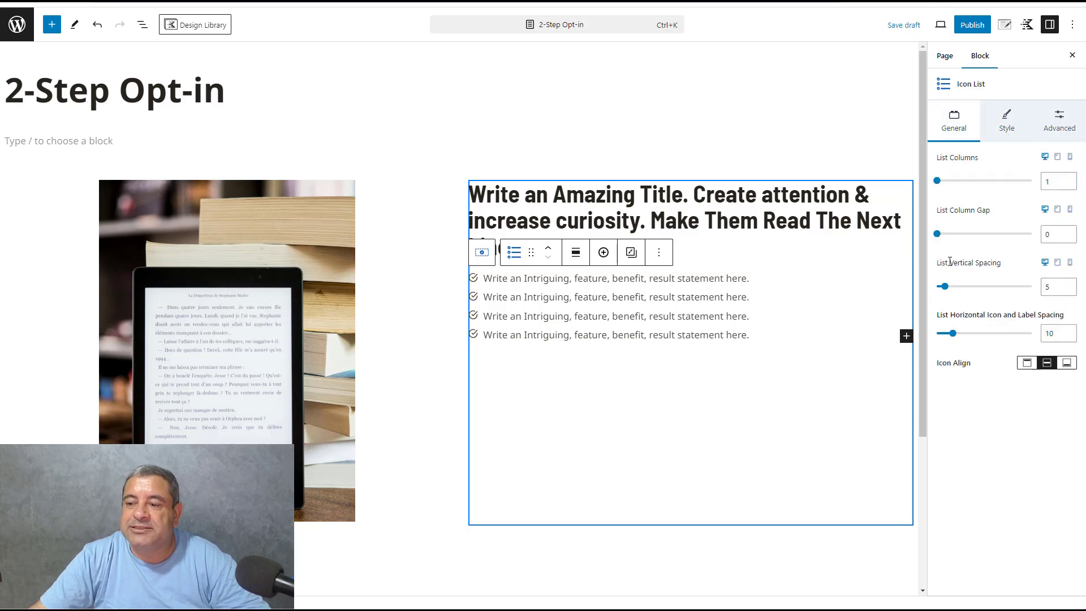
click(1049, 286)
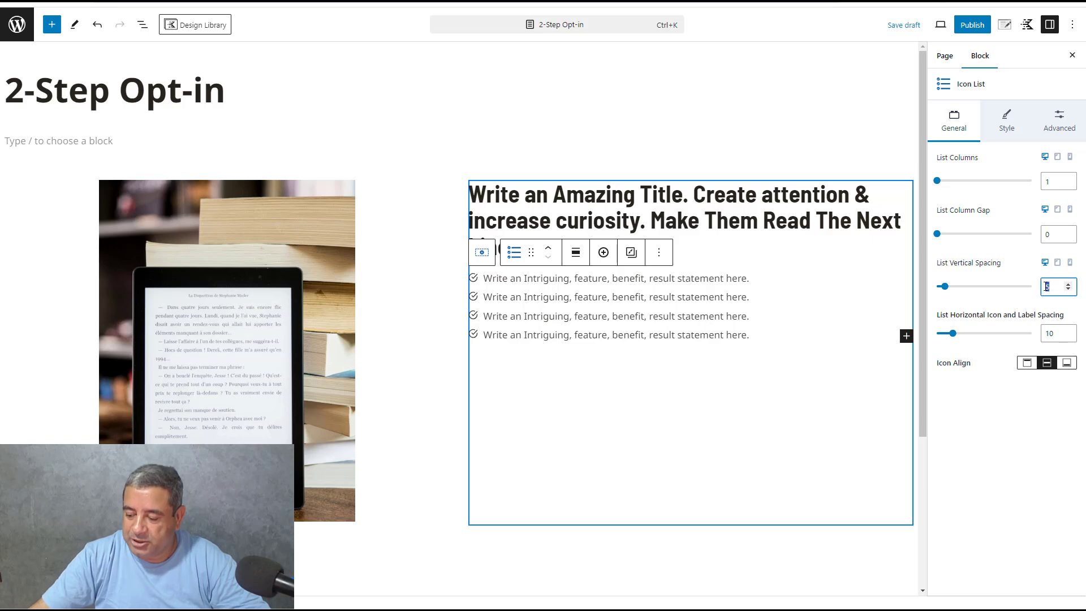
text(25)
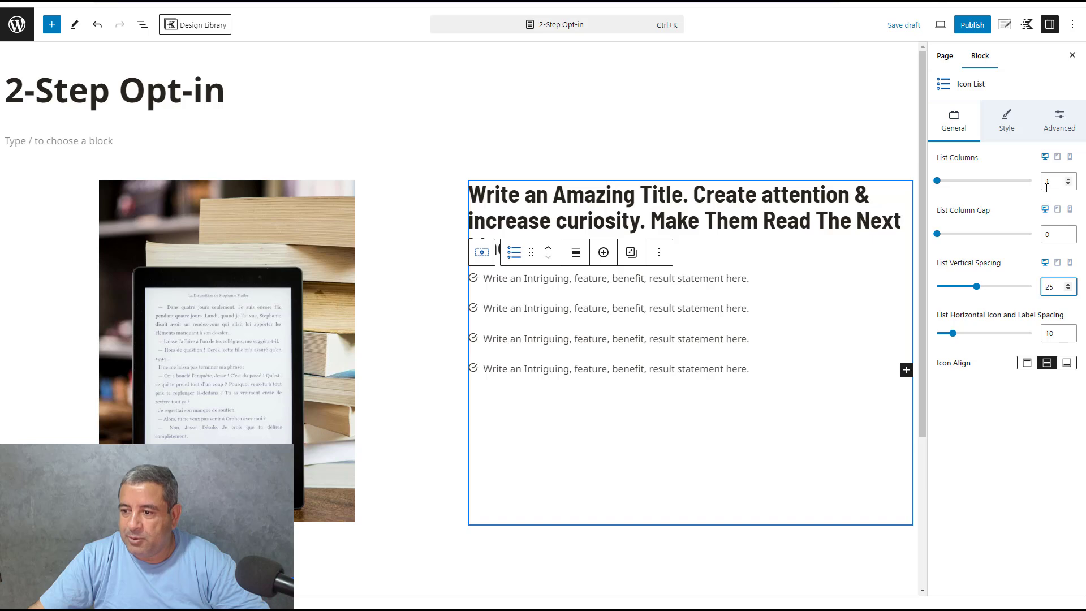
click(1026, 362)
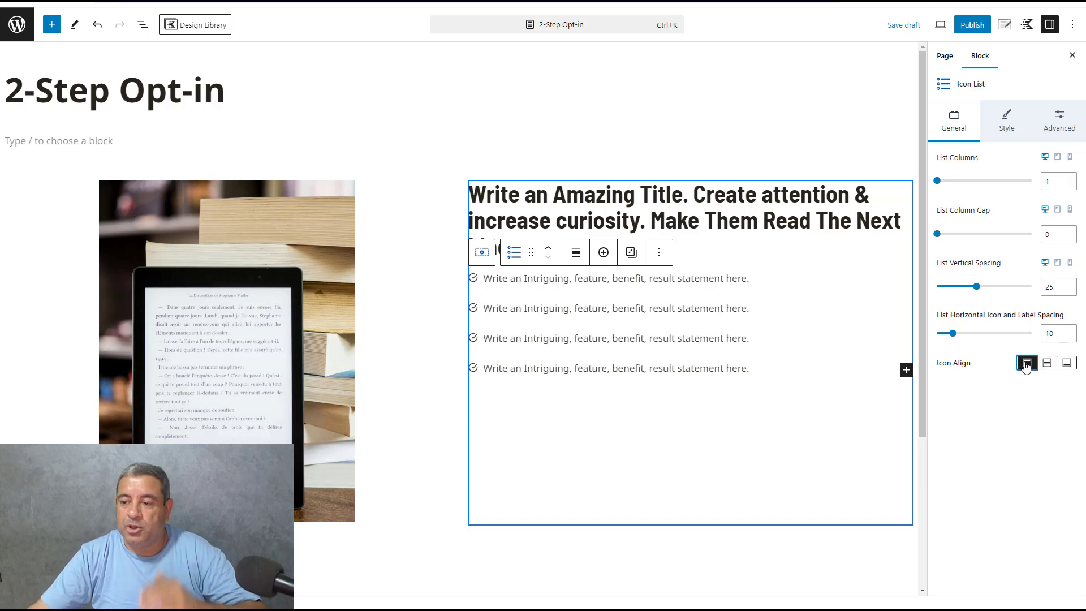
- Color the icon list's icons with the theme's orange and set their size to 25
click(1006, 127)
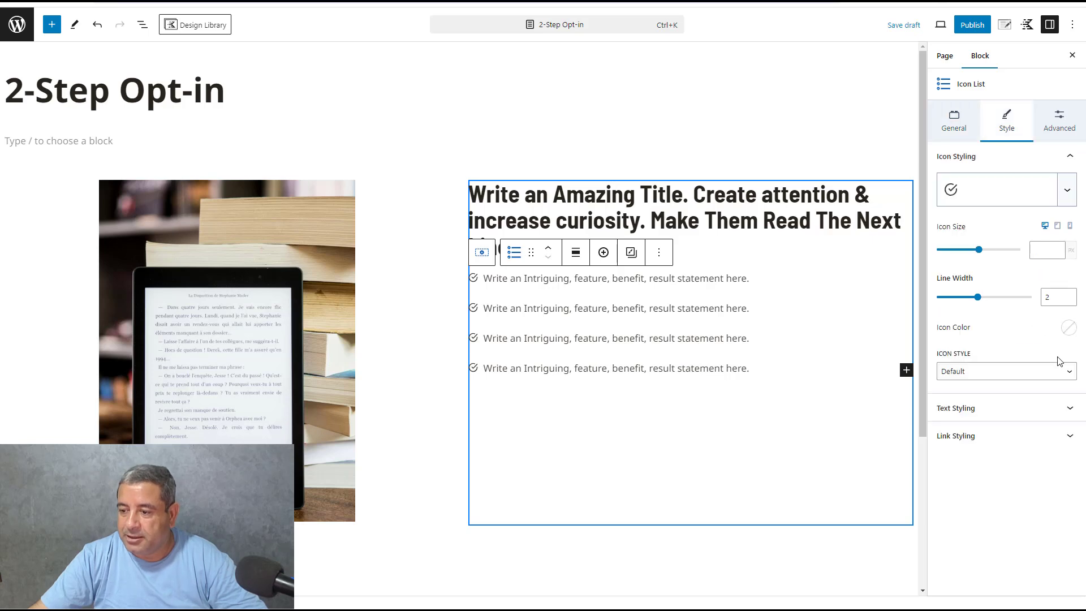
click(1068, 328)
click(912, 305)
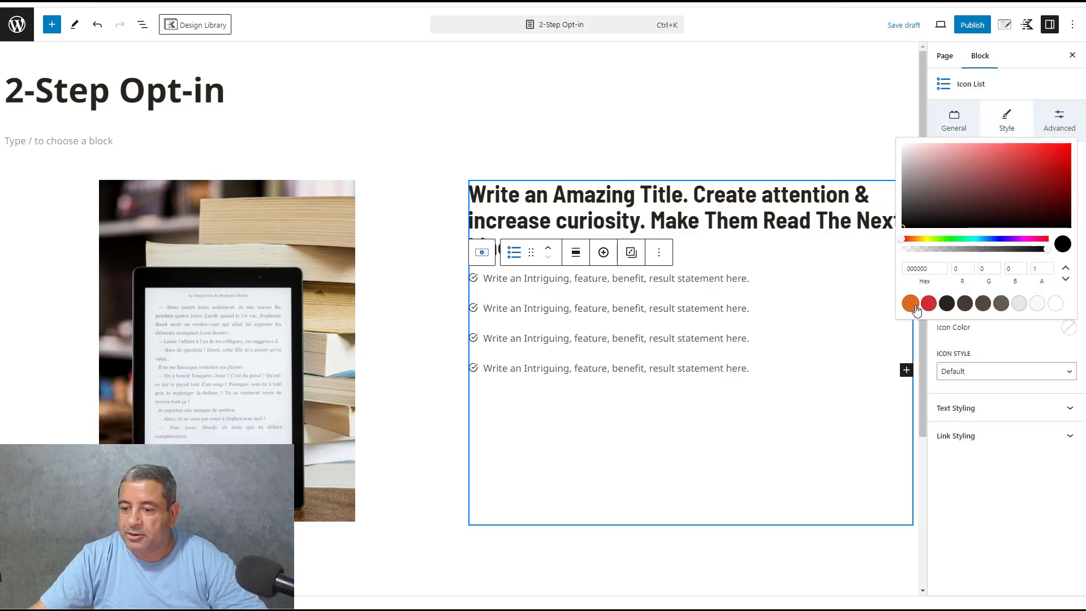
click(1014, 326)
click(1040, 255)
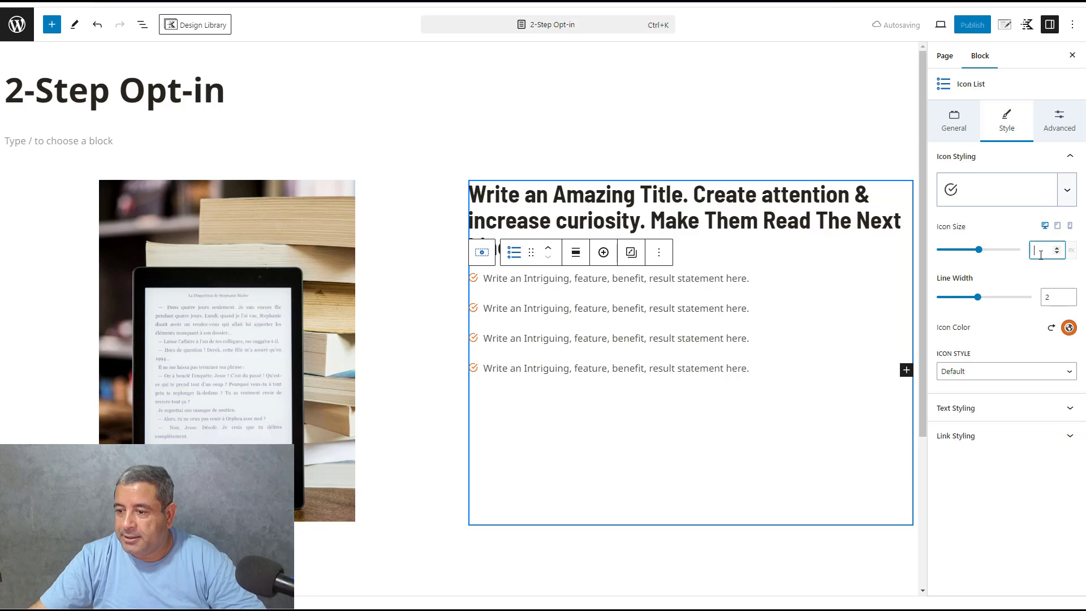
text(25)
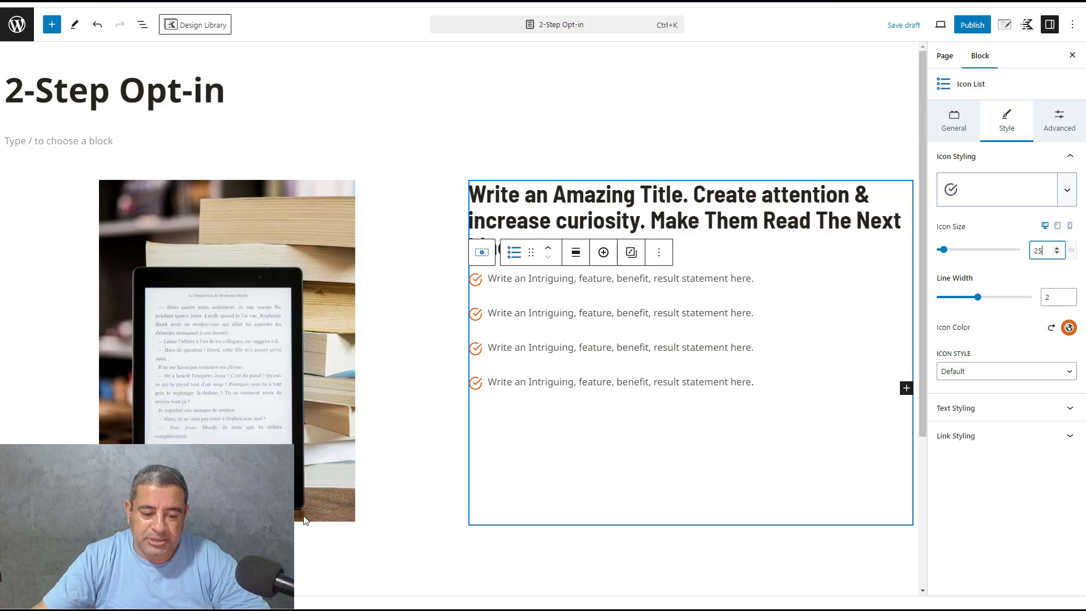
- Insert a Modal block below the icon list in the second column
click(660, 253)
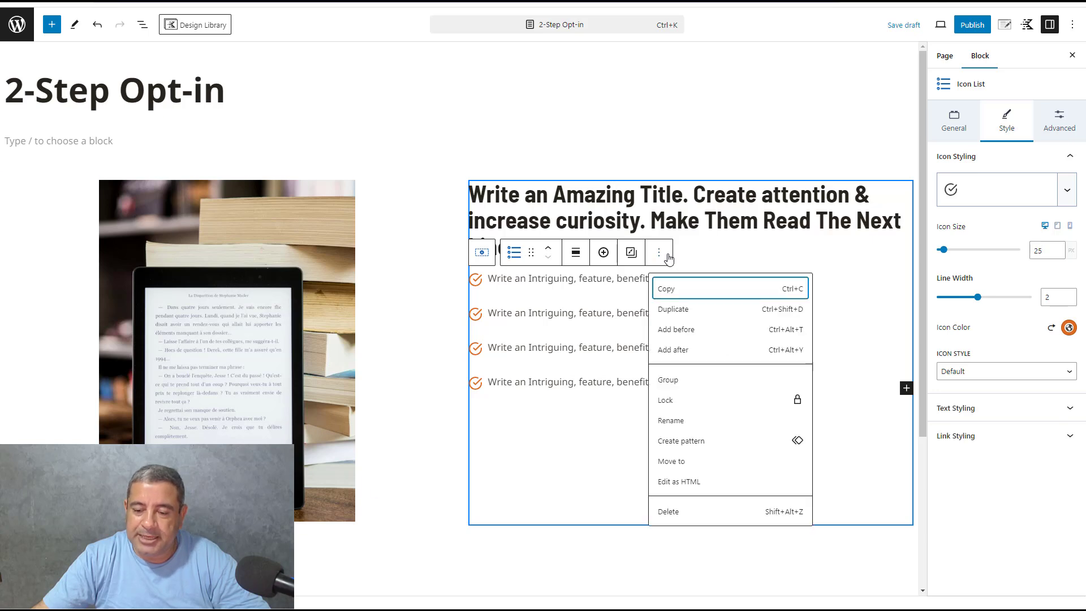
click(691, 351)
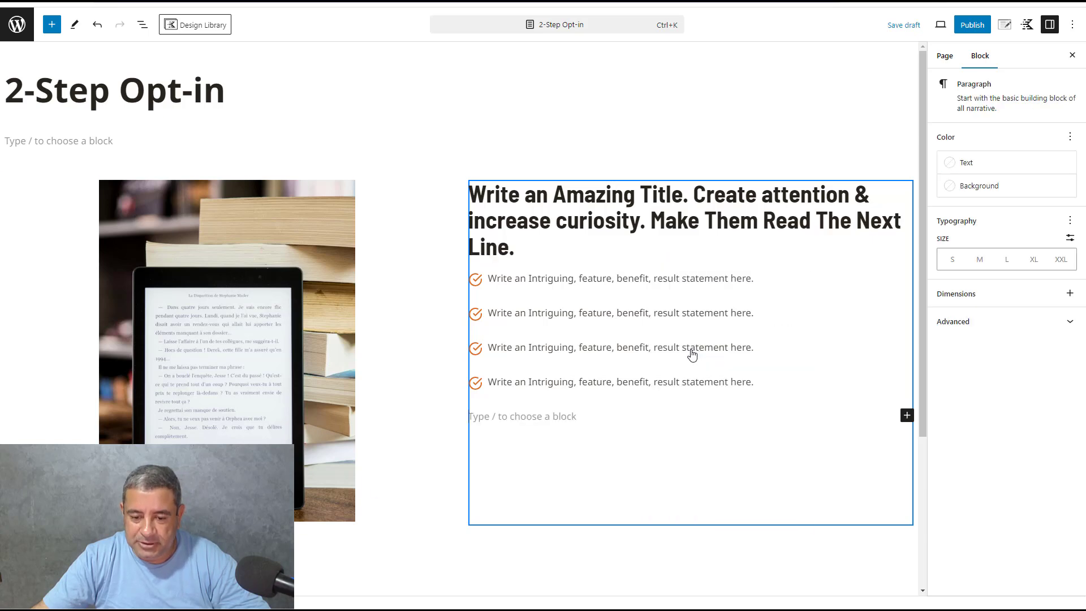
click(906, 416)
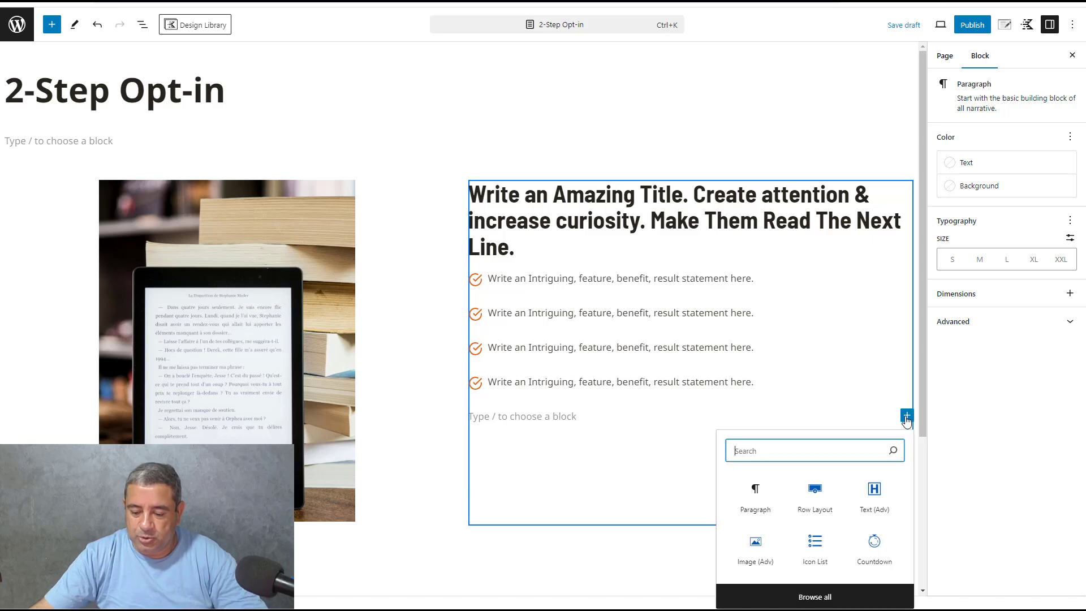
text(M)
key(BackSpace)
text(MOD)
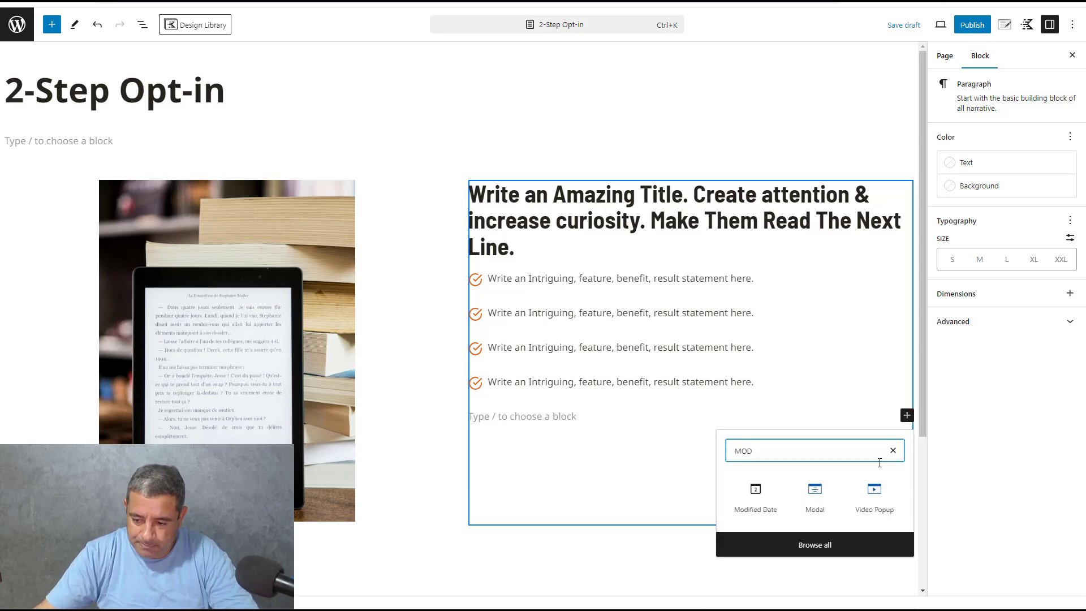
click(811, 494)
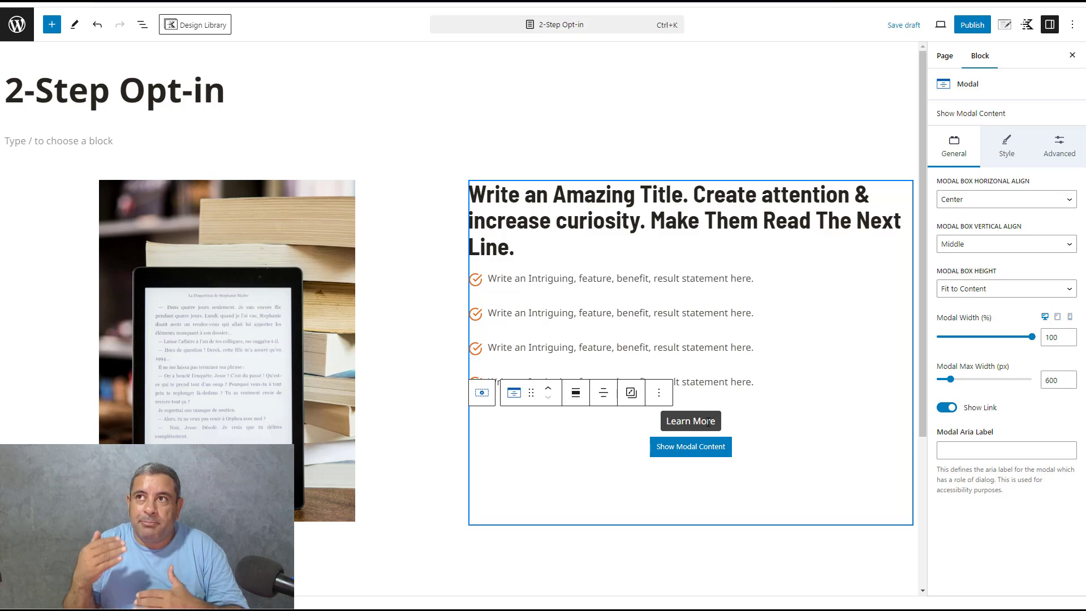
- Replace the modal button's "Learn More" label with "Yes, I want the Free Ebook"
text(yES,)
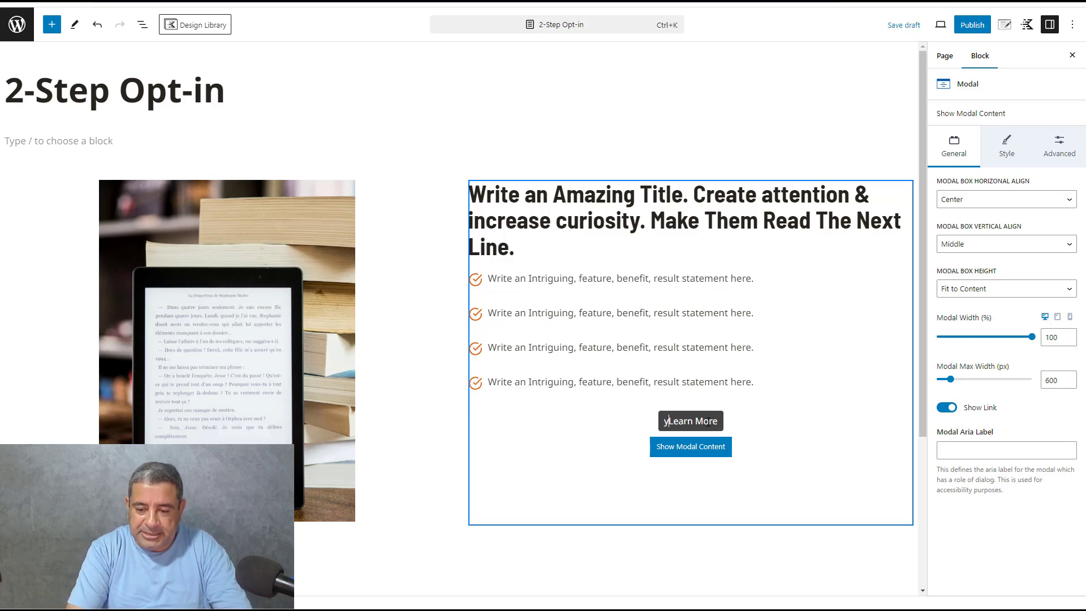
key(BackSpace)
key(BackSpace)
key(BackSpace)
key(BackSpace)
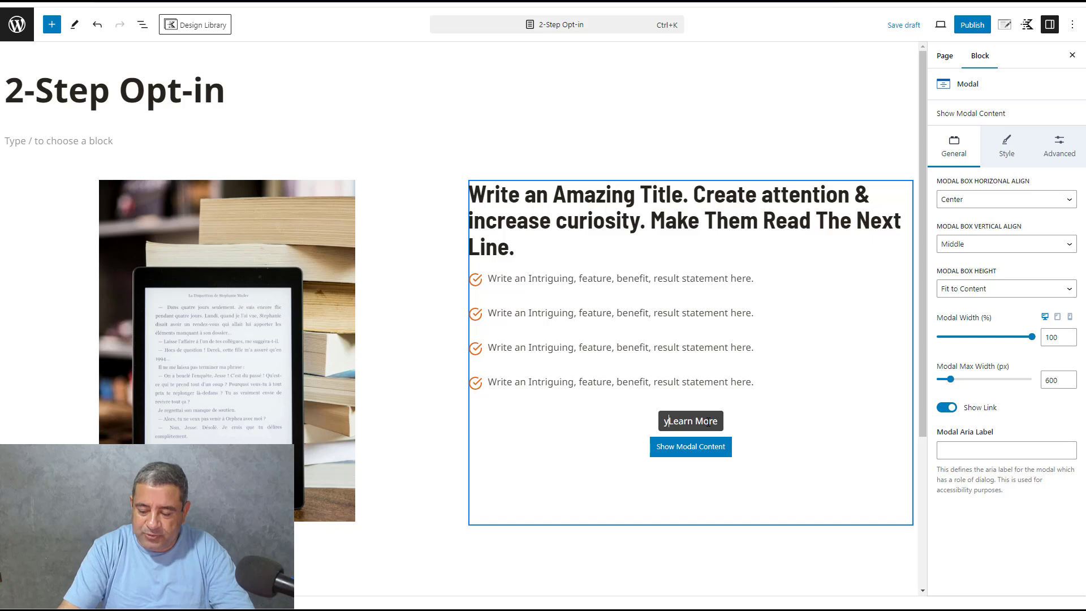
key(Delete)
key(Delete)
key(Delete)
key(Delete)
key(Delete)
key(Delete)
key(Delete)
key(Delete)
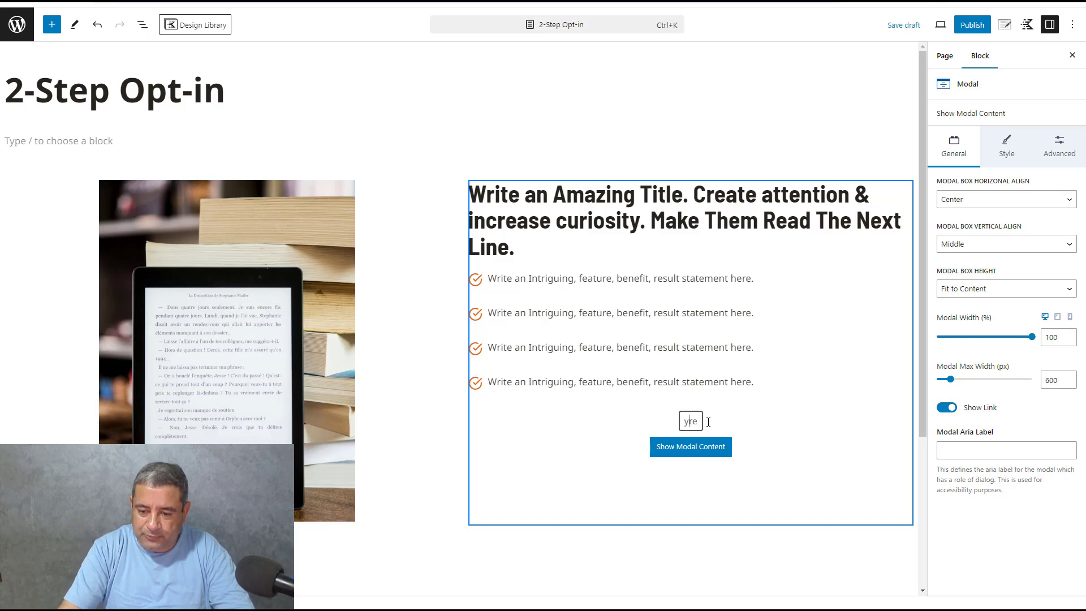
key(Delete)
key(Delete)
key(BackSpace)
text(yE)
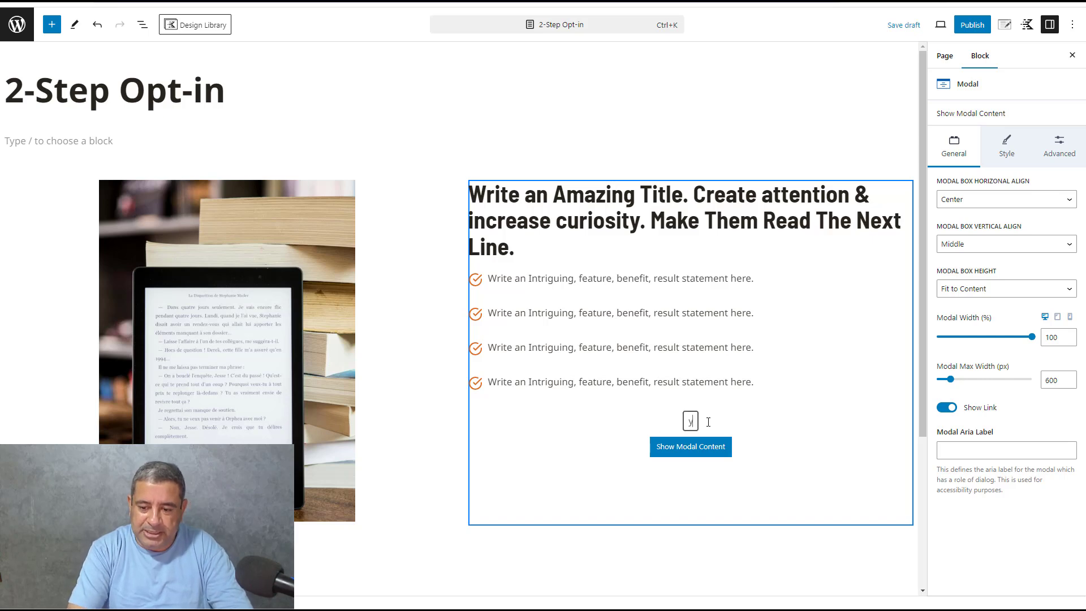
key(BackSpace)
key(BackSpace)
text(Yes, I)
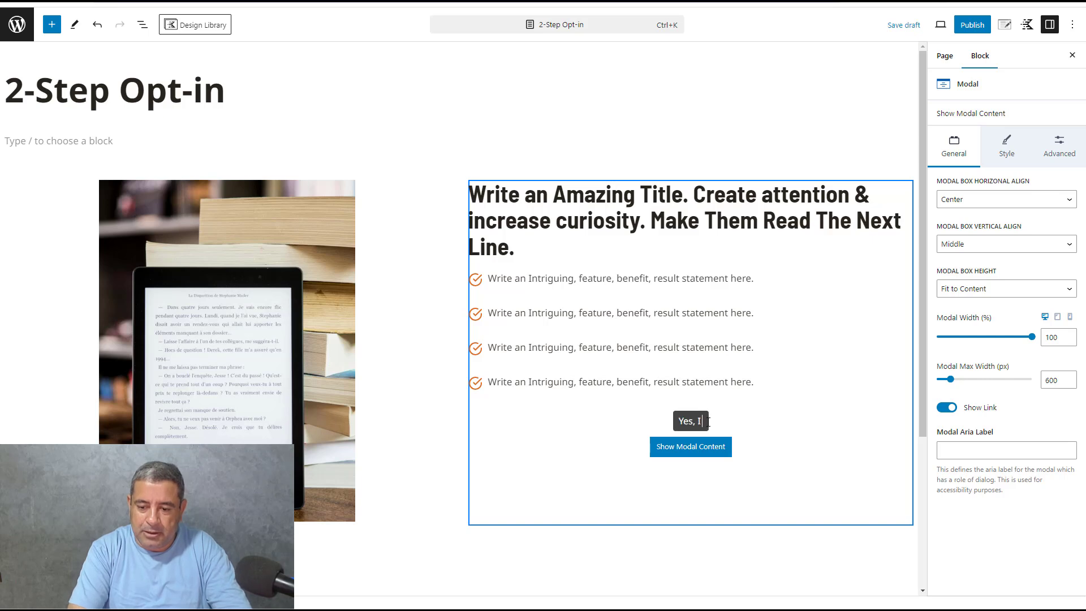
text( want the Fre E)
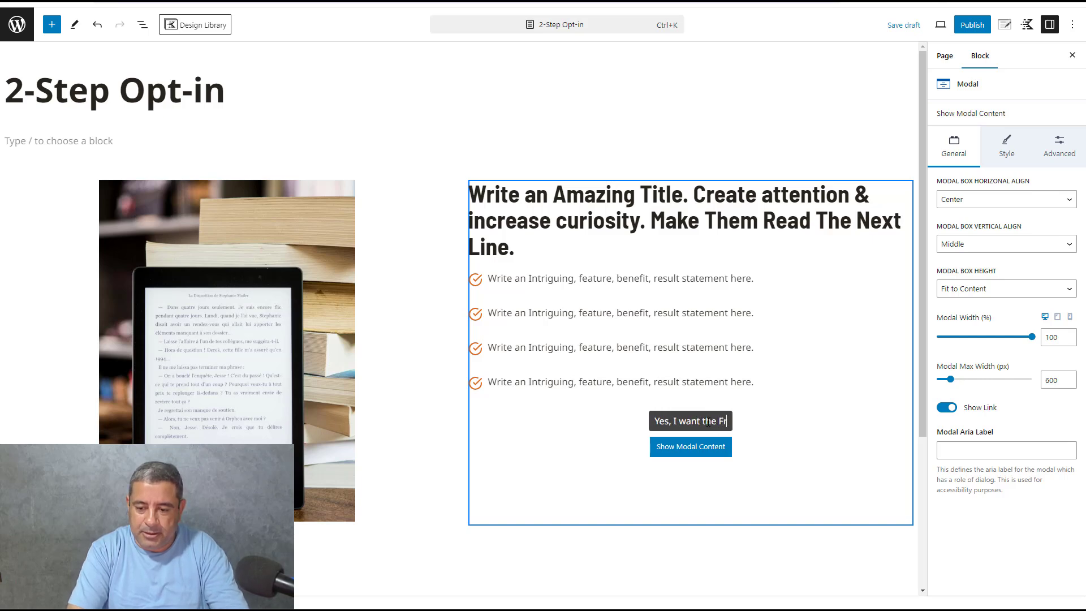
text(Ebook)
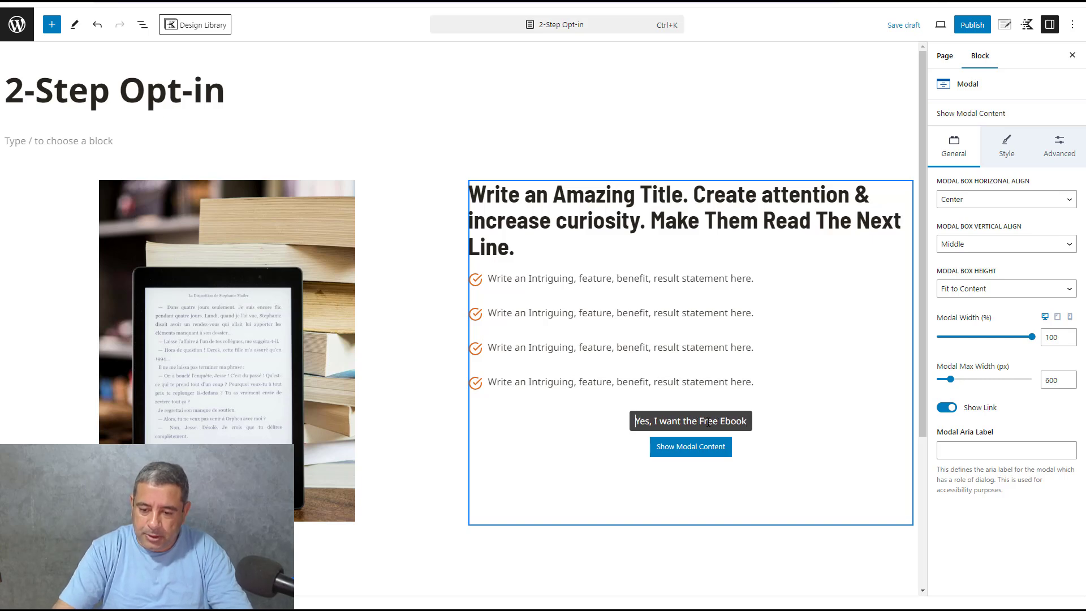
- Correct the modal button's capitalization and hyphenation so it reads "Yes, I Want The Free E-book"
key(Right)
key(Right)
key(Delete)
text(W)
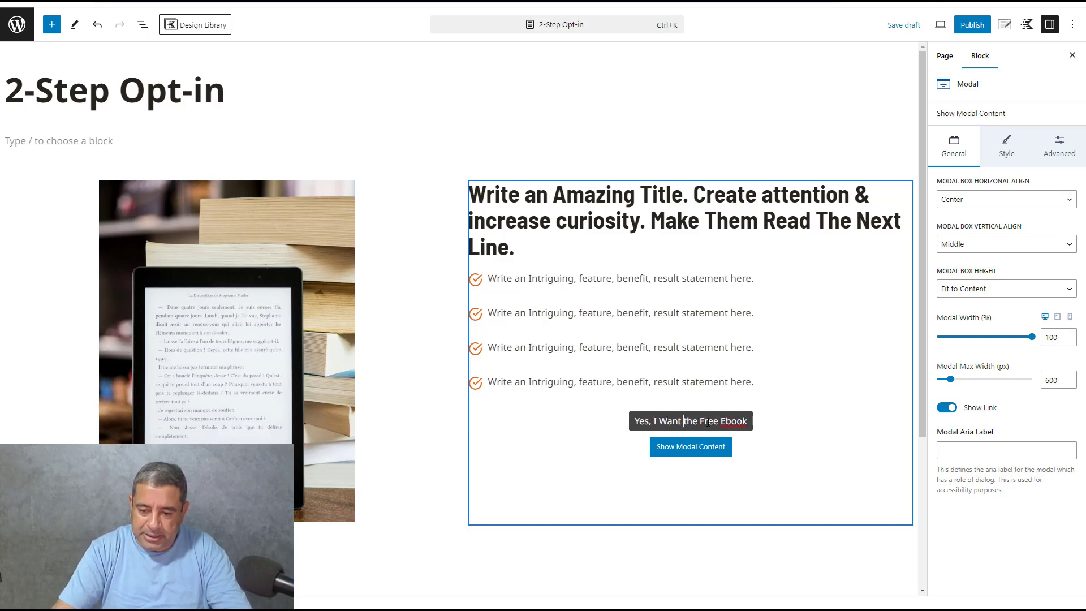
key(Delete)
text(T)
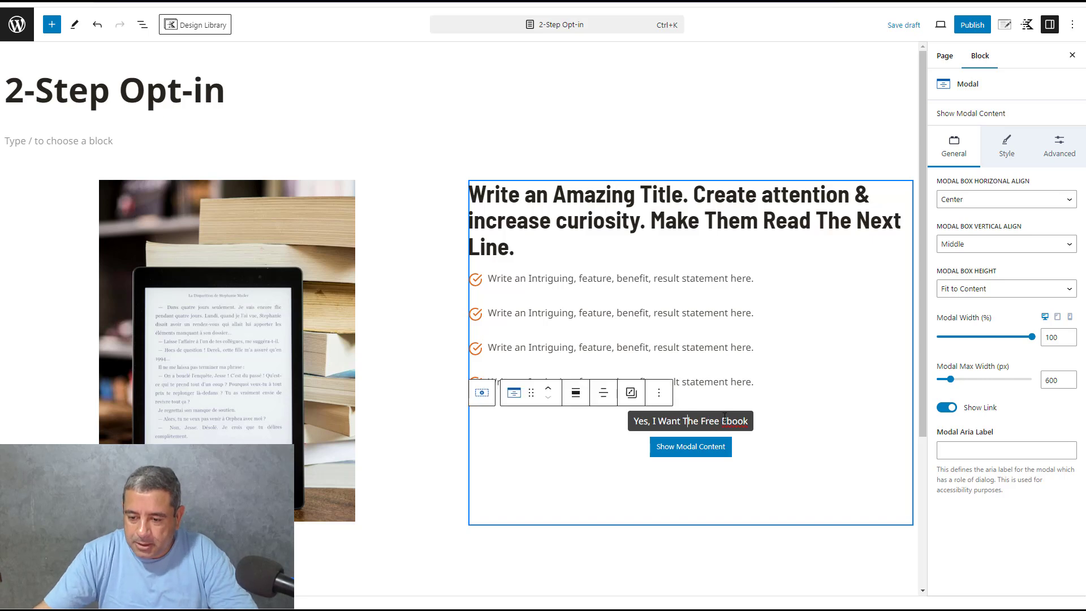
click(721, 422)
key(Right)
text(-)
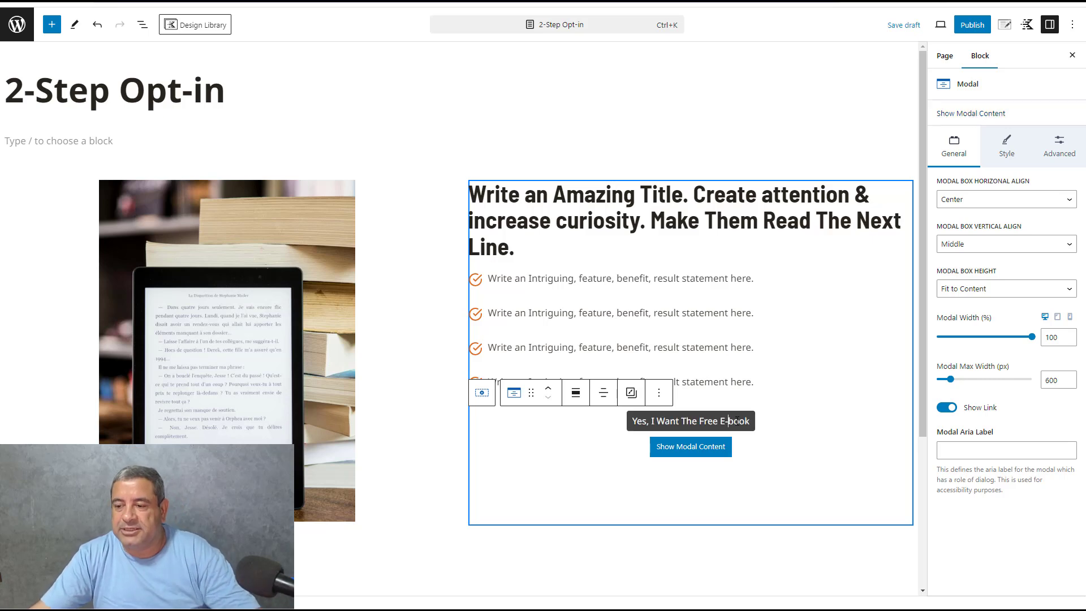
- Give the modal's link button the theme's orange as its normal background color
click(1004, 151)
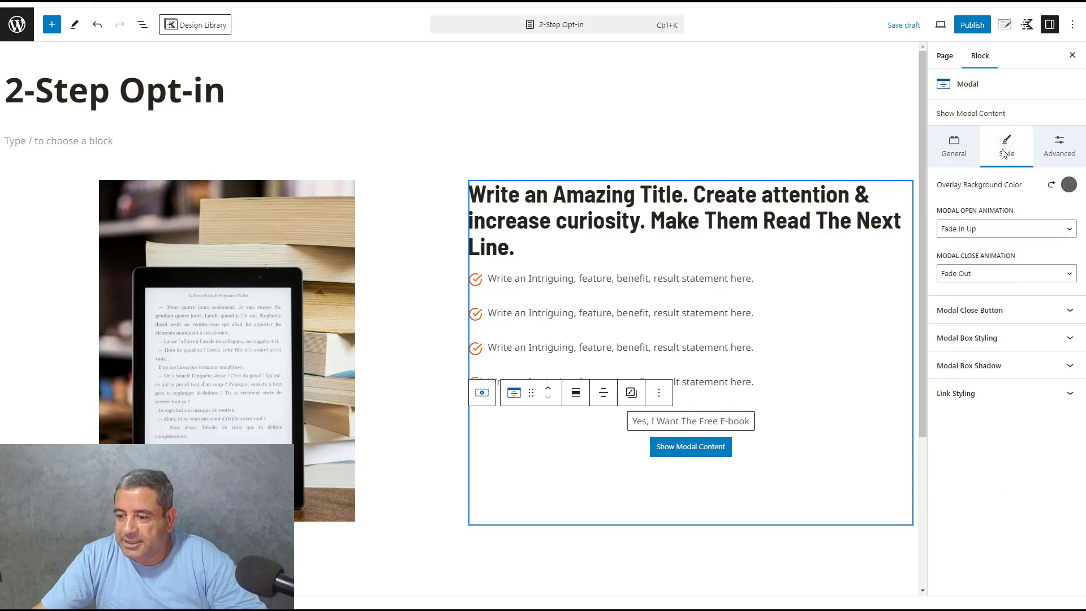
click(988, 403)
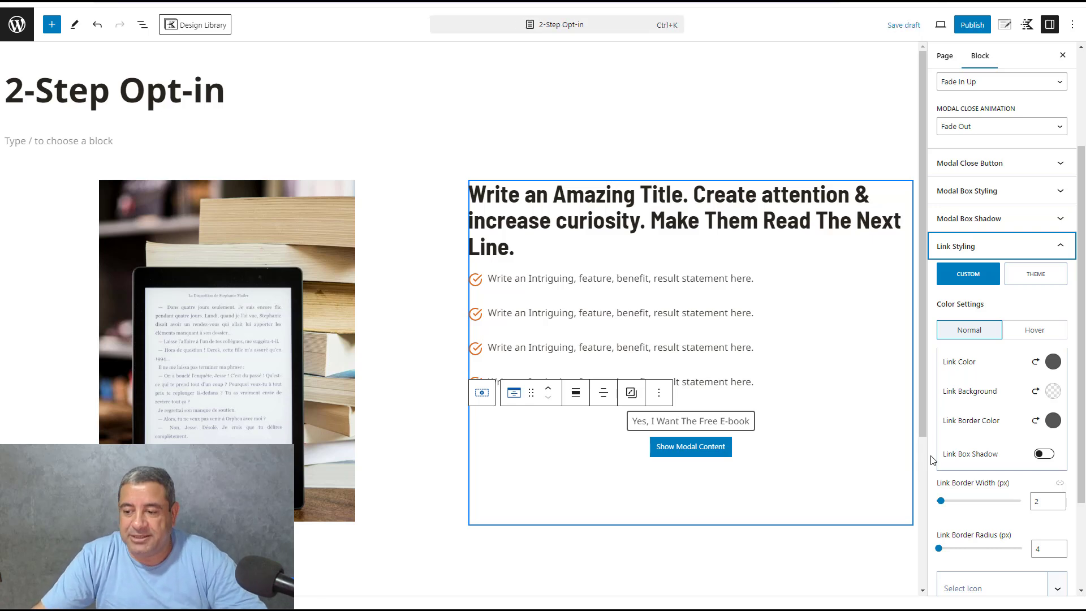
click(1052, 390)
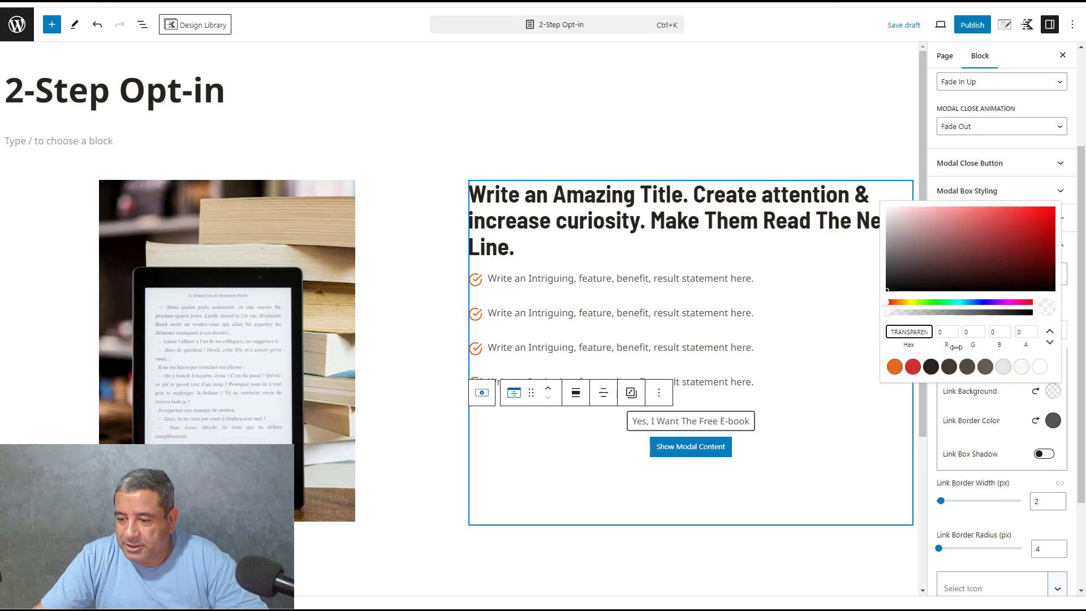
click(894, 366)
click(982, 418)
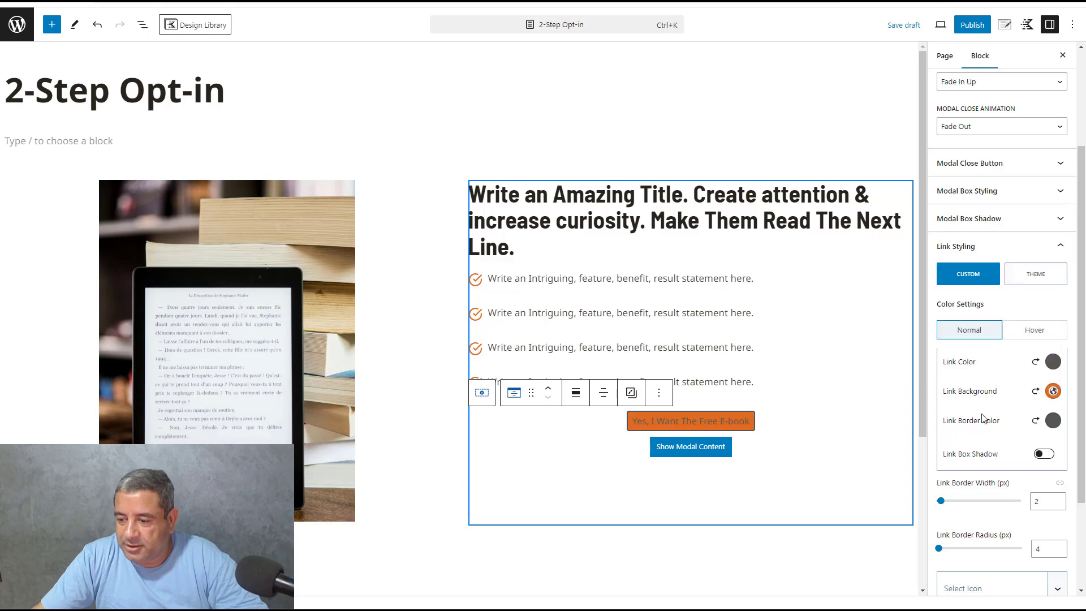
- Make the modal button's link text white (FFFFFF) and clear its link border color
click(1052, 362)
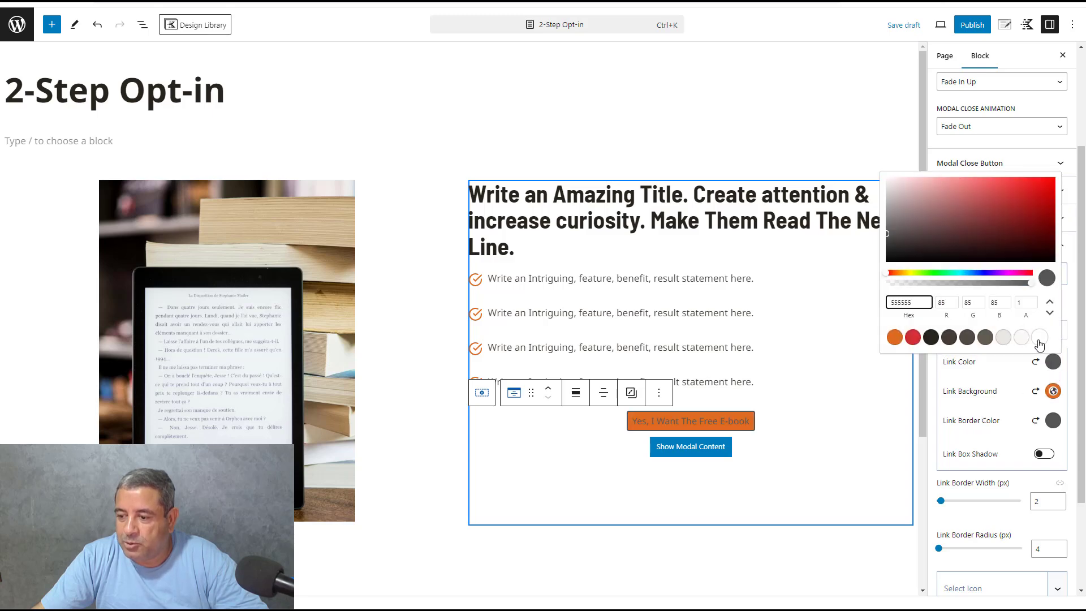
click(1039, 339)
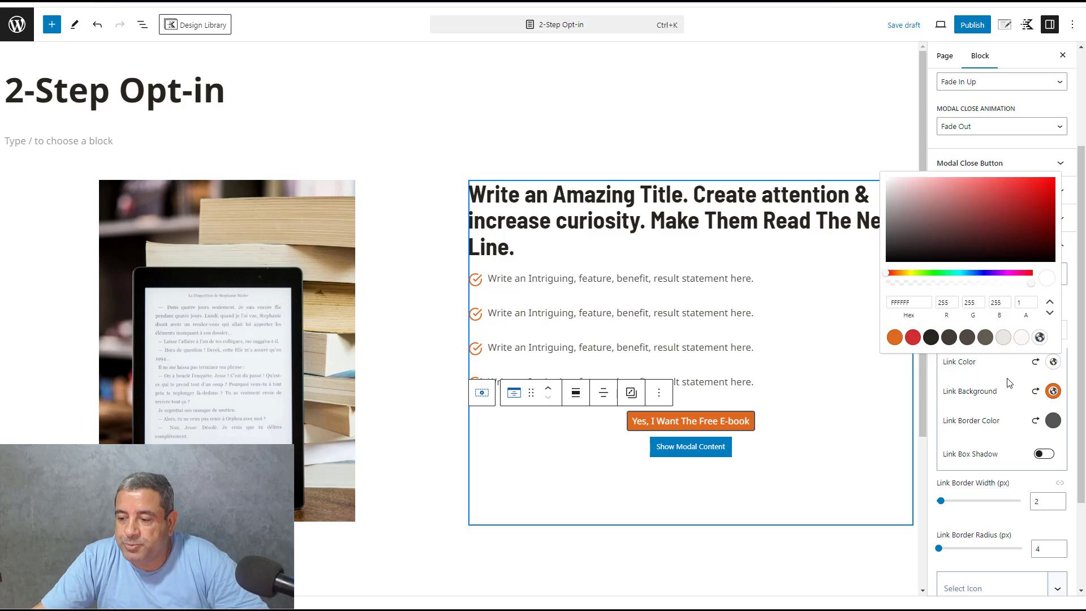
click(1009, 408)
click(1035, 422)
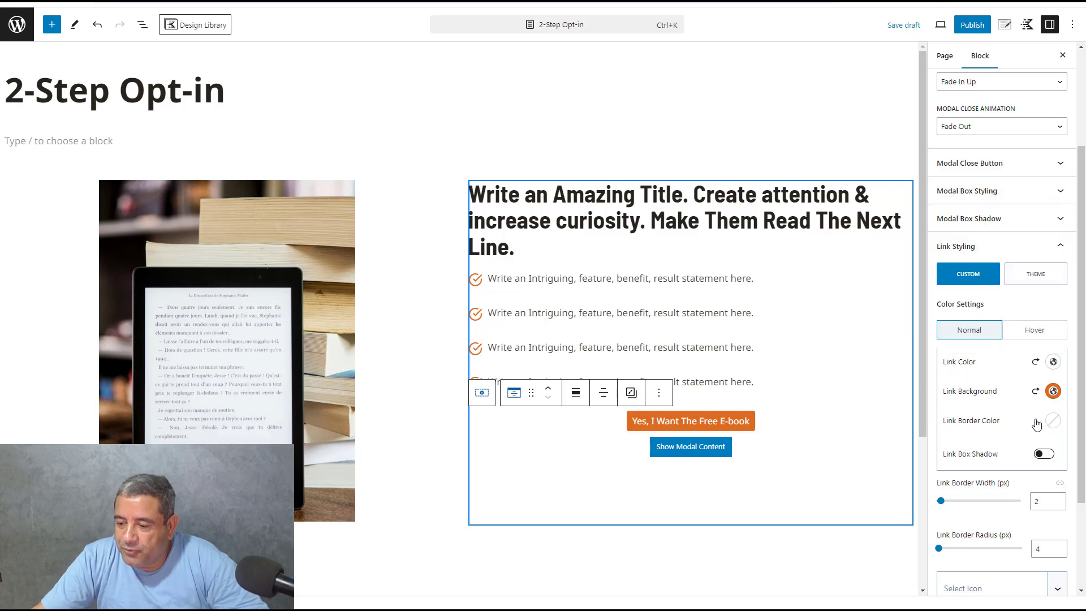
- Add the circled right-arrow icon to the modal's link button
scroll(989, 428, down, 3)
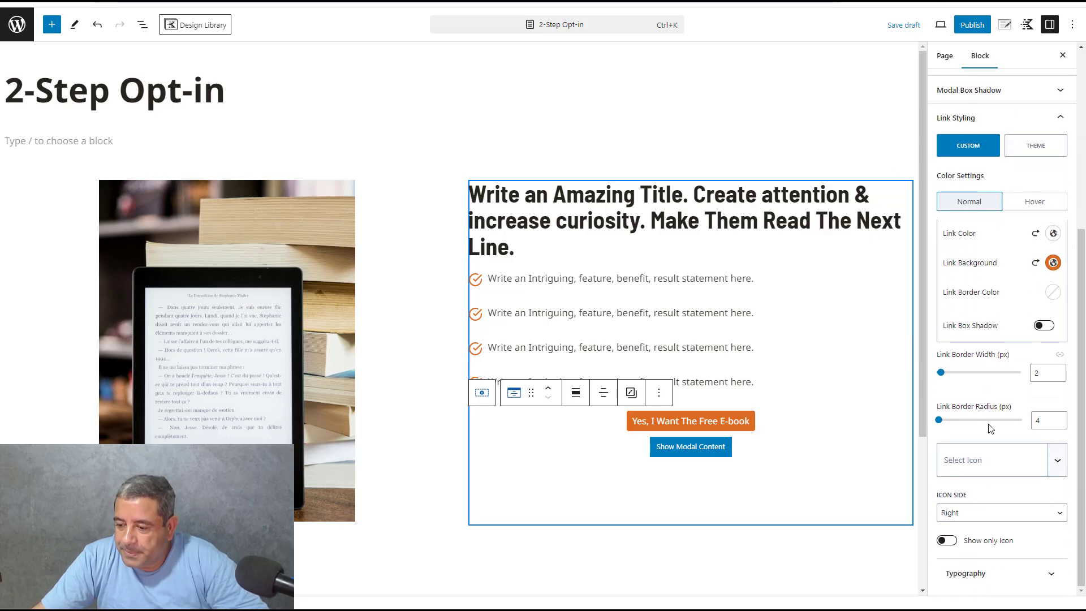
click(1056, 463)
scroll(1028, 393, down, 1)
scroll(1028, 393, down, 2)
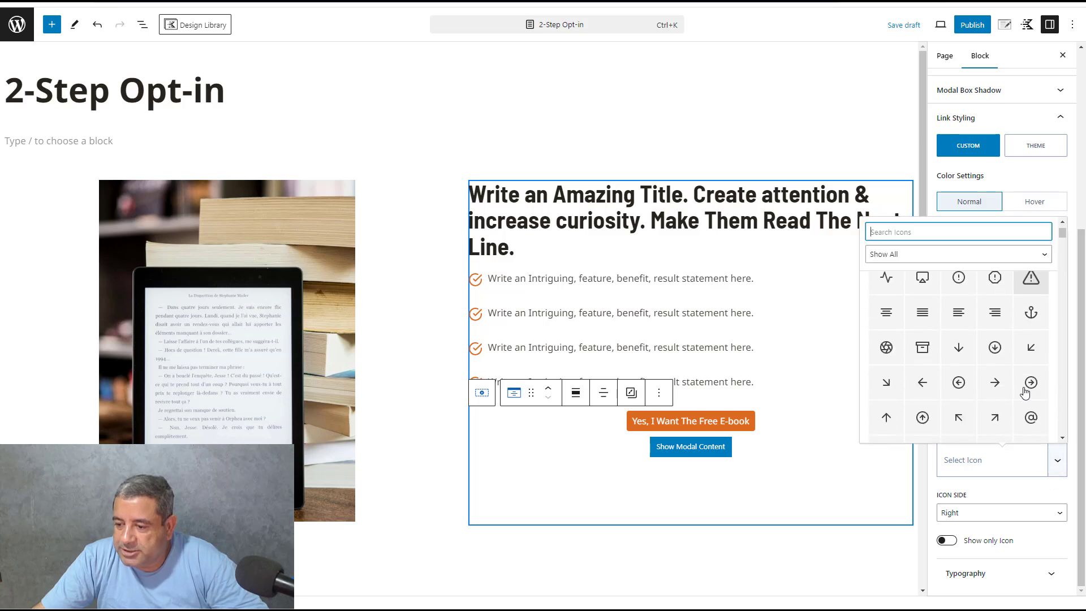
click(1029, 384)
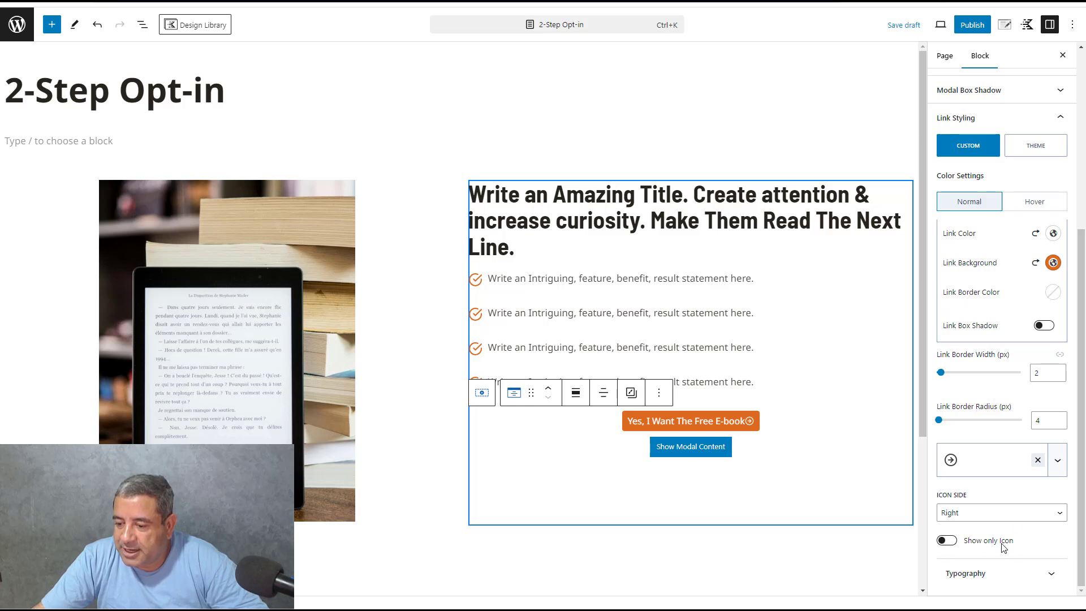
- Set the modal button's font size to 25 px and apply a linked padding of 20 px on all sides
click(1000, 574)
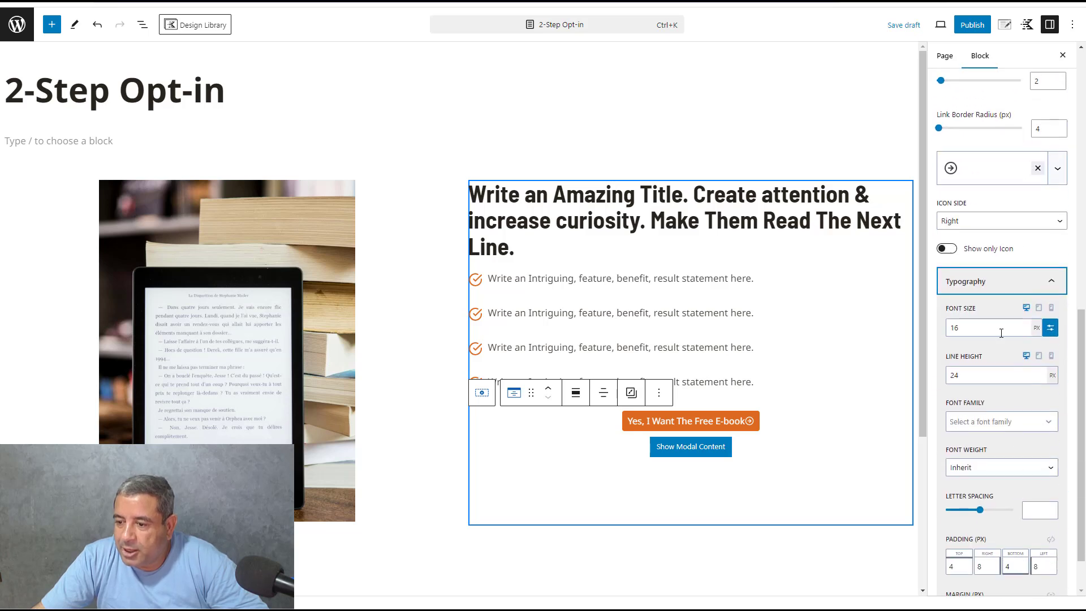
double_click(953, 328)
text(25)
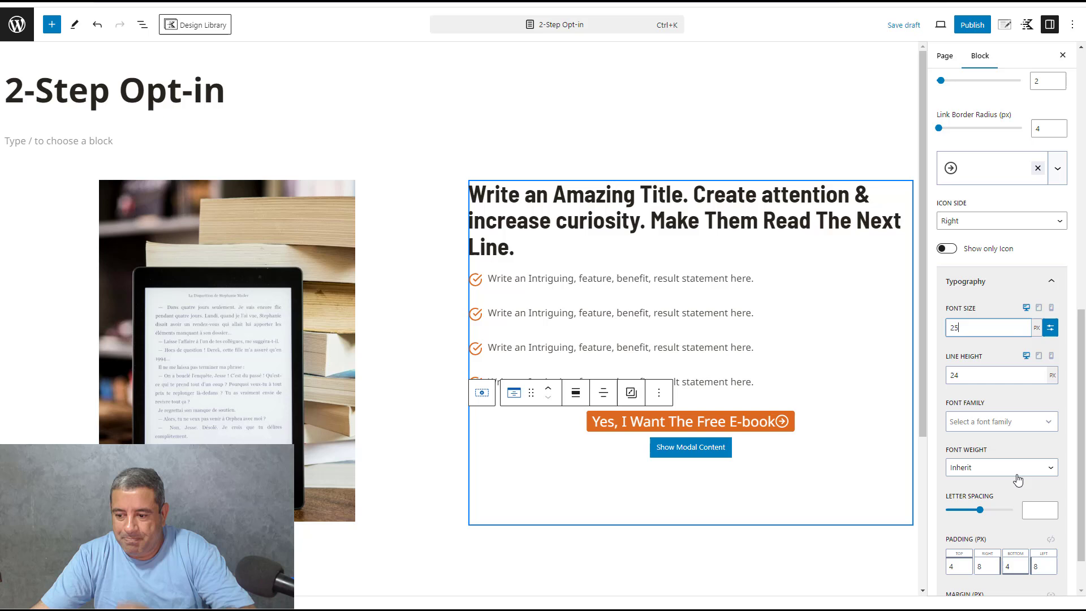
scroll(1008, 477, down, 1)
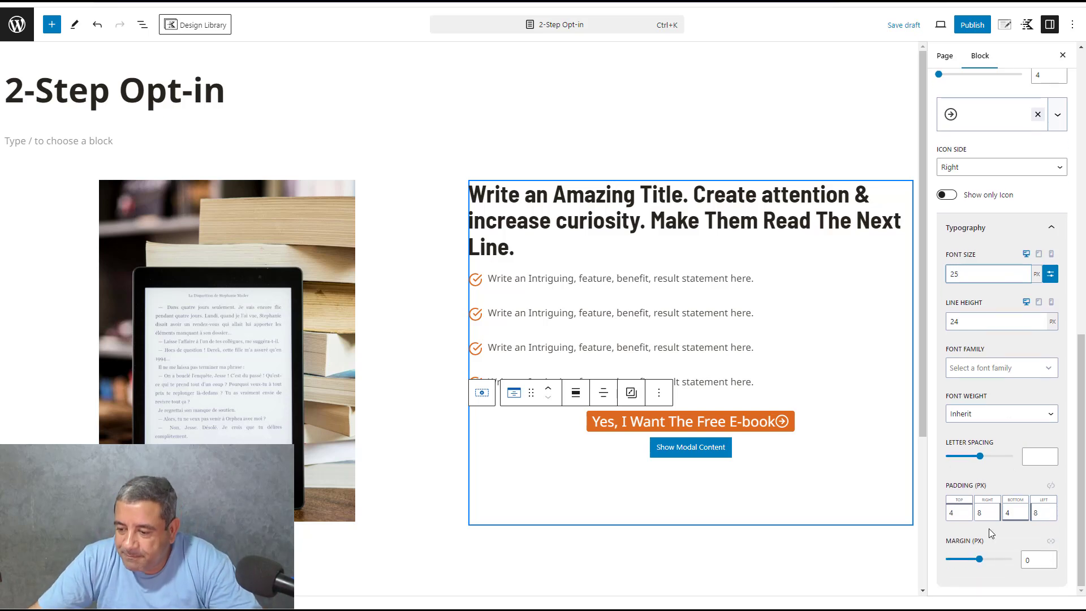
double_click(951, 512)
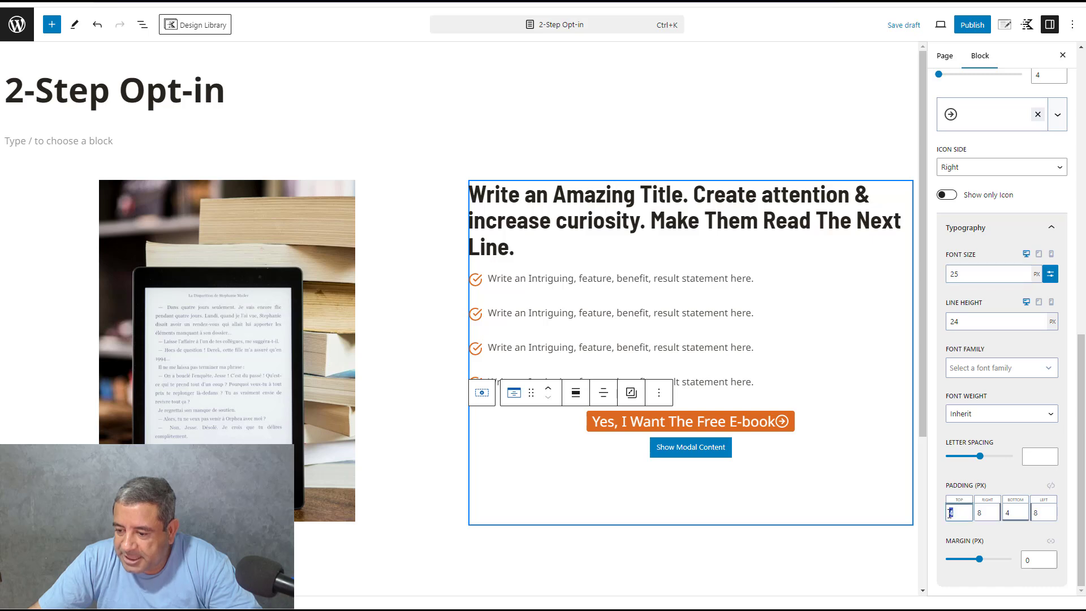
click(1050, 486)
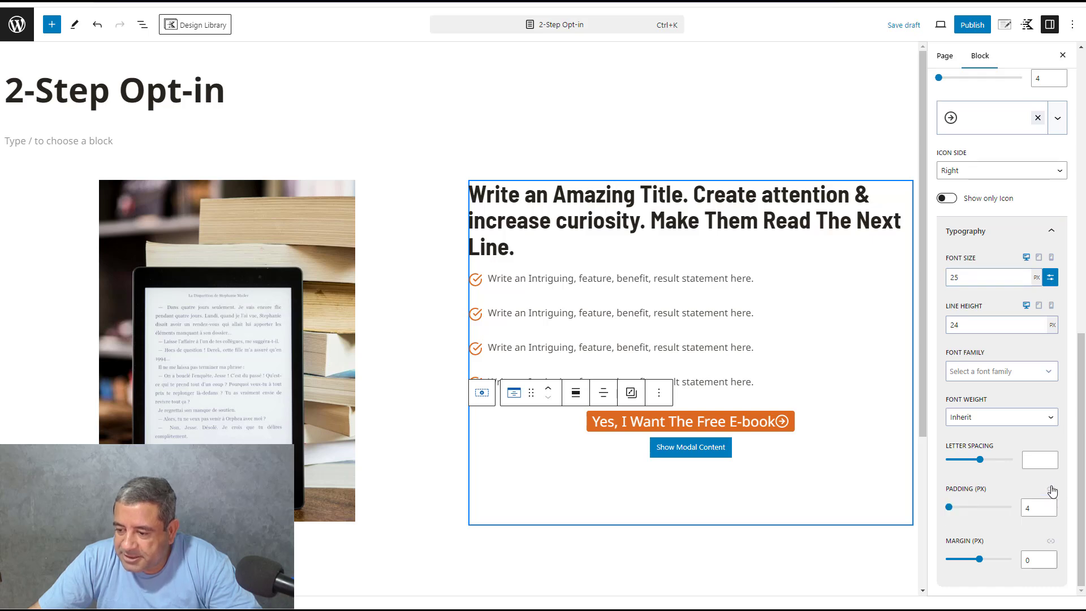
double_click(1023, 507)
text(20)
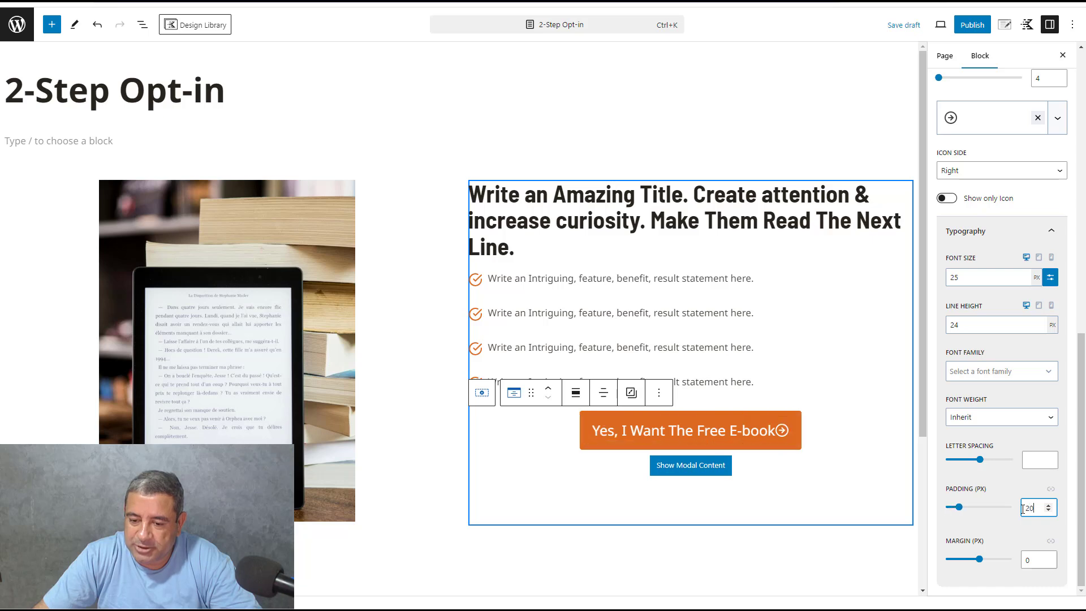
- Align the modal's link button to the left of its section
click(582, 394)
click(582, 394)
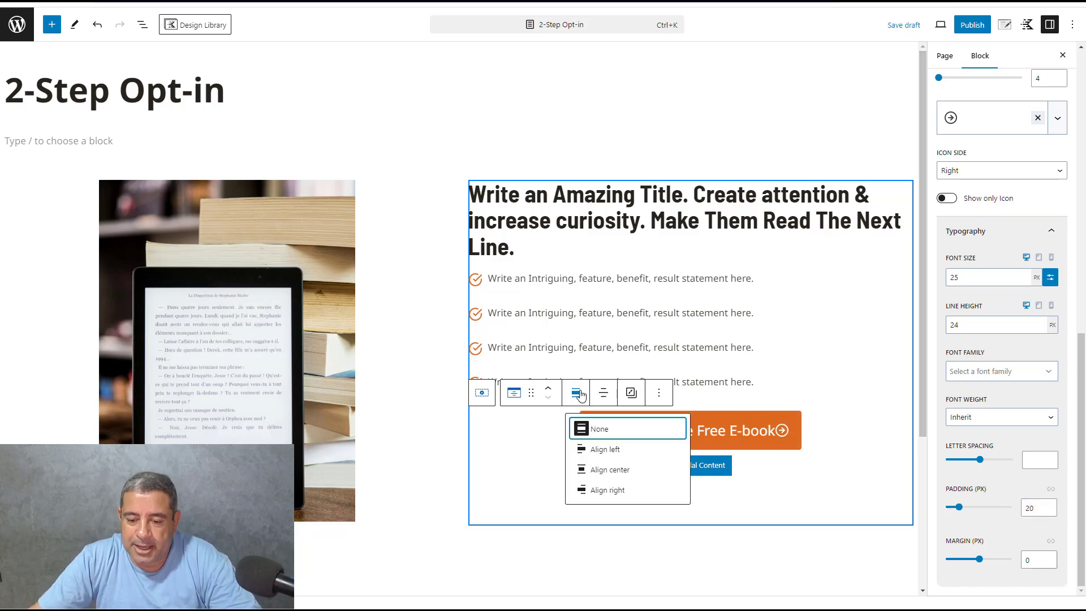
click(601, 449)
click(601, 452)
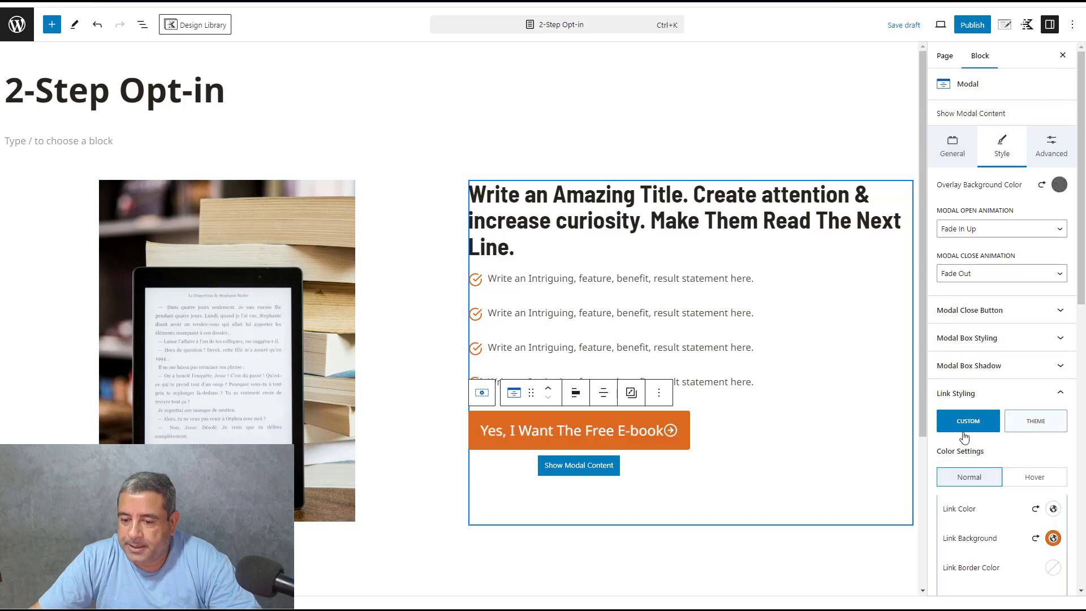
- Set the modal button's hover colors to white text on the theme's orange background and clear the hover border color
click(1033, 478)
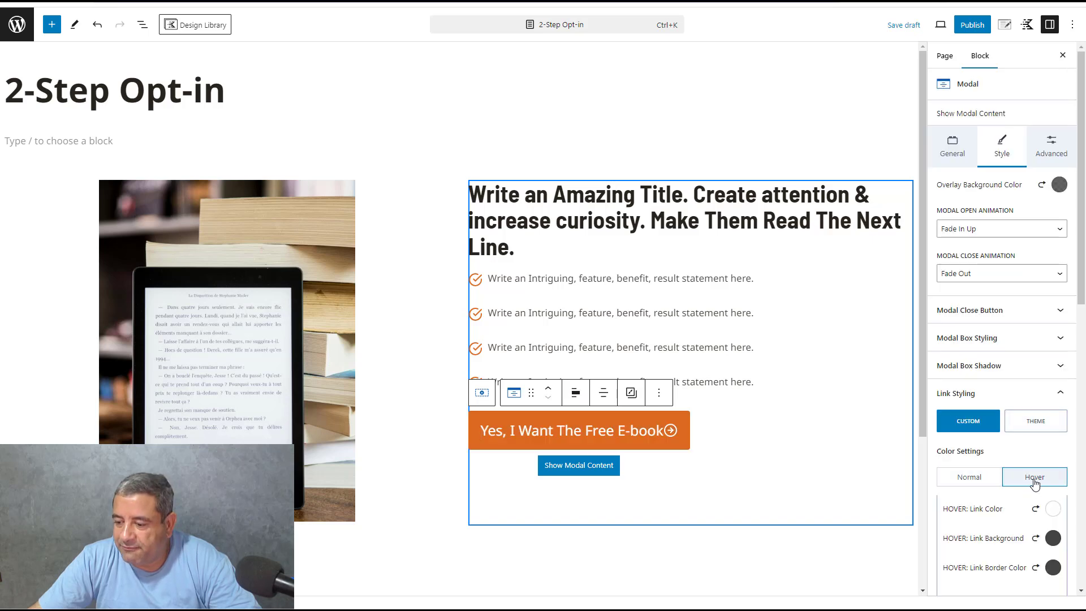
click(1053, 509)
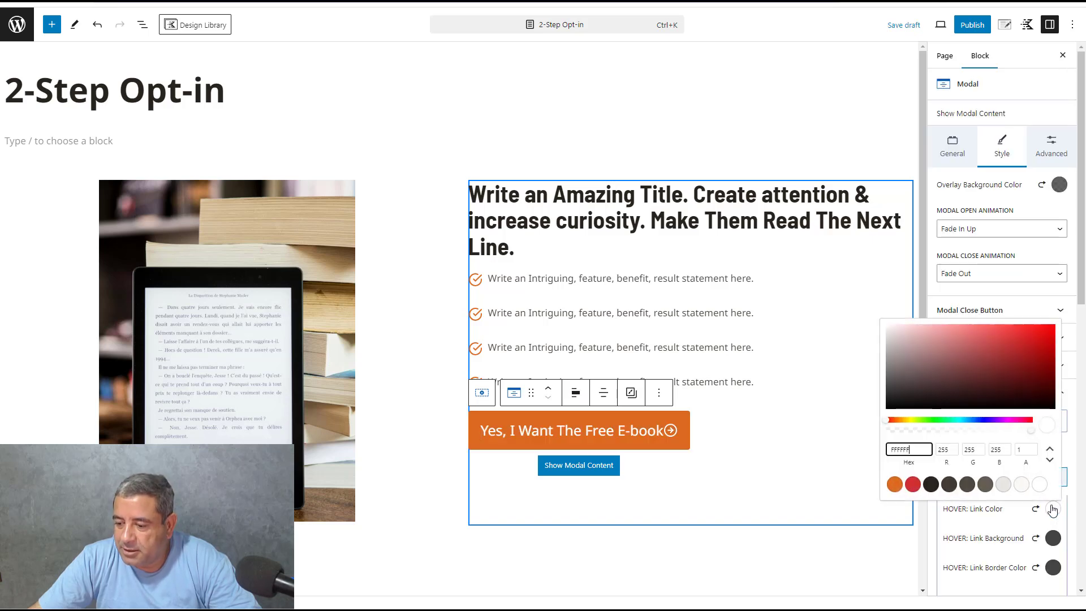
click(1052, 537)
click(893, 513)
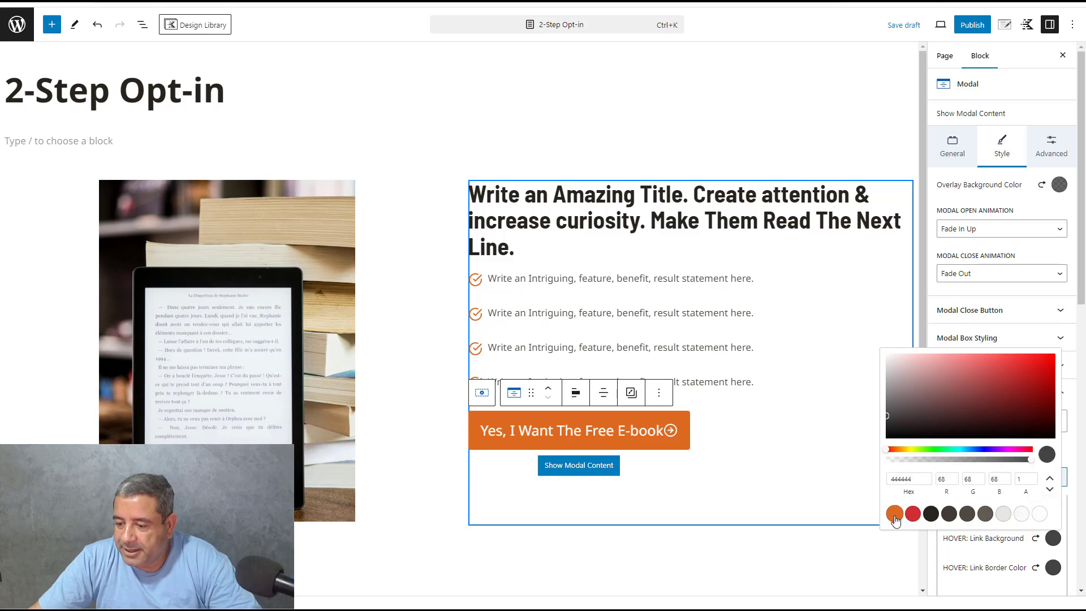
click(1011, 544)
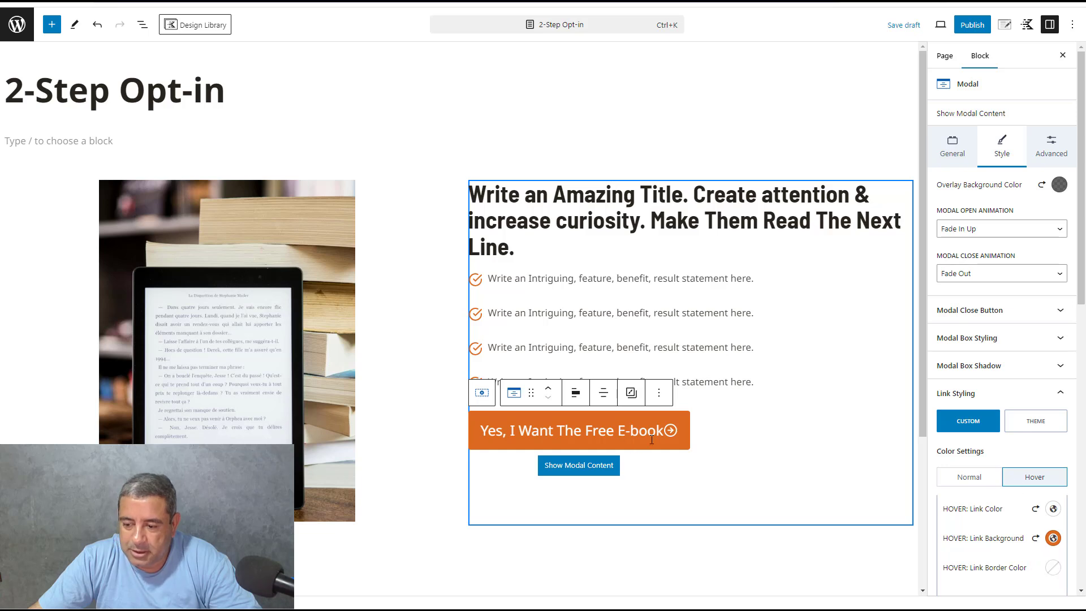
- Show the modal's content and enter the paragraph "Sign UP Below to access the ebook" in it
scroll(1008, 545, down, 3)
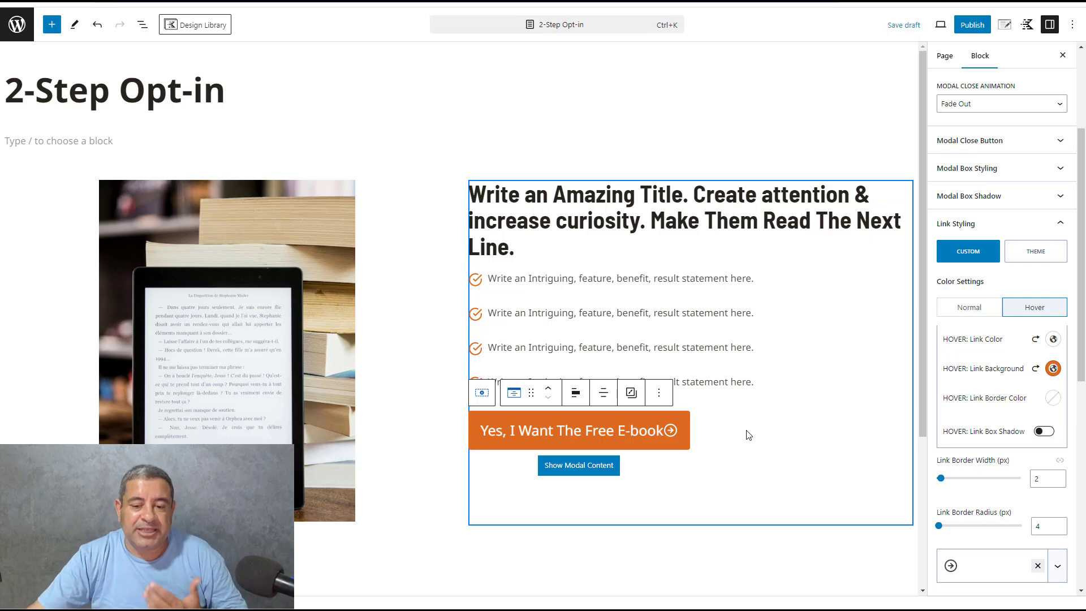
click(571, 468)
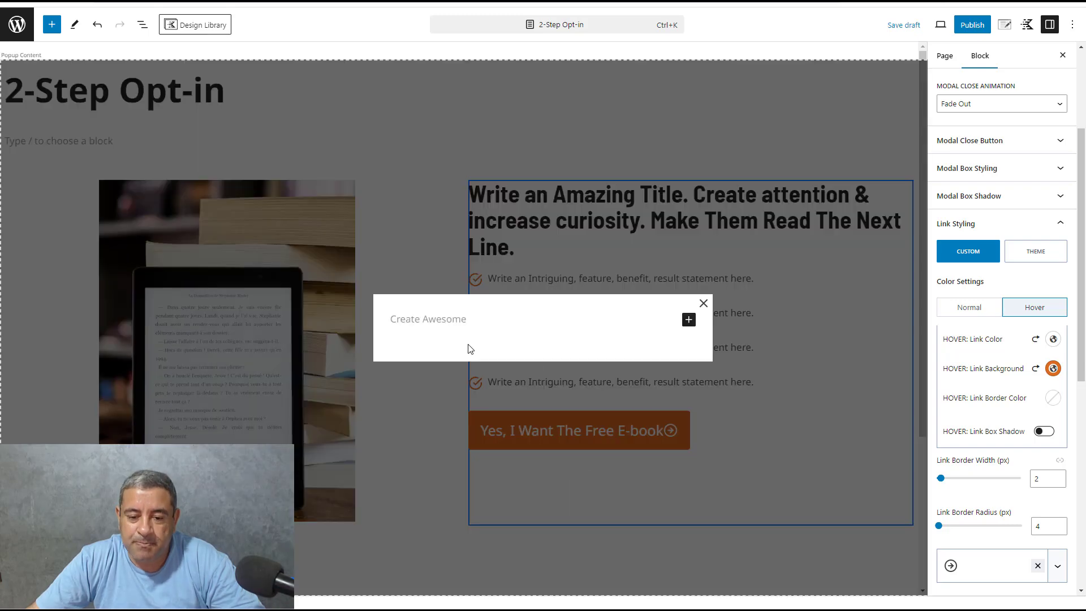
click(465, 321)
text(sI)
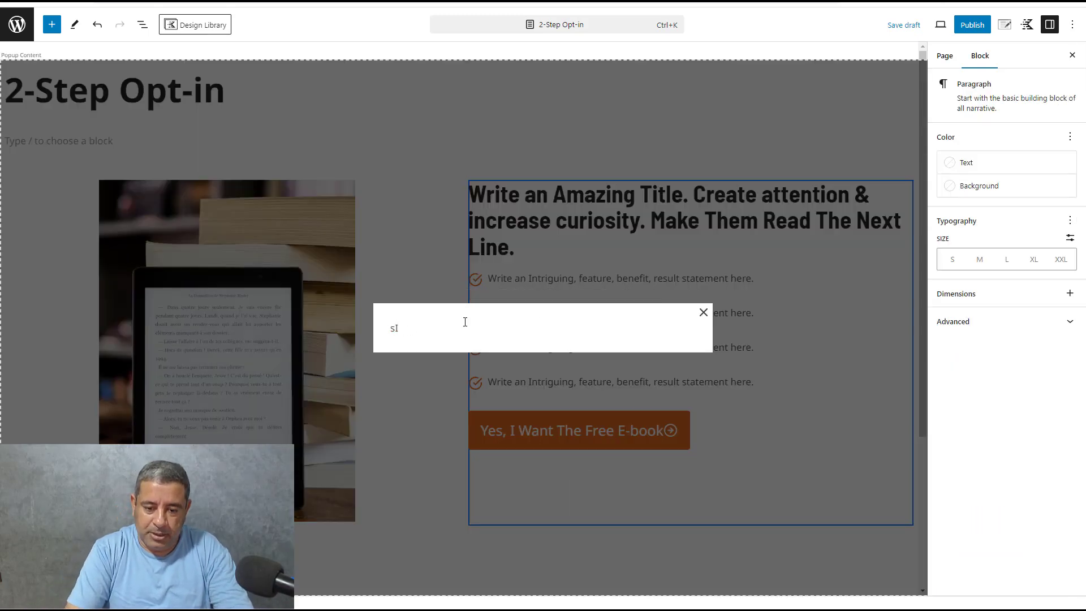
key(BackSpace)
text(Sign UP Bel)
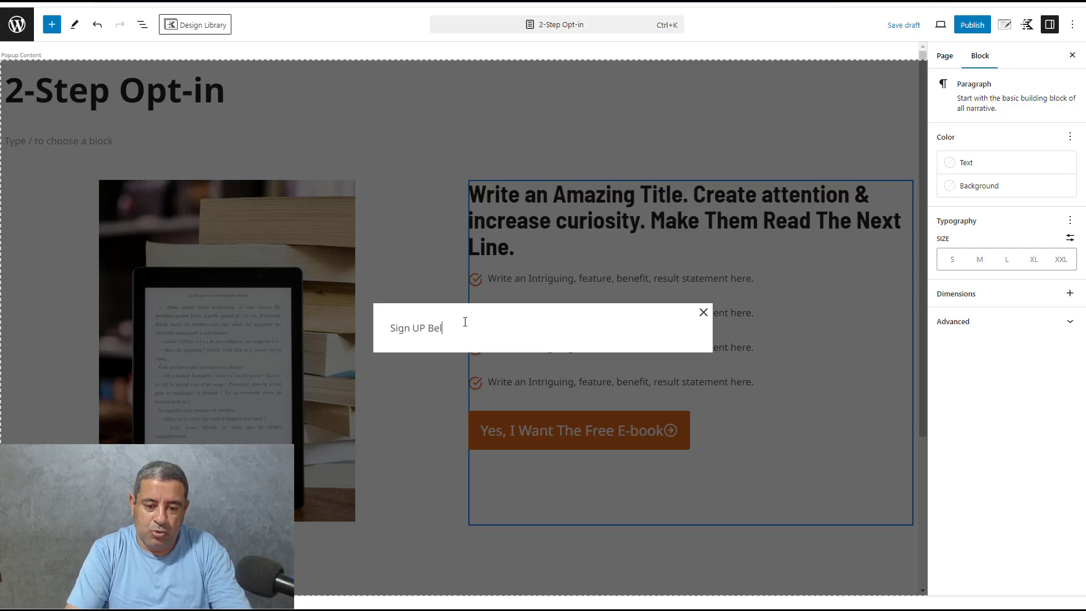
text(ow)
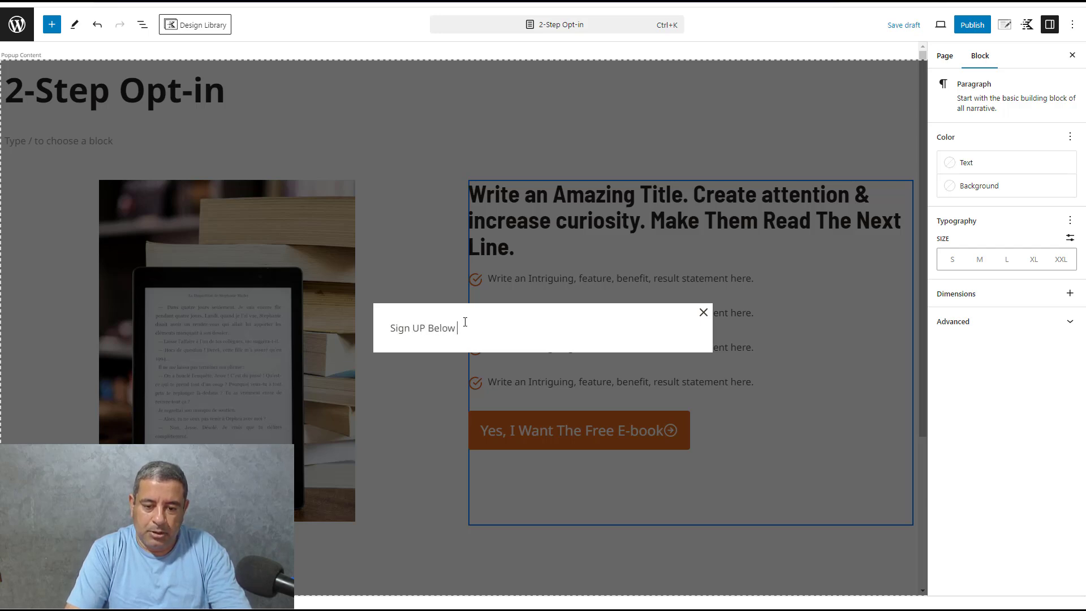
text( to acces)
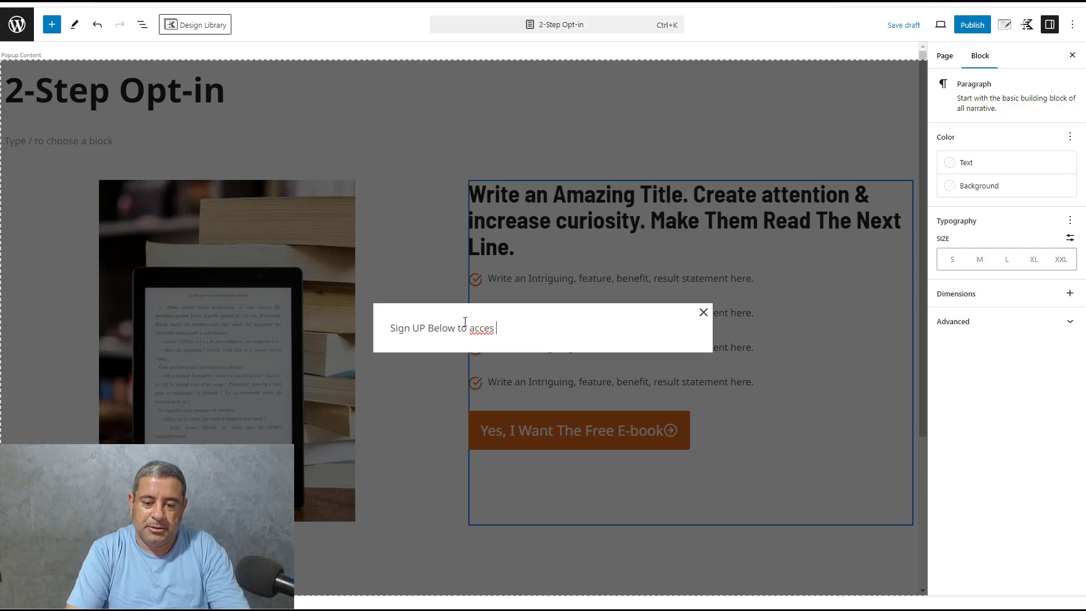
text(s the e)
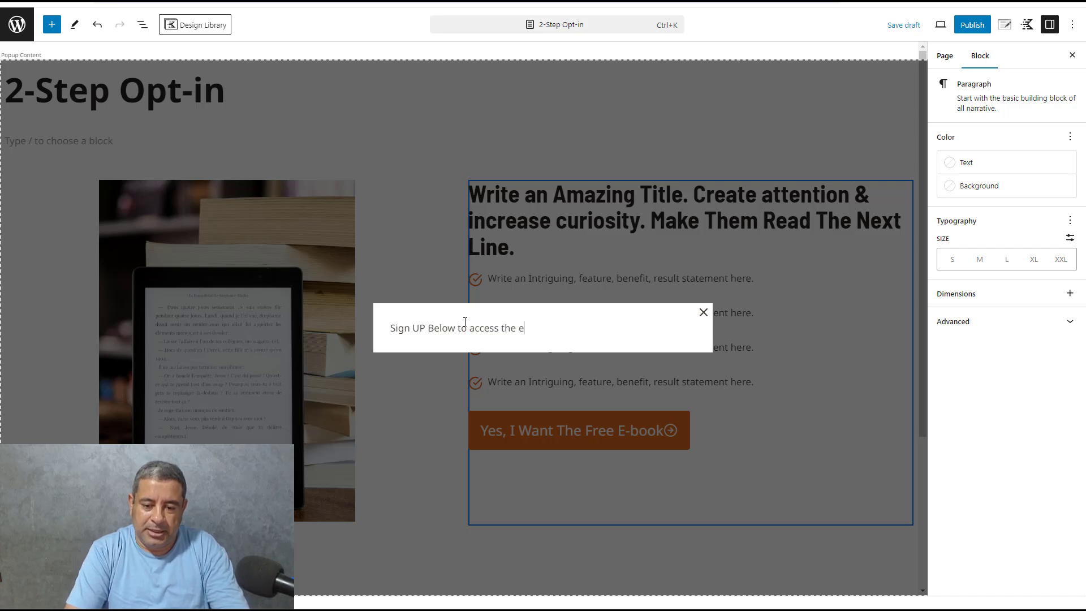
text(book)
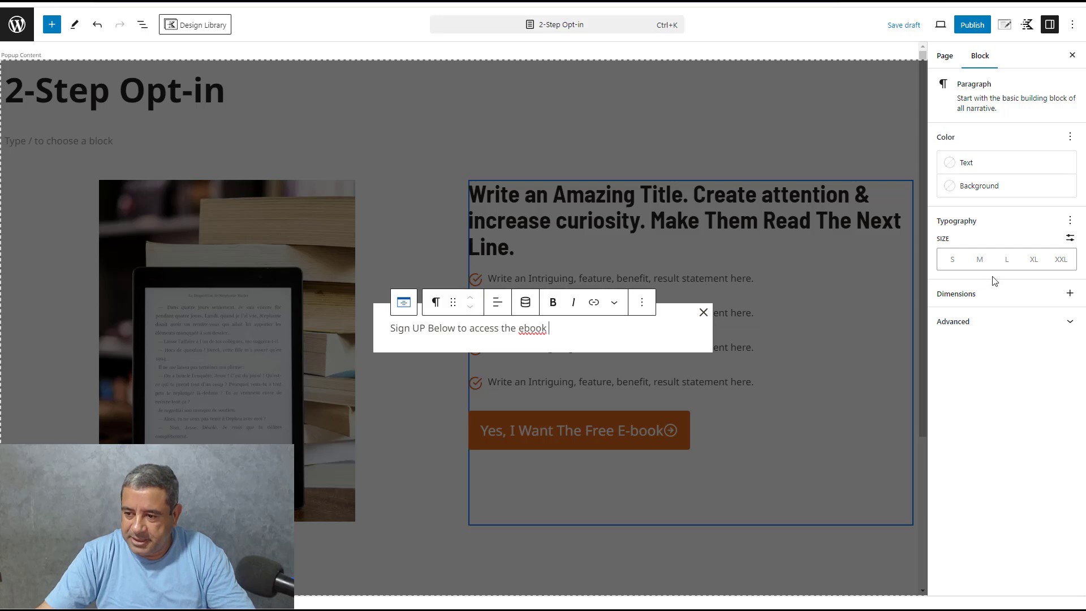
- Convert the modal's sign-up paragraph to a Text (Adv) block and correct the spelling of its last word to "eBook"
click(1032, 261)
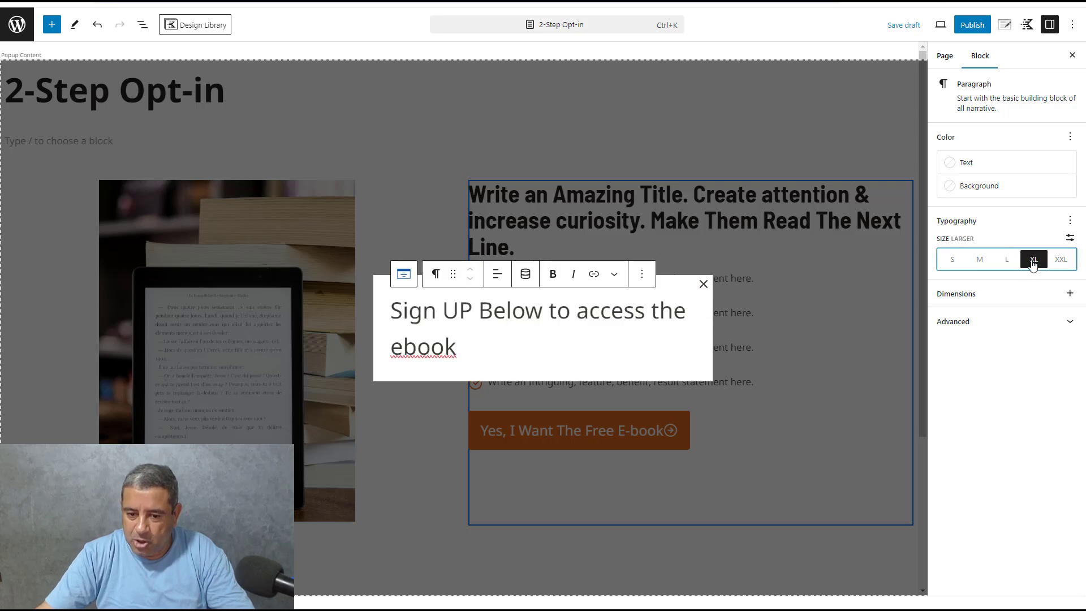
click(436, 274)
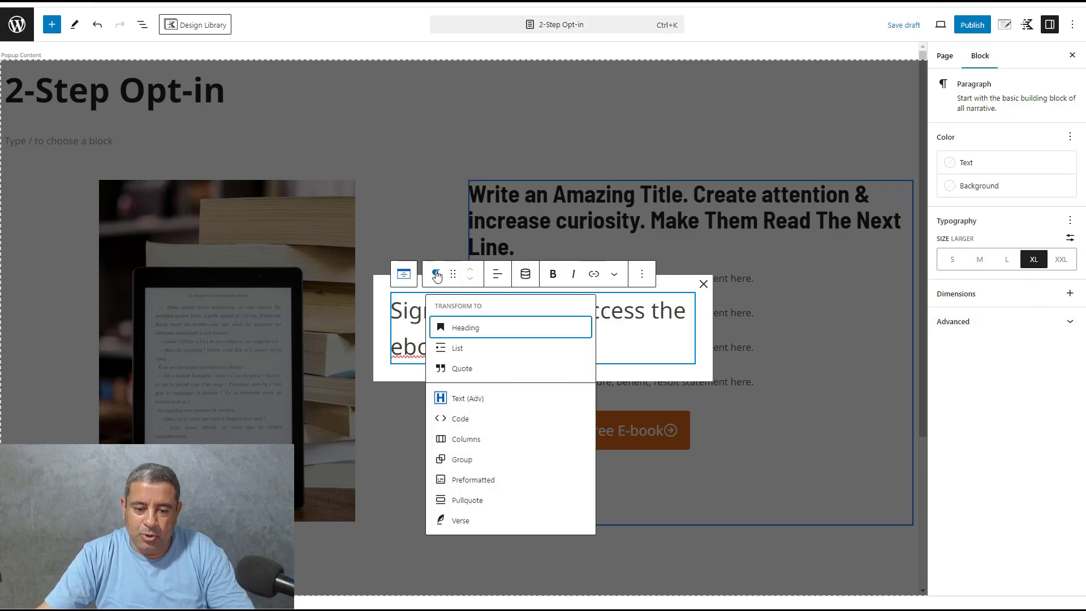
click(483, 398)
right_click(534, 331)
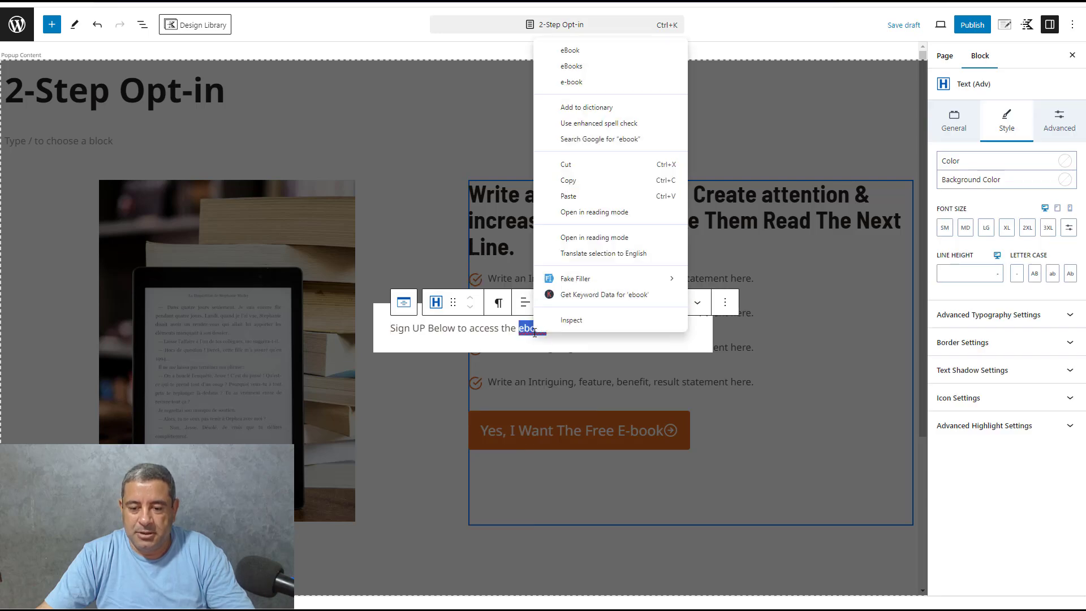
click(561, 50)
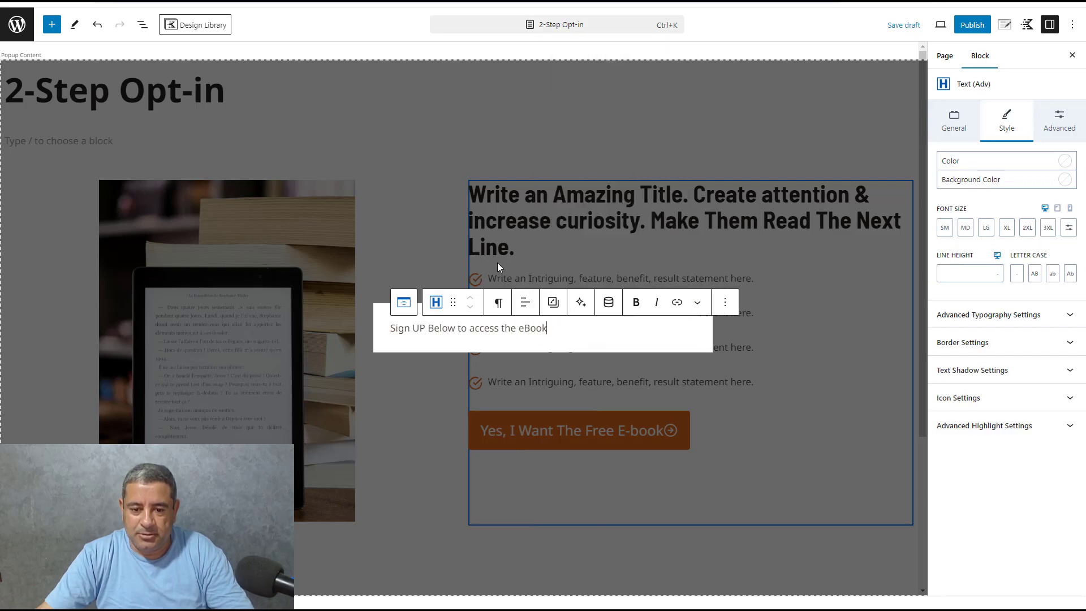
- Center the modal's sign-up text and set its font size to LG
click(525, 302)
click(505, 358)
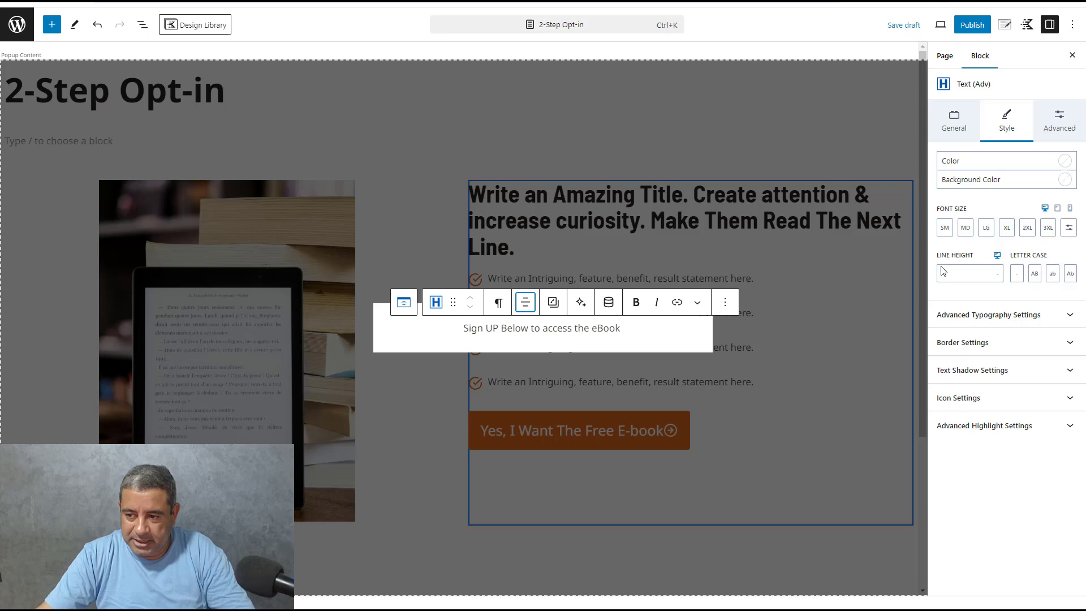
click(1006, 229)
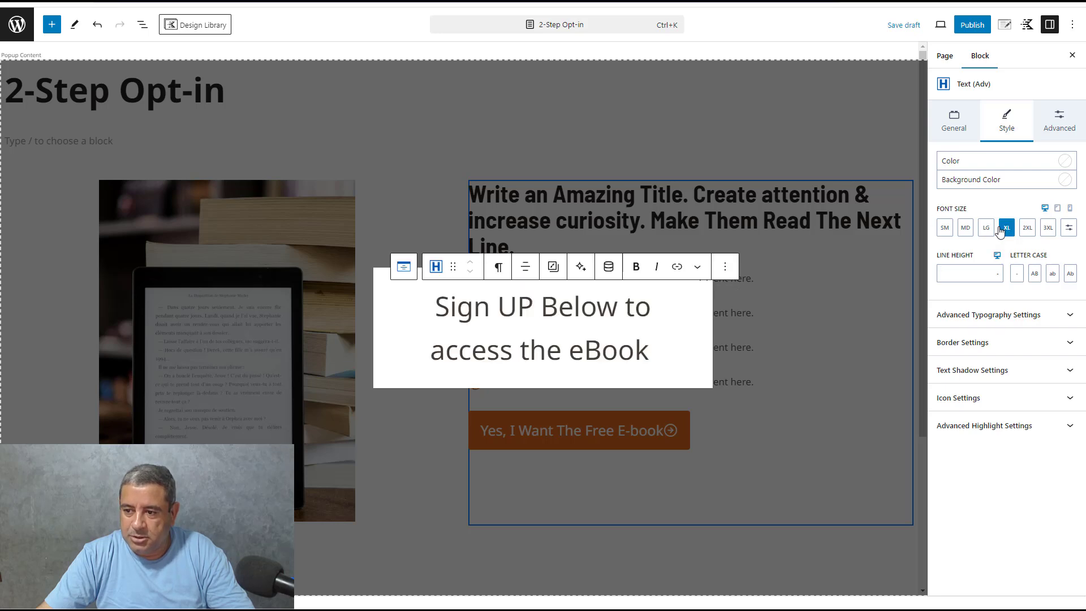
click(987, 227)
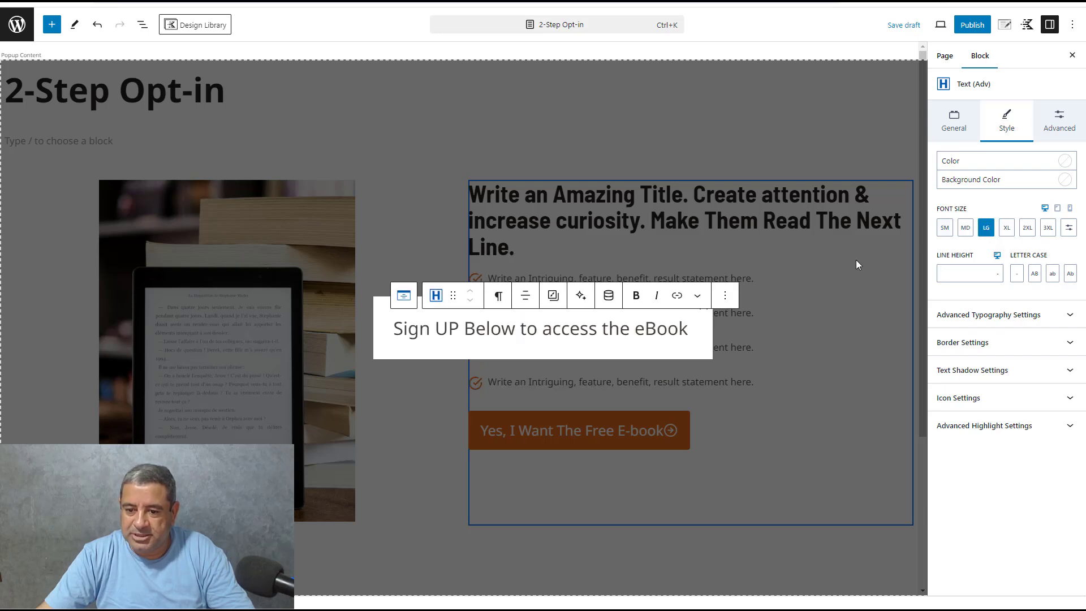
- Add a Form (Adv) block below the sign-up text in the modal
click(697, 339)
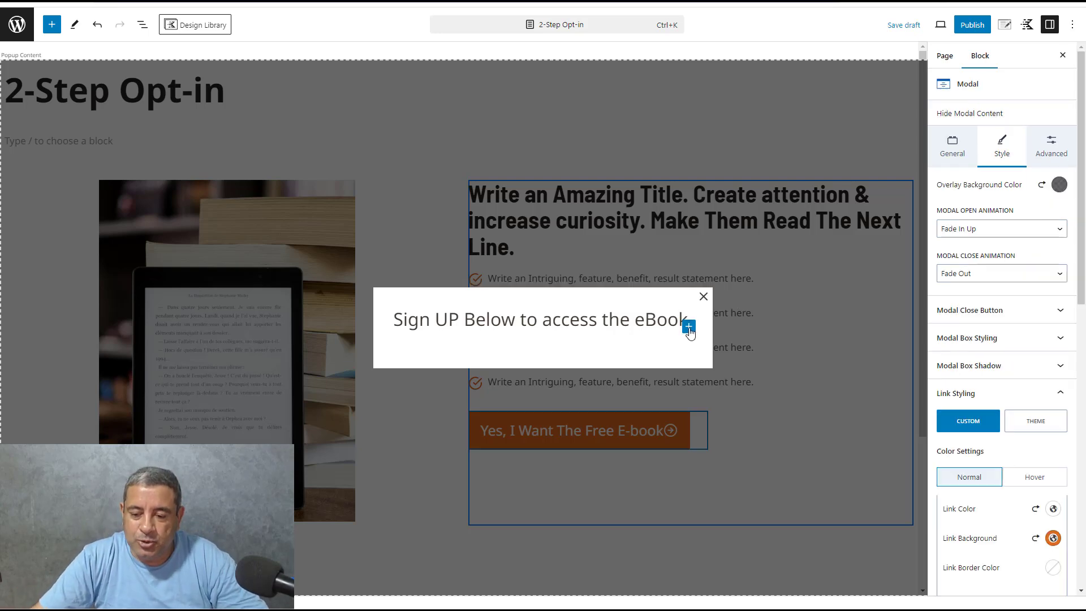
click(689, 328)
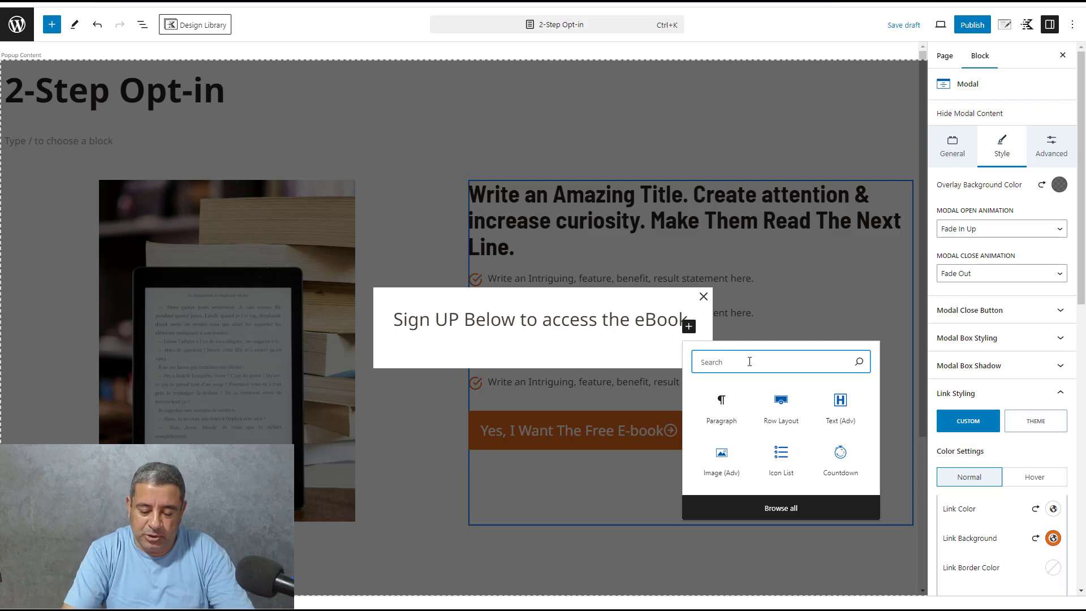
text(form)
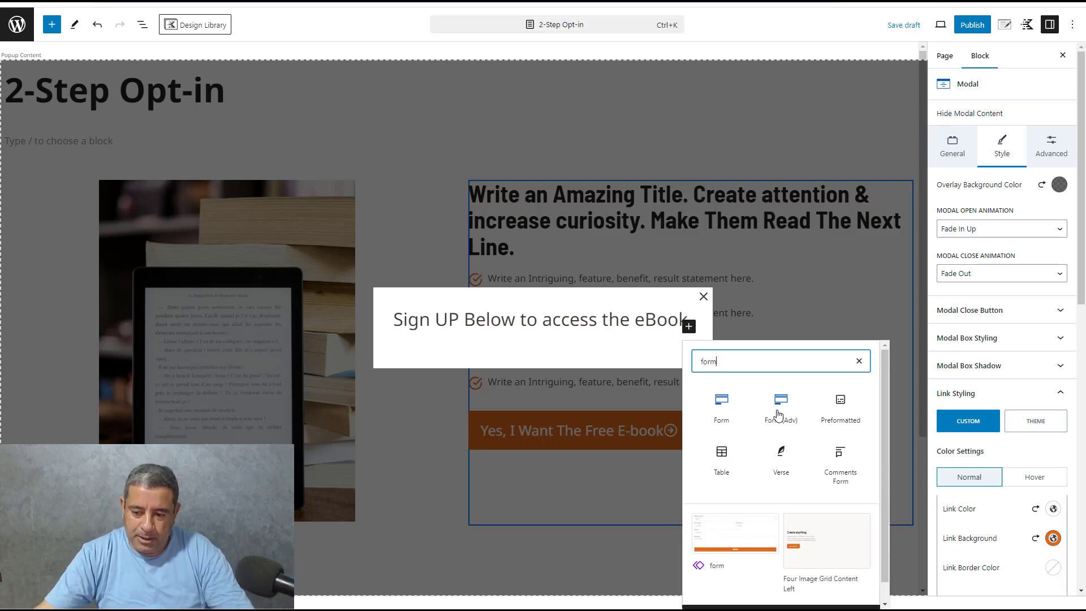
click(780, 408)
- Create a new form with the Subscribe layout and Basic style, titled "2 Step Subscribe Form"
click(518, 361)
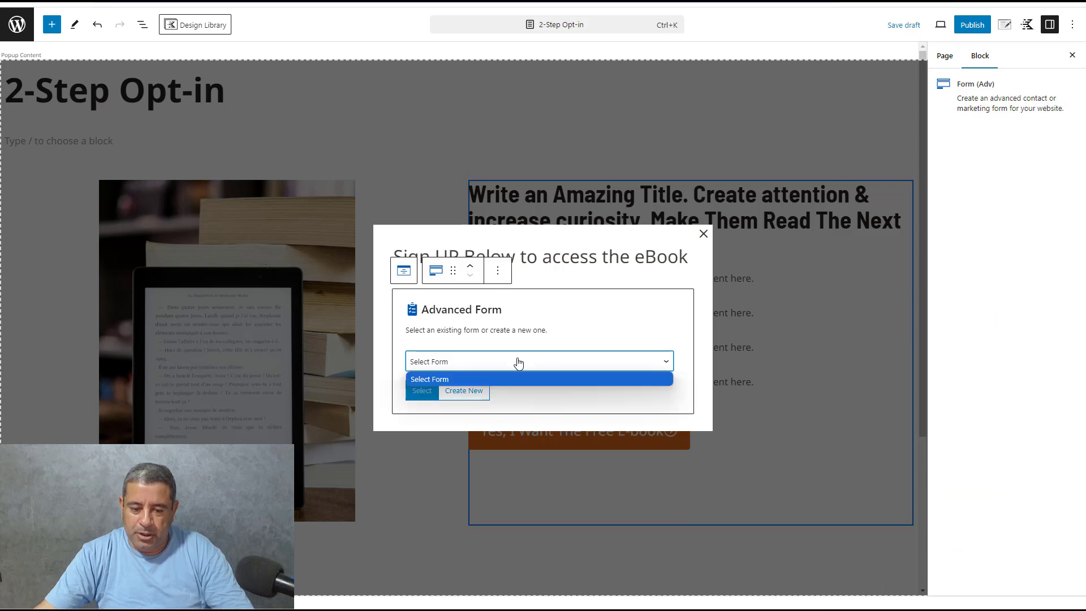
click(518, 362)
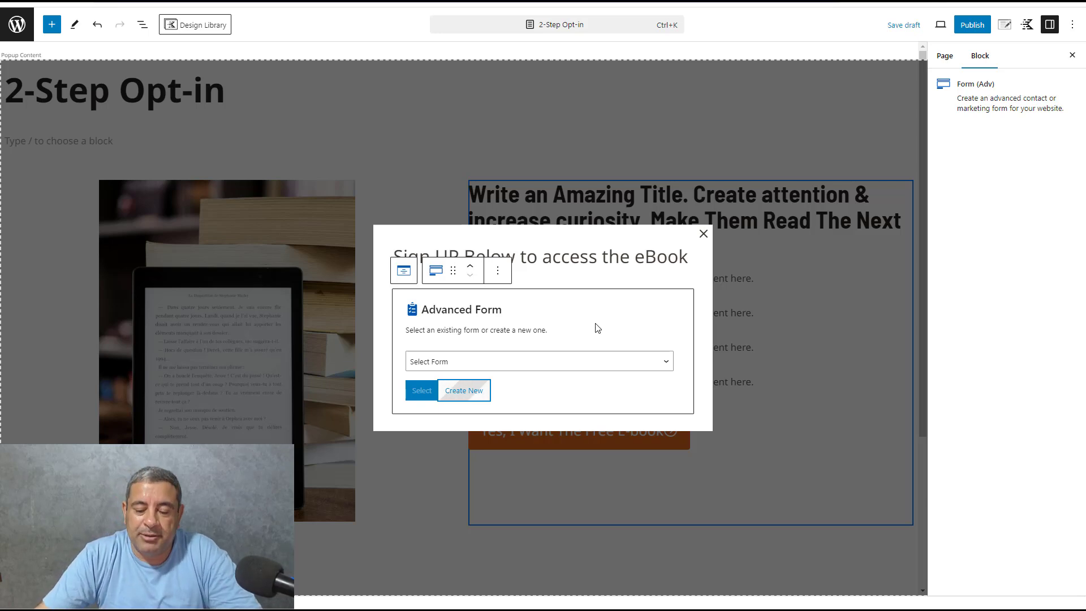
click(477, 389)
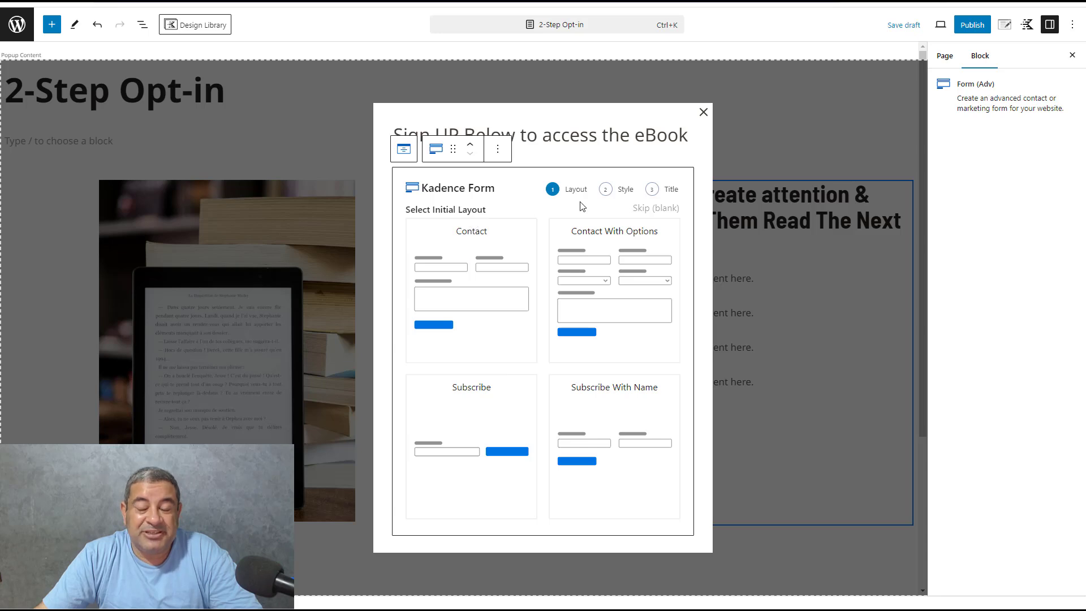
click(488, 421)
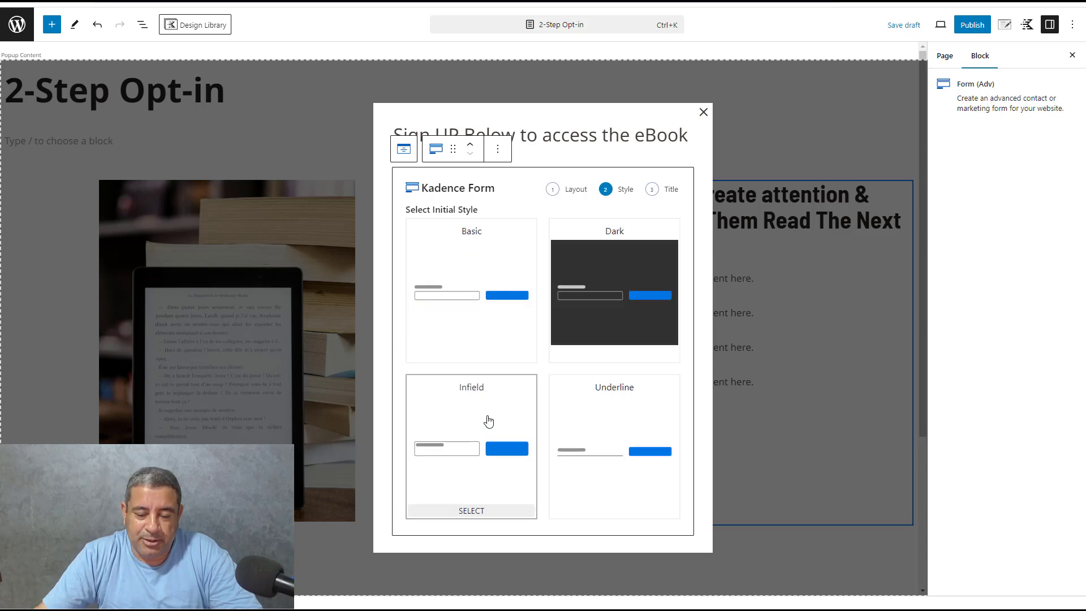
click(494, 269)
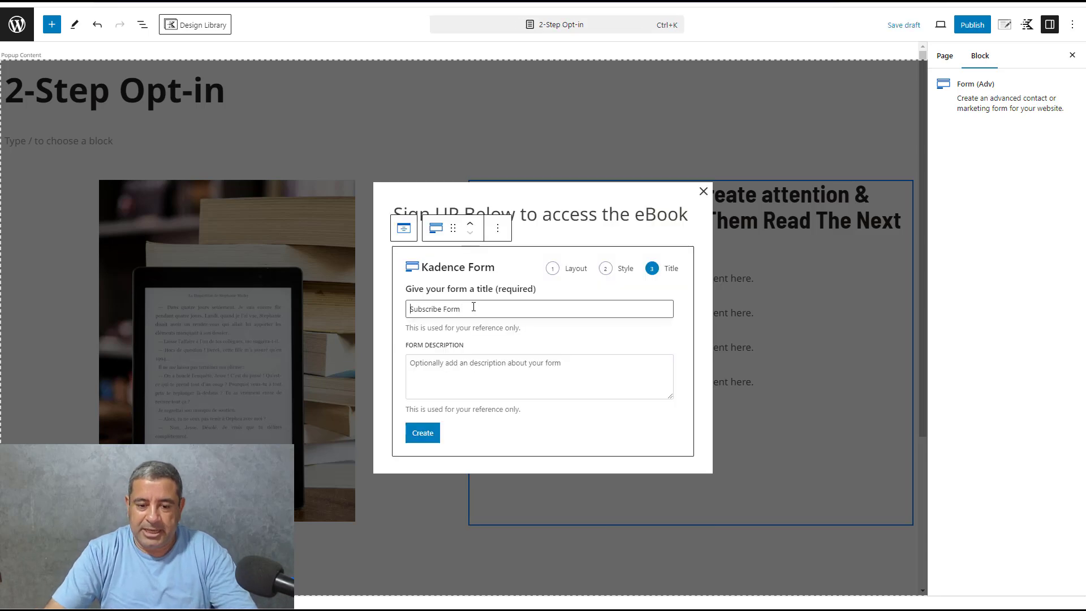
text(2 Step)
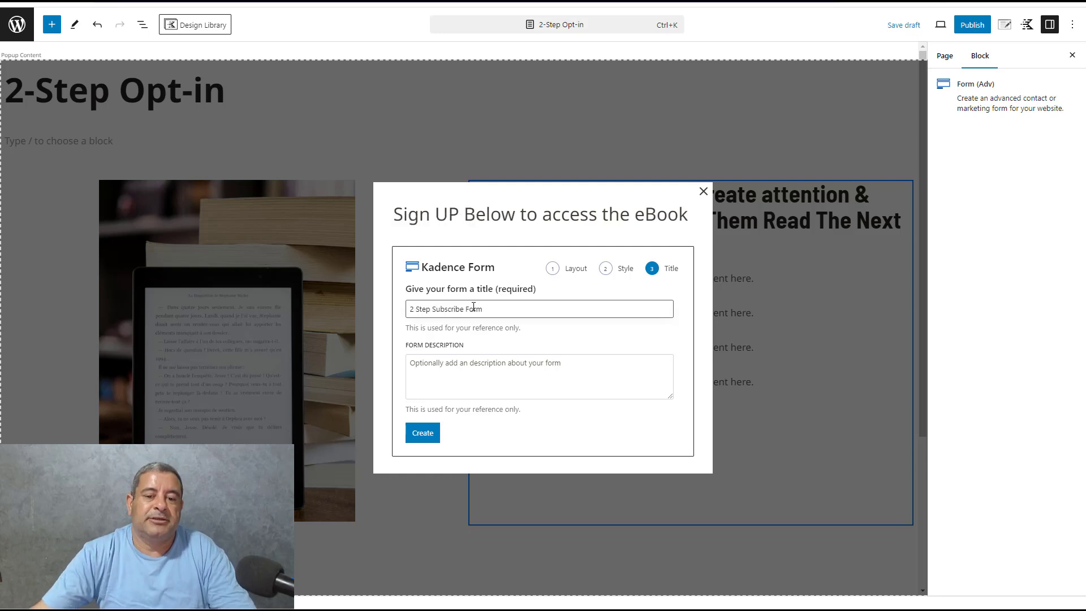
click(422, 435)
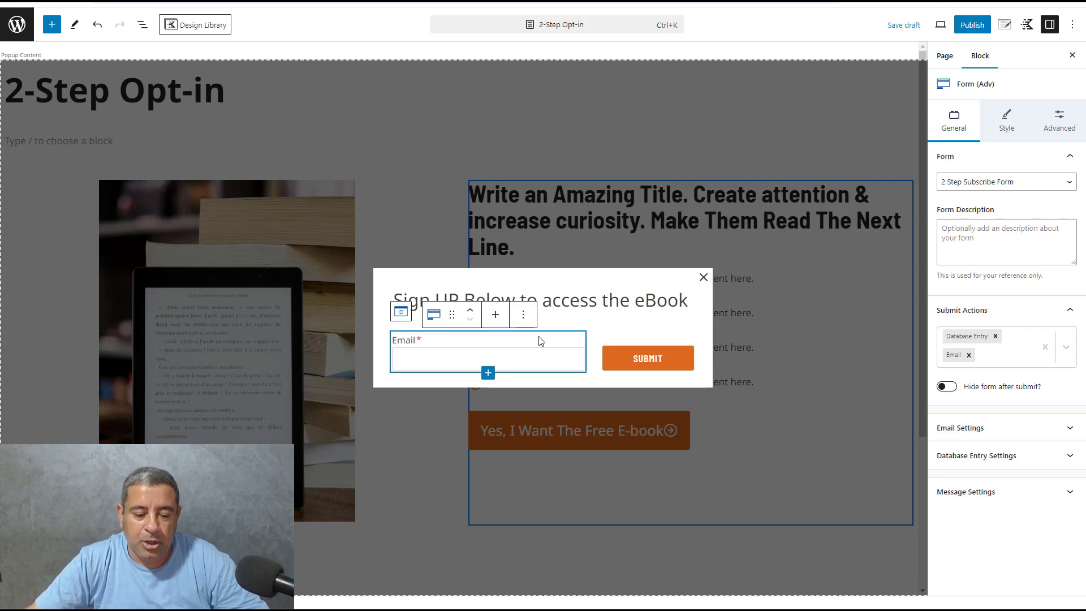
- Move the Submit button into the section holding the Email field in the modal form's row layout
click(572, 343)
click(573, 343)
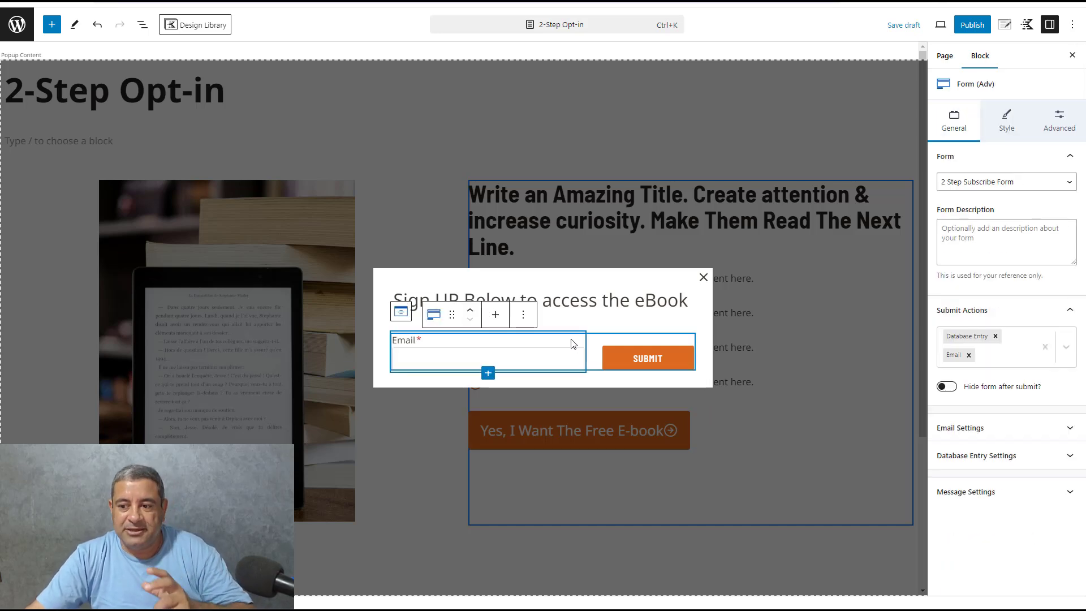
click(145, 31)
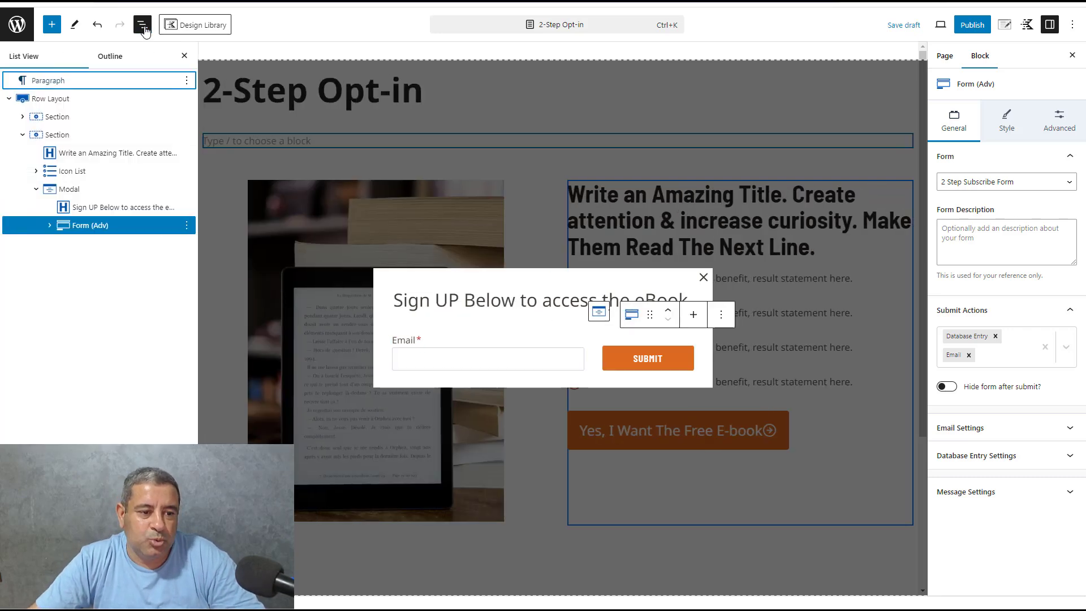
click(53, 231)
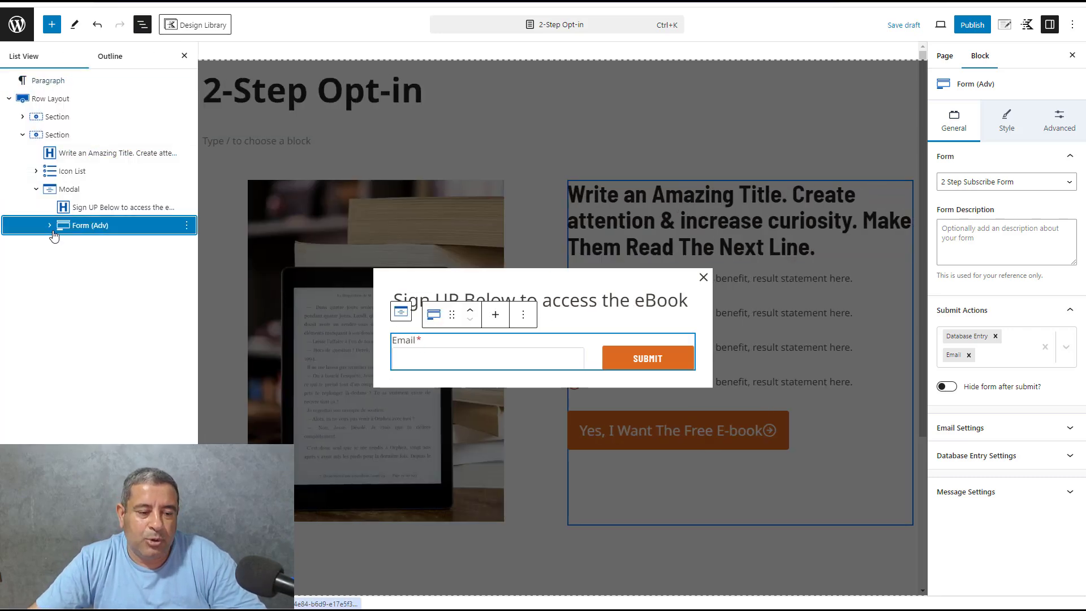
click(50, 225)
click(86, 244)
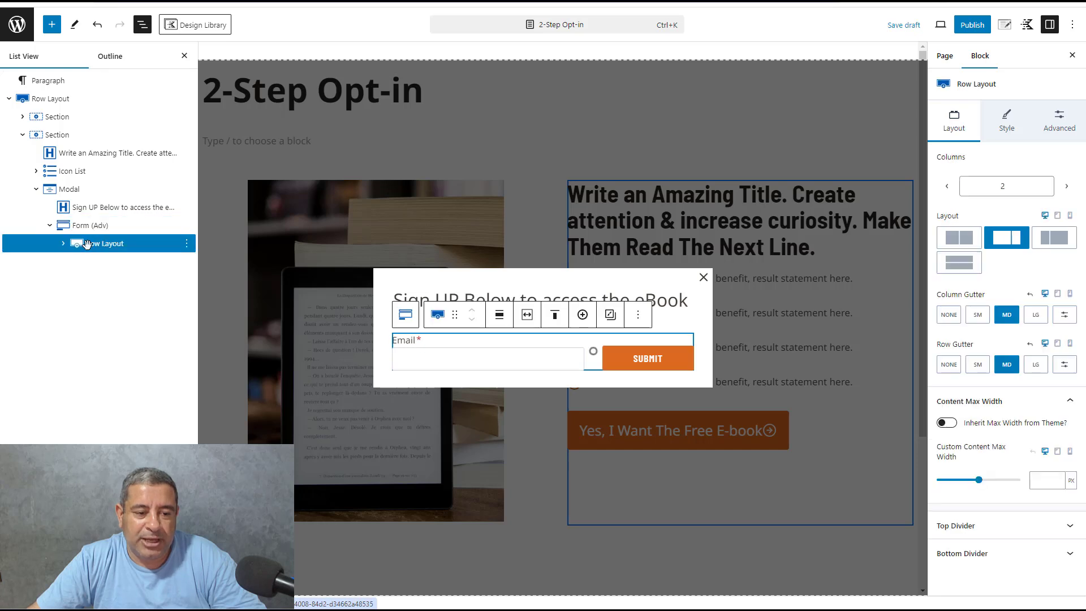
click(64, 244)
click(77, 280)
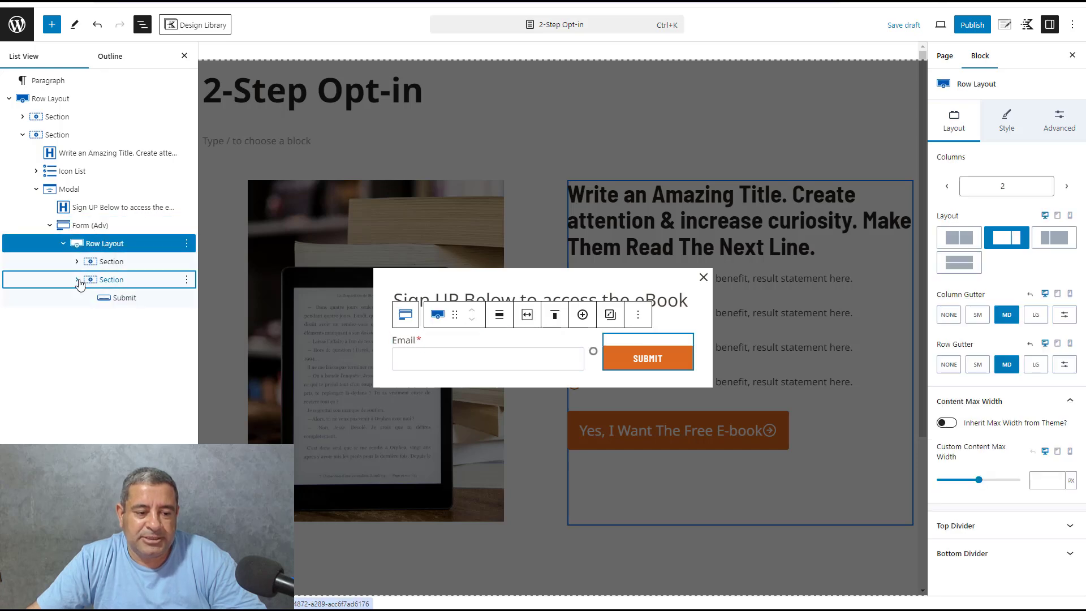
click(77, 262)
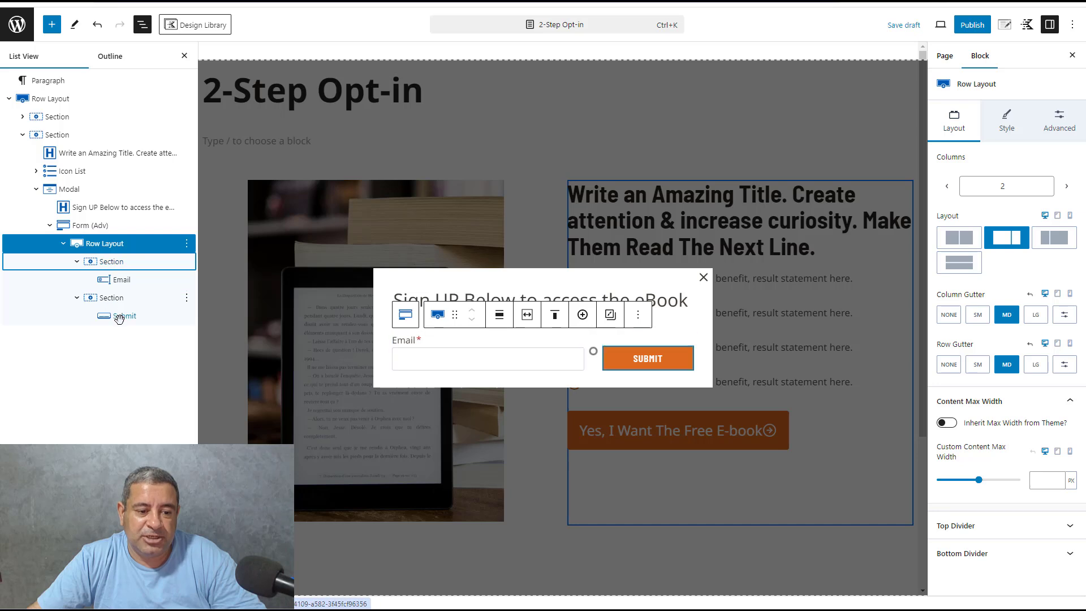
drag(120, 318, 122, 285)
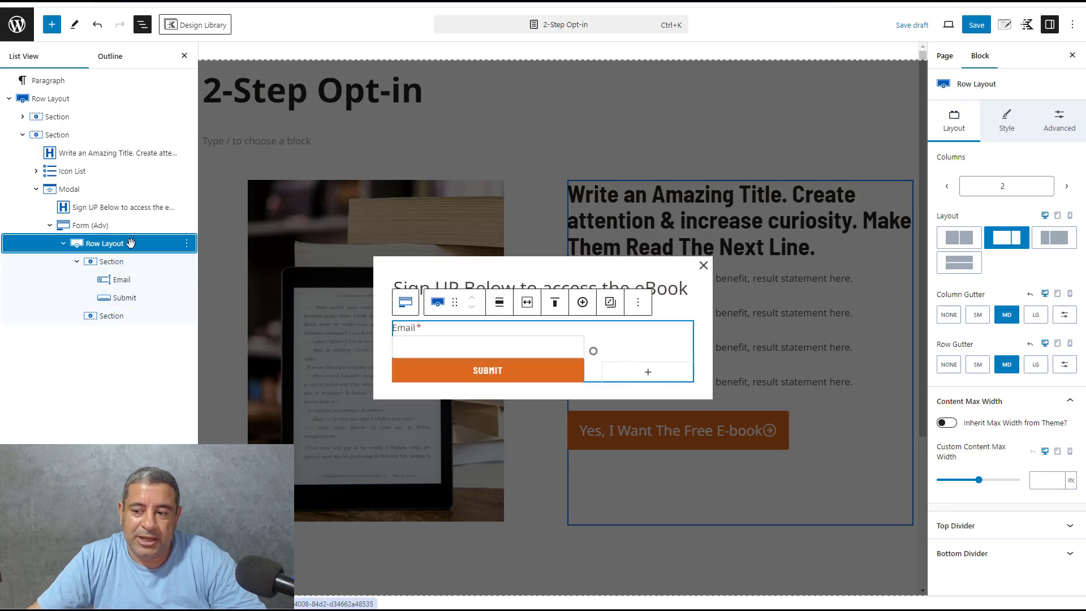
- Reduce the form's row layout to 1 column and set its section's vertical gap to MD
click(947, 189)
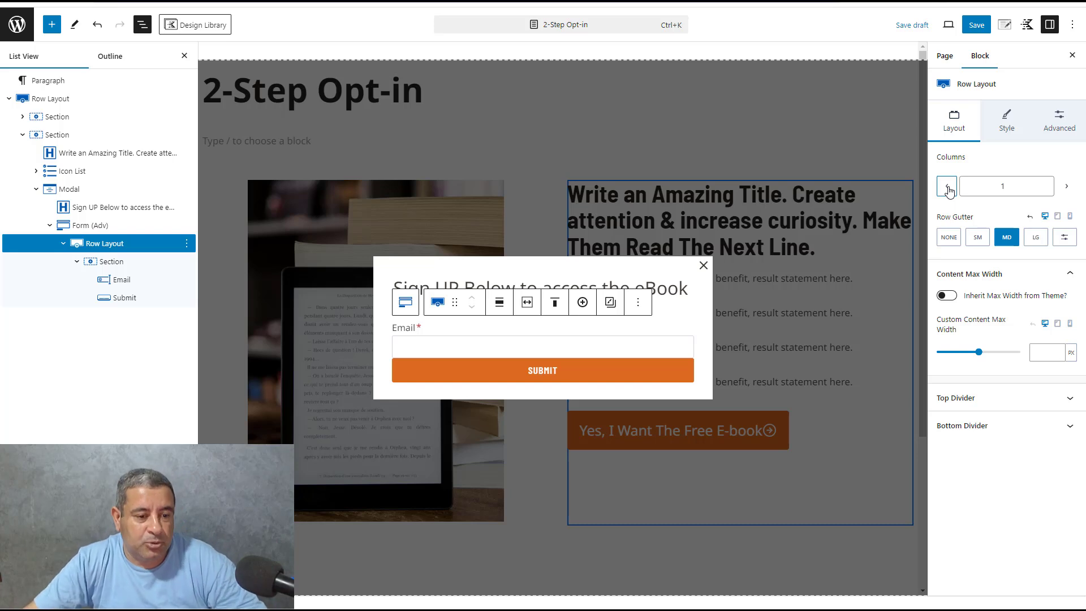
click(122, 261)
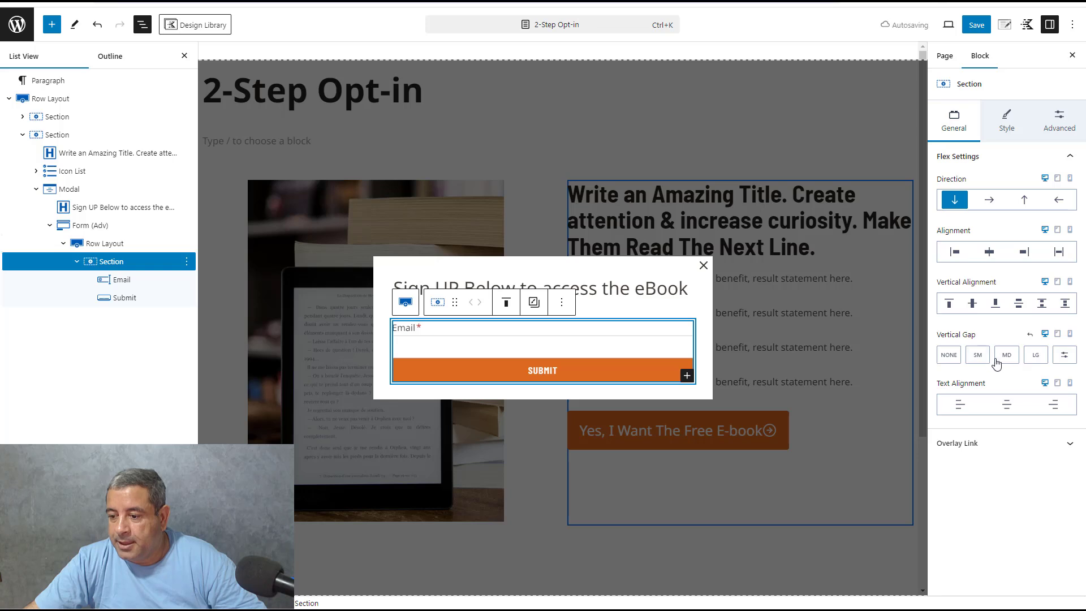
click(1005, 355)
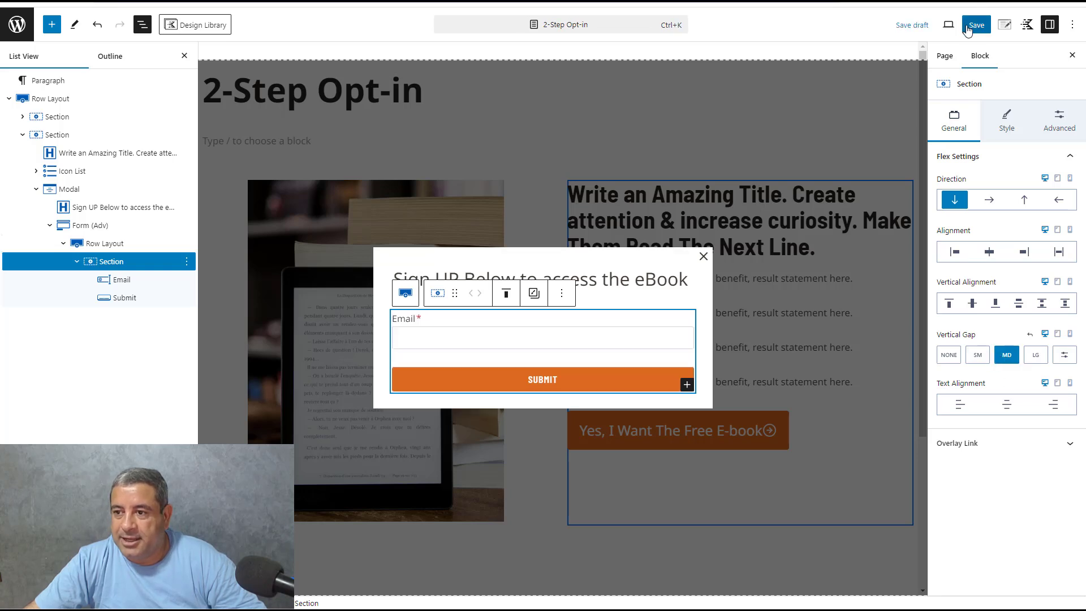
- Publish the page, and disable its page title, content vertical spacing, header and footer in the page settings
click(973, 26)
click(971, 26)
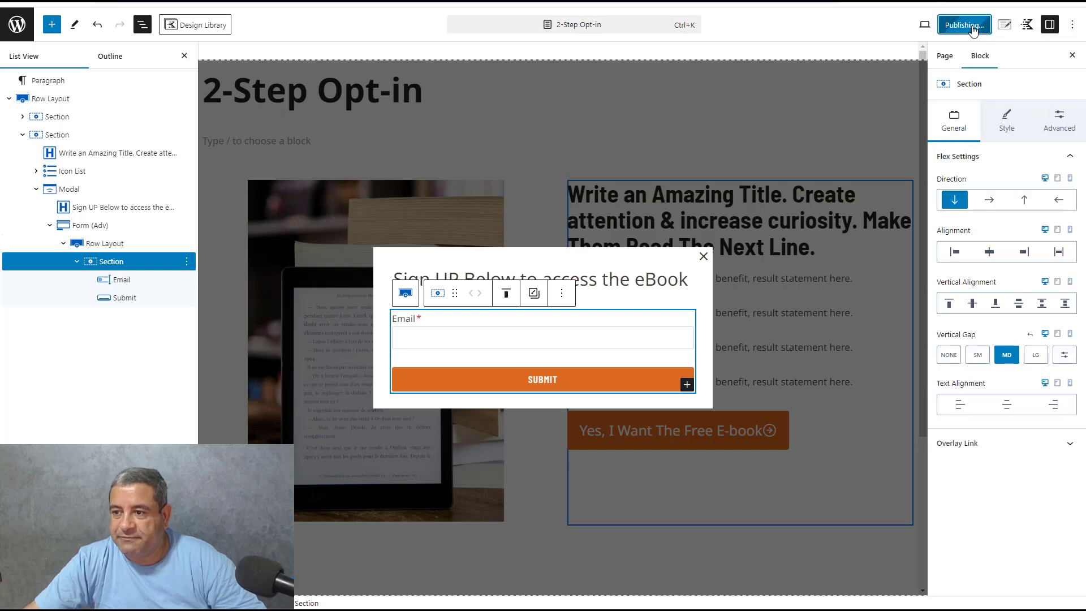
click(1005, 26)
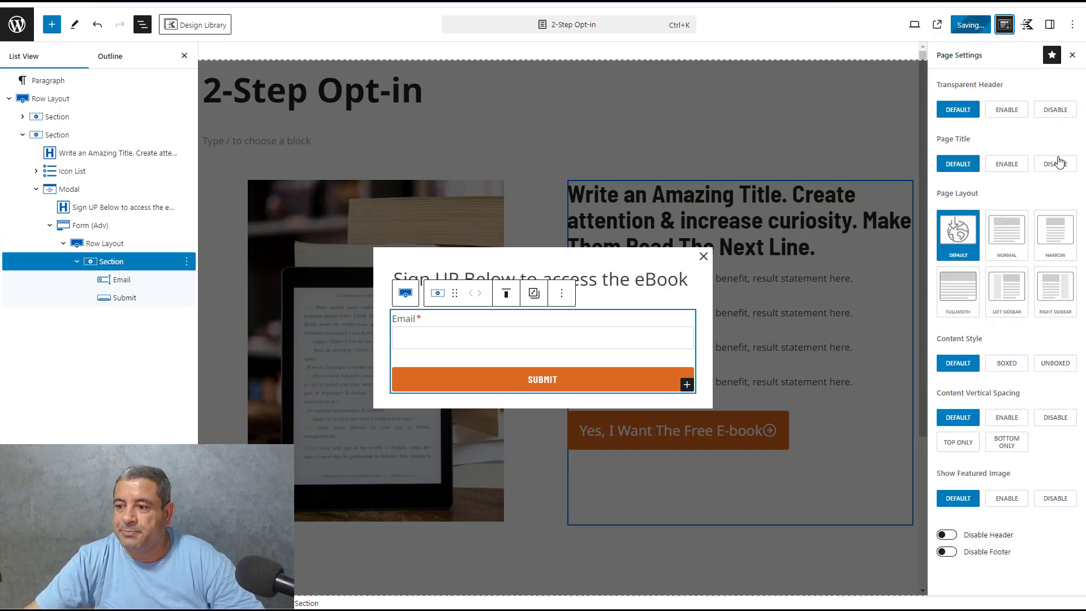
click(1061, 168)
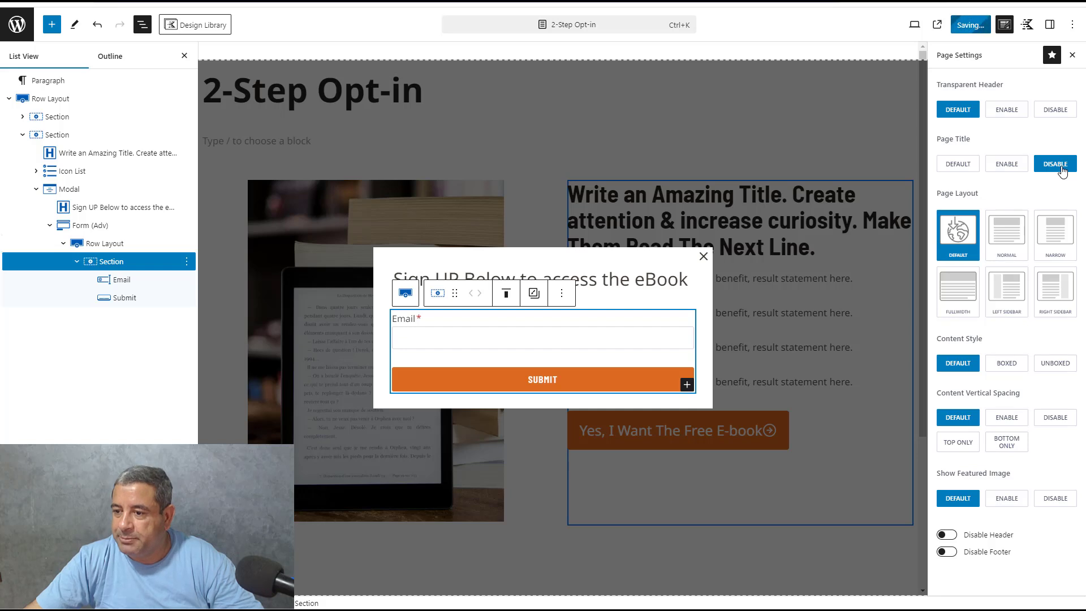
click(1062, 420)
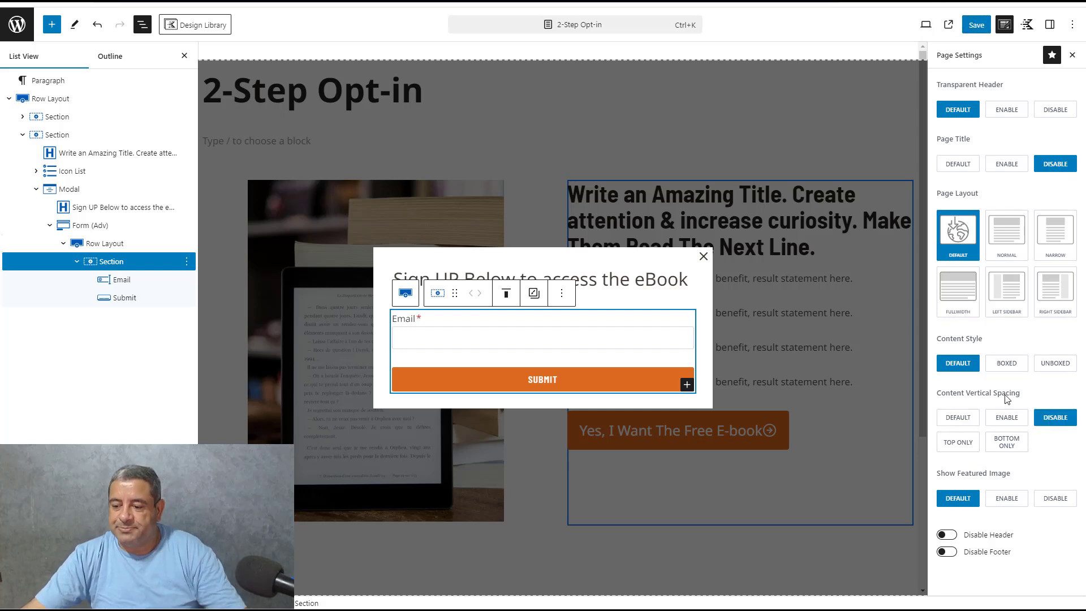
click(947, 534)
click(945, 552)
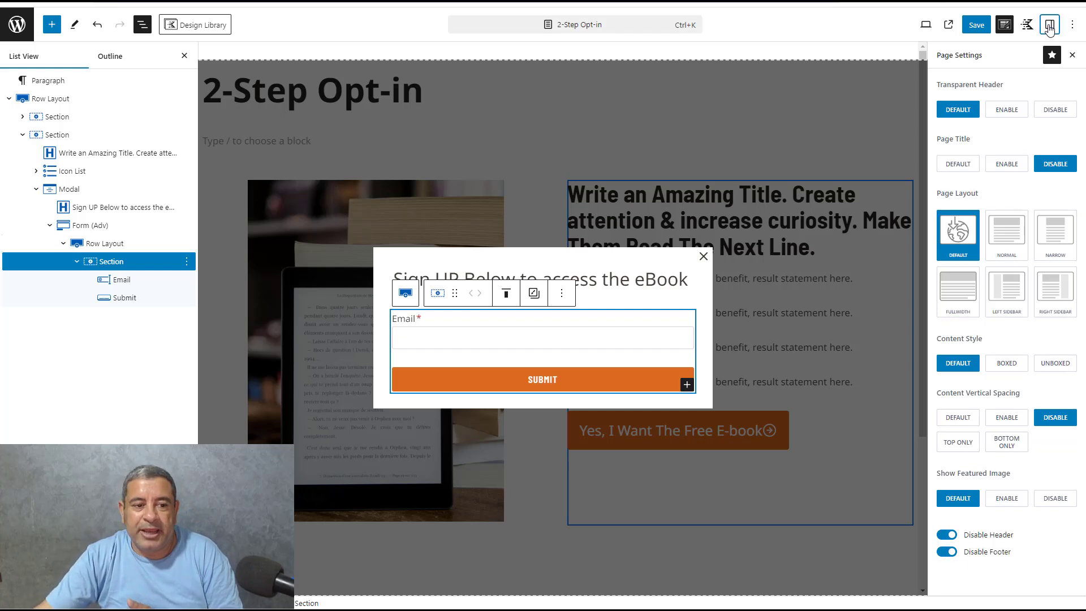
- Set the minimum height of the page's outer Row Layout block to 100 VH
click(1049, 27)
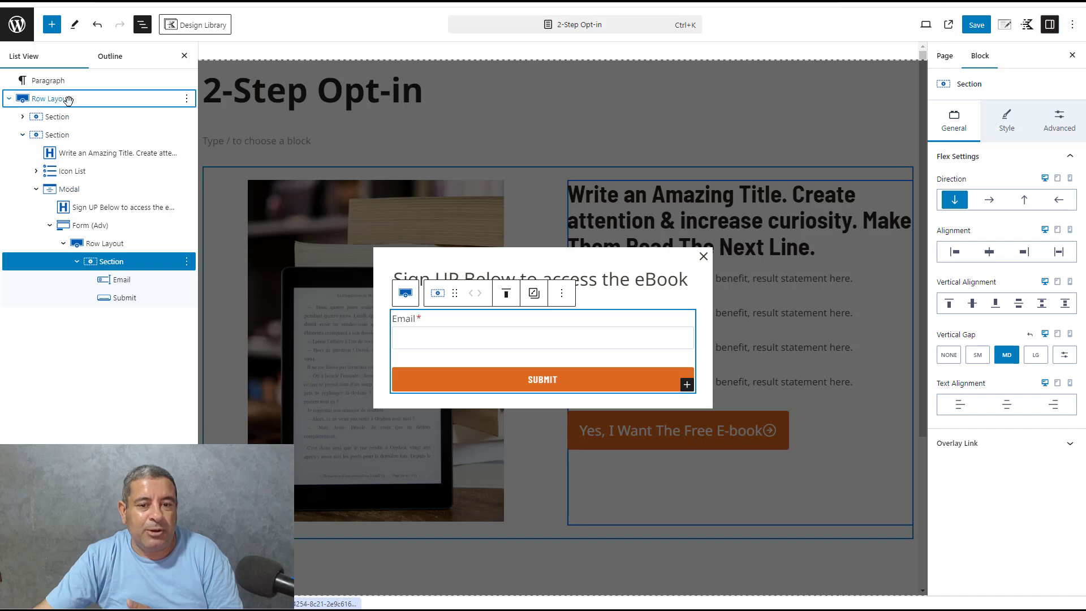
click(68, 100)
click(1062, 132)
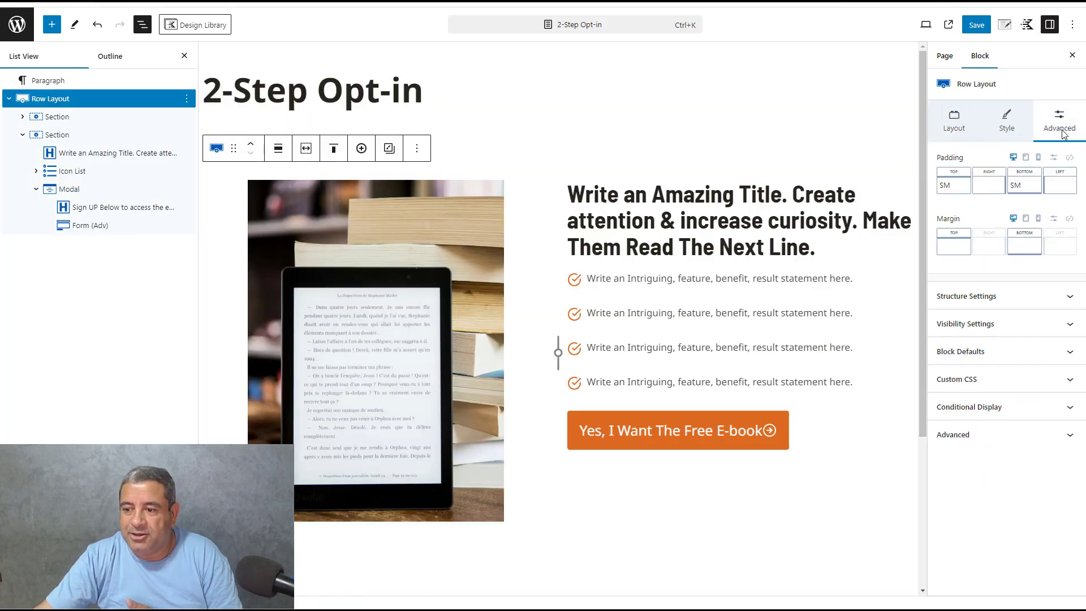
click(1058, 297)
click(1035, 390)
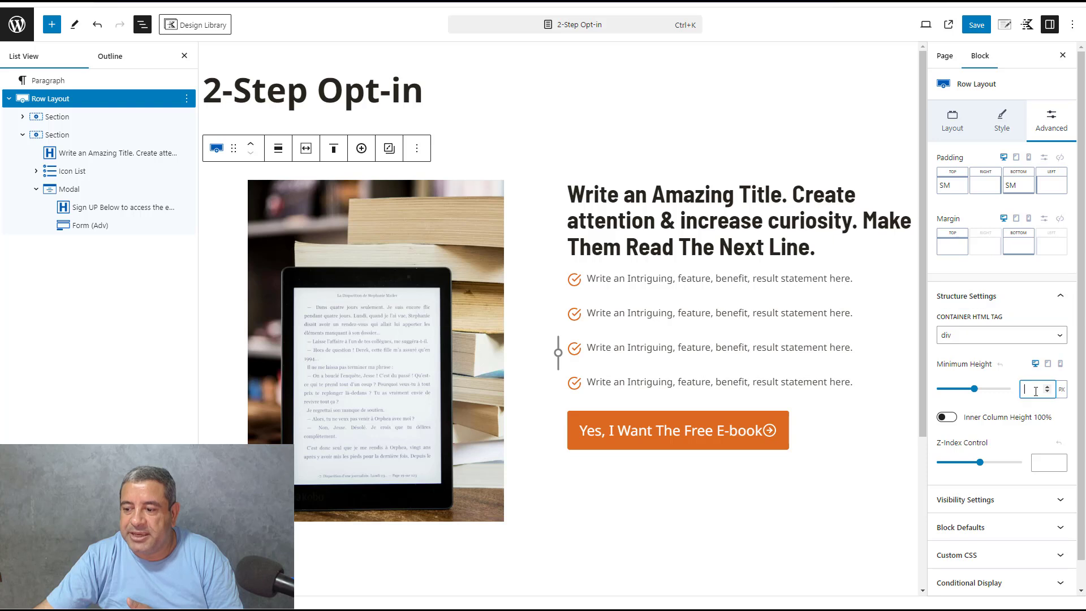
text(100)
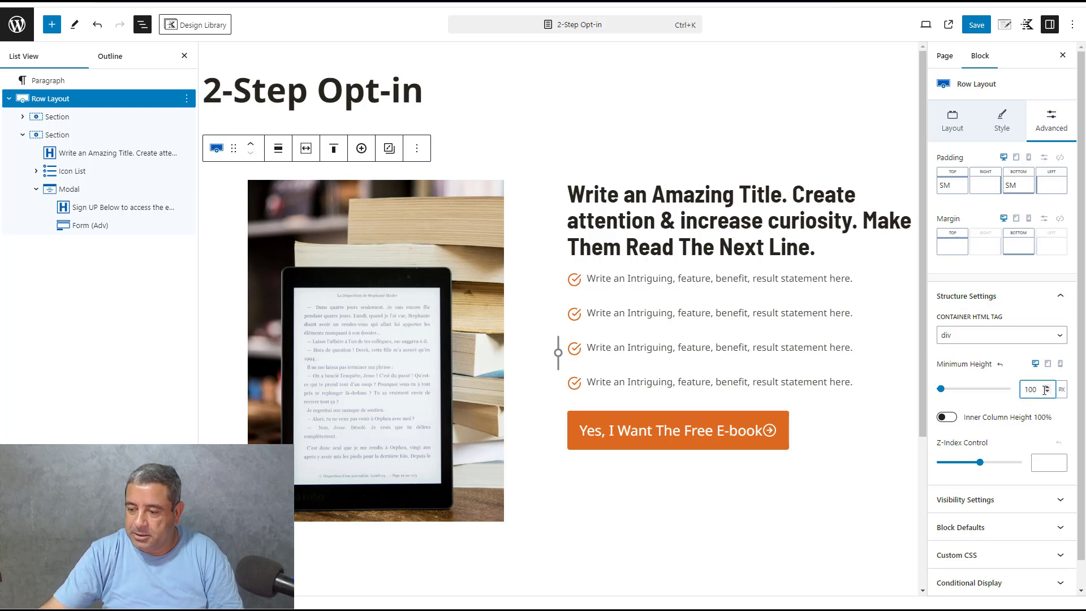
click(1060, 389)
click(1066, 439)
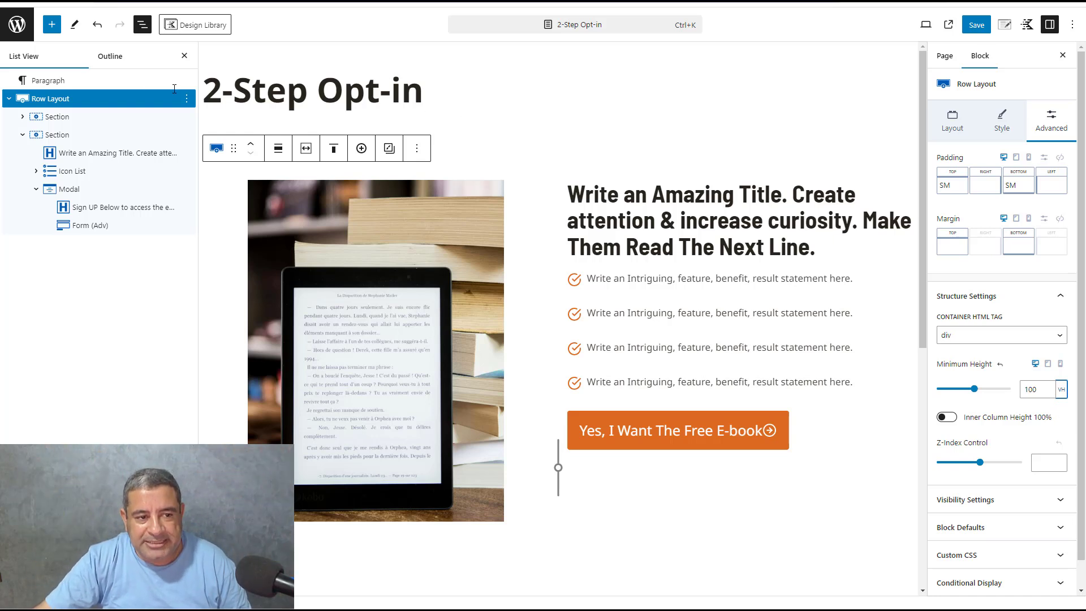
- Delete the empty Paragraph block above the page's outer Row Layout
click(89, 83)
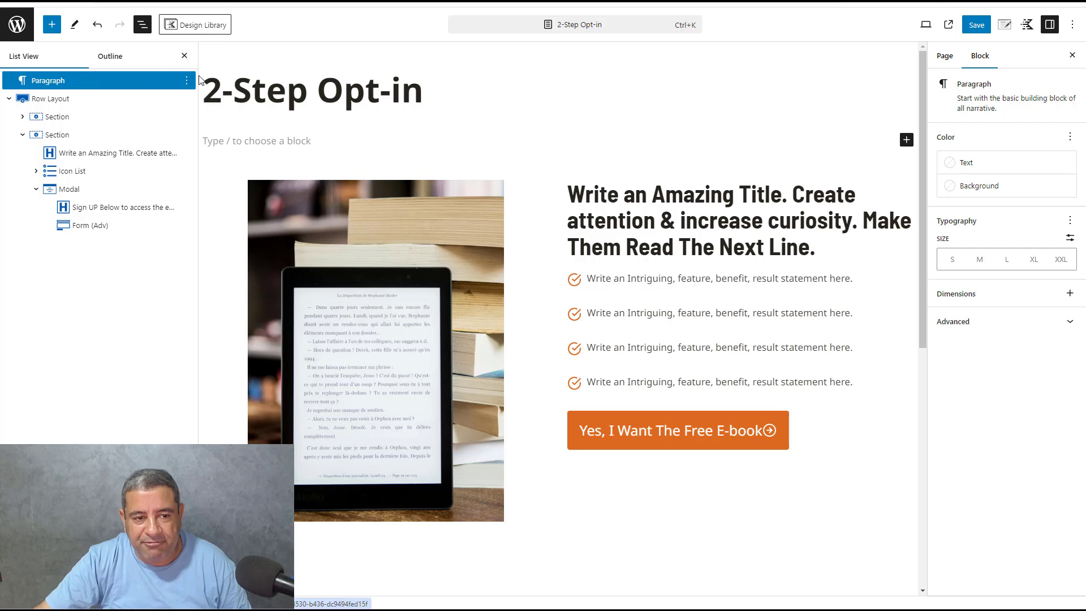
click(186, 81)
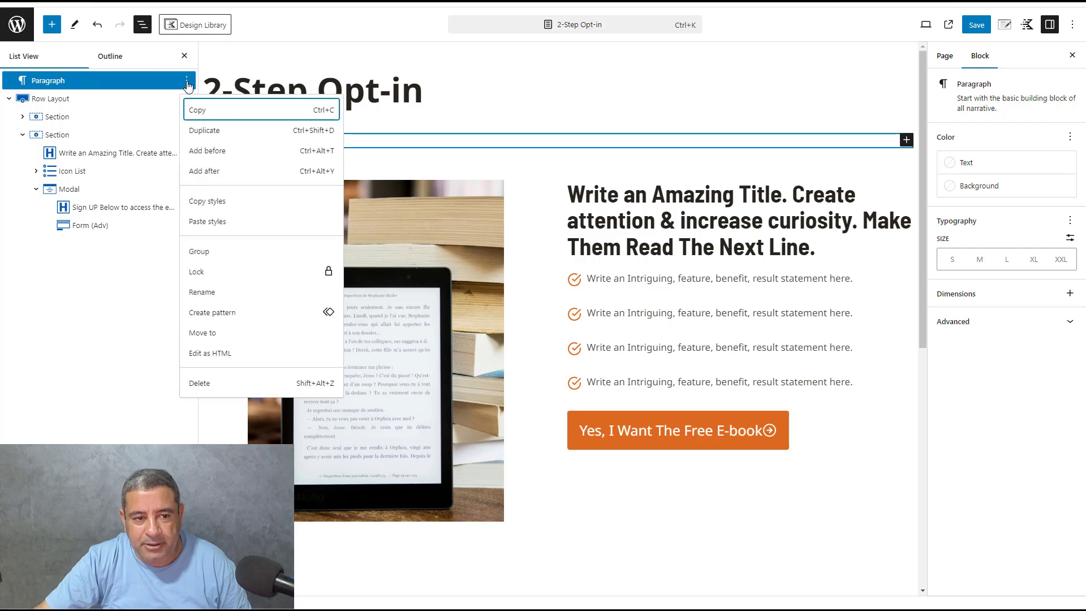
click(219, 382)
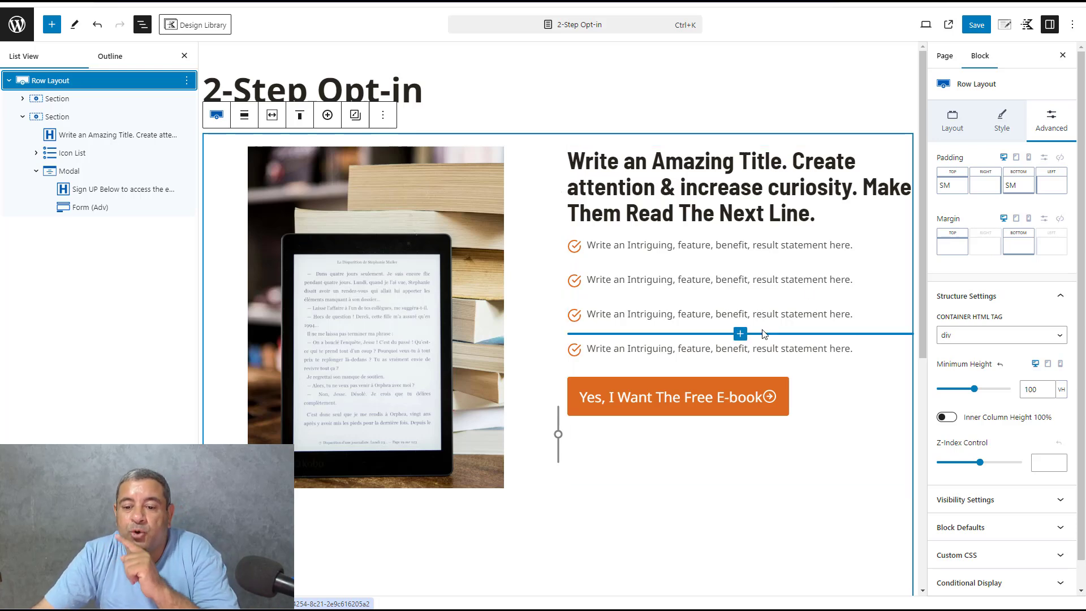
- Show the modal content and remove the Database Entry and Email submit actions from its form
click(652, 383)
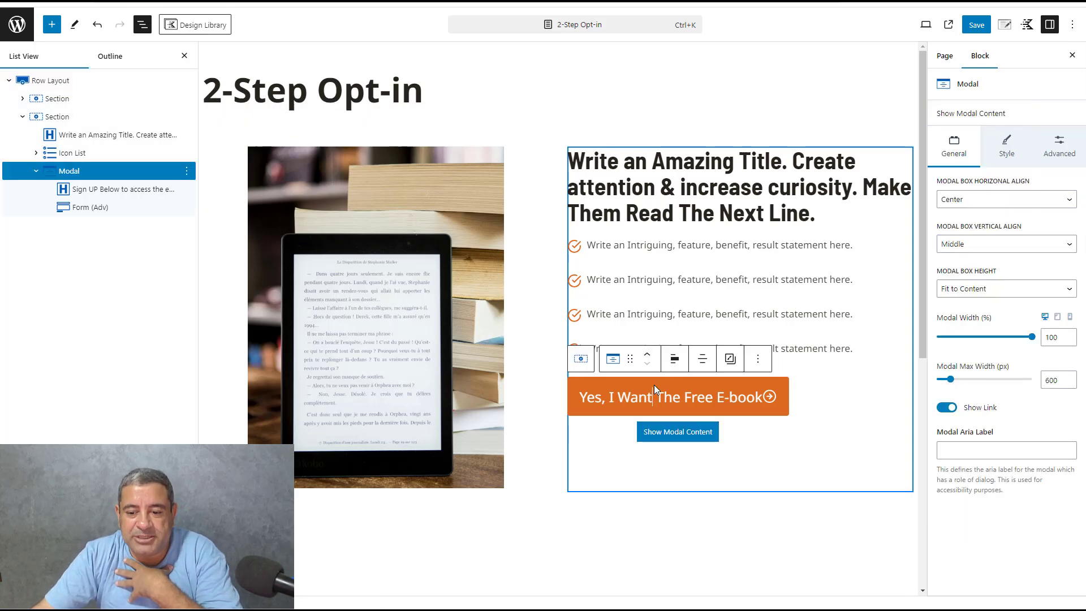
click(661, 437)
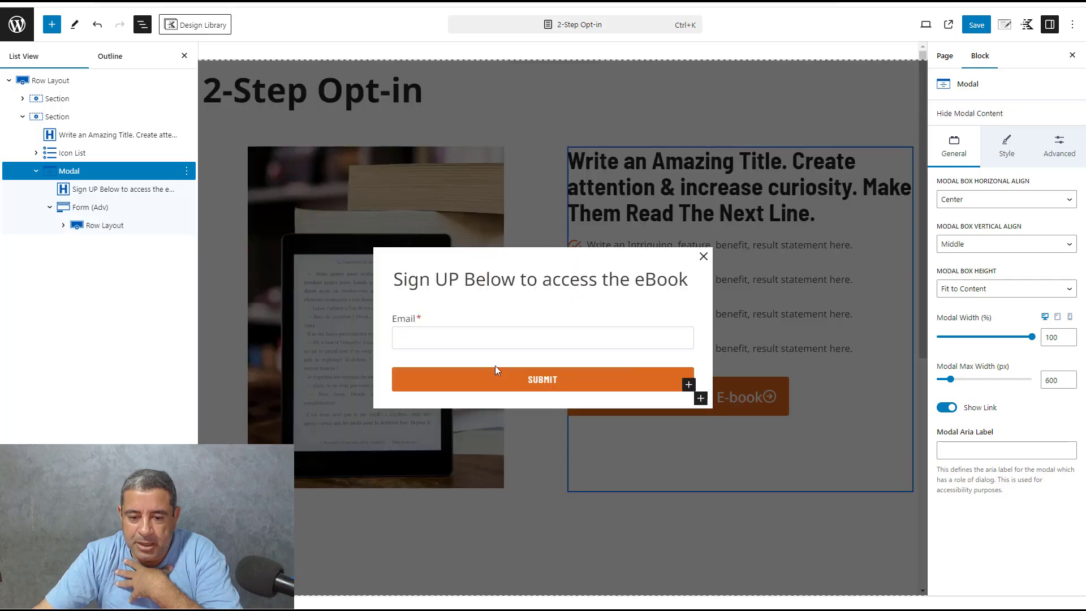
click(488, 324)
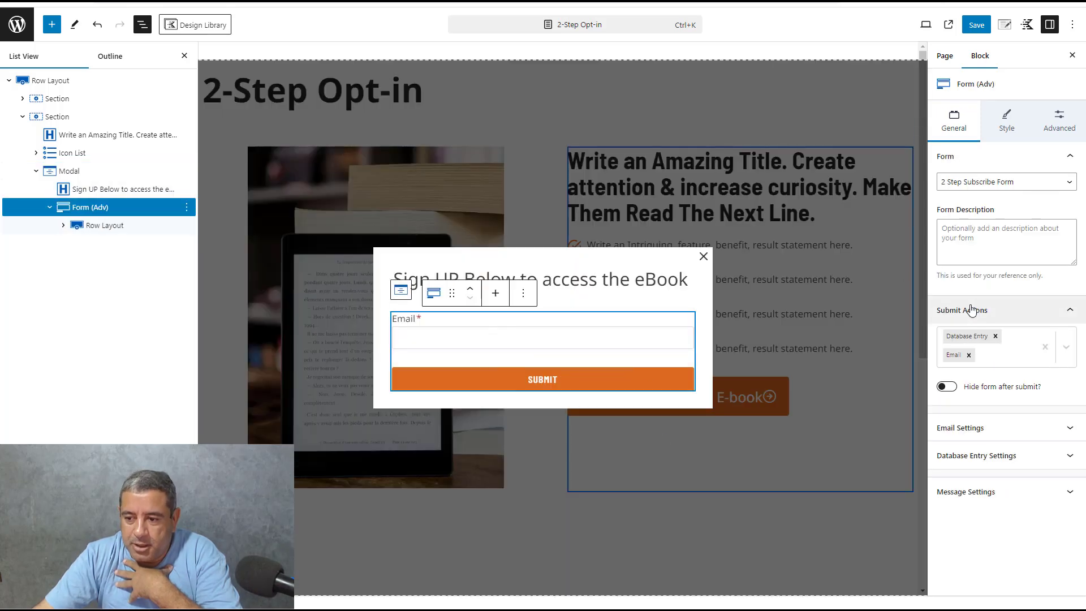
click(995, 336)
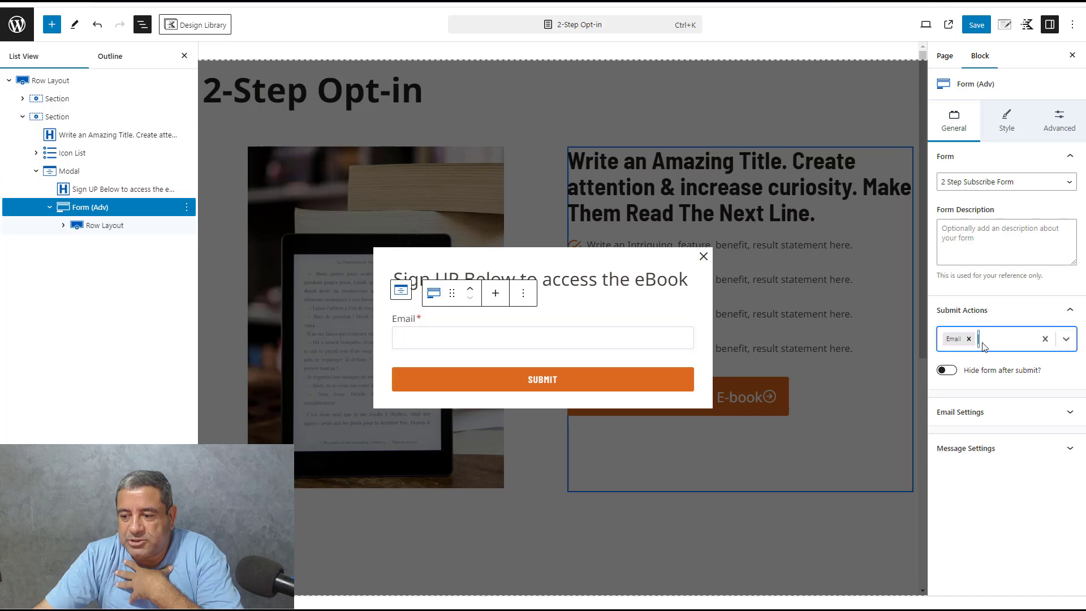
click(970, 340)
- Add FluentCRM and Redirect as the subscribe form's submit actions
click(1066, 345)
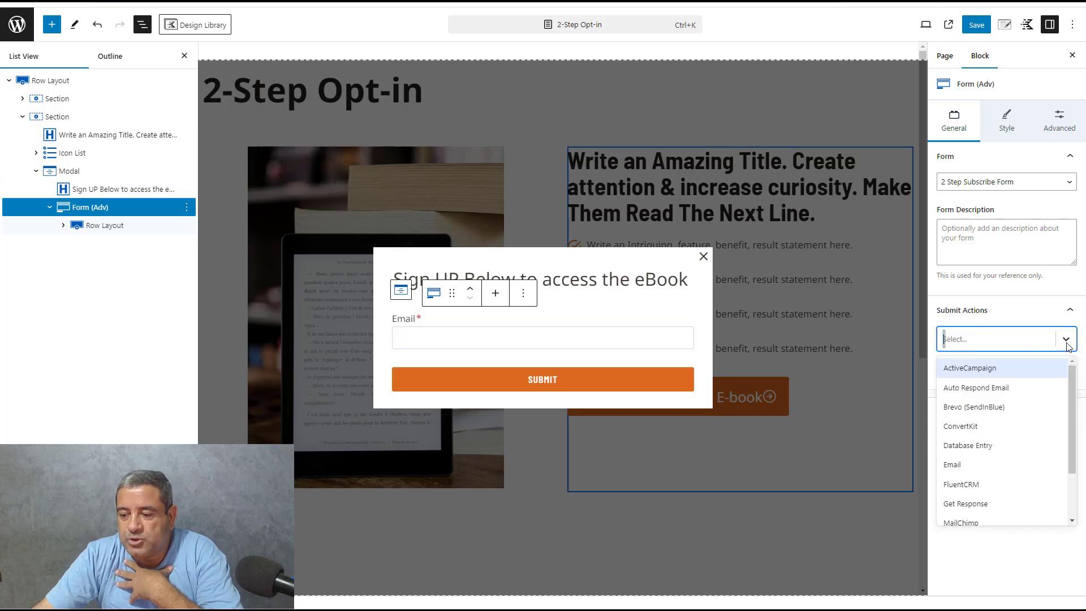
scroll(1021, 432, down, 1)
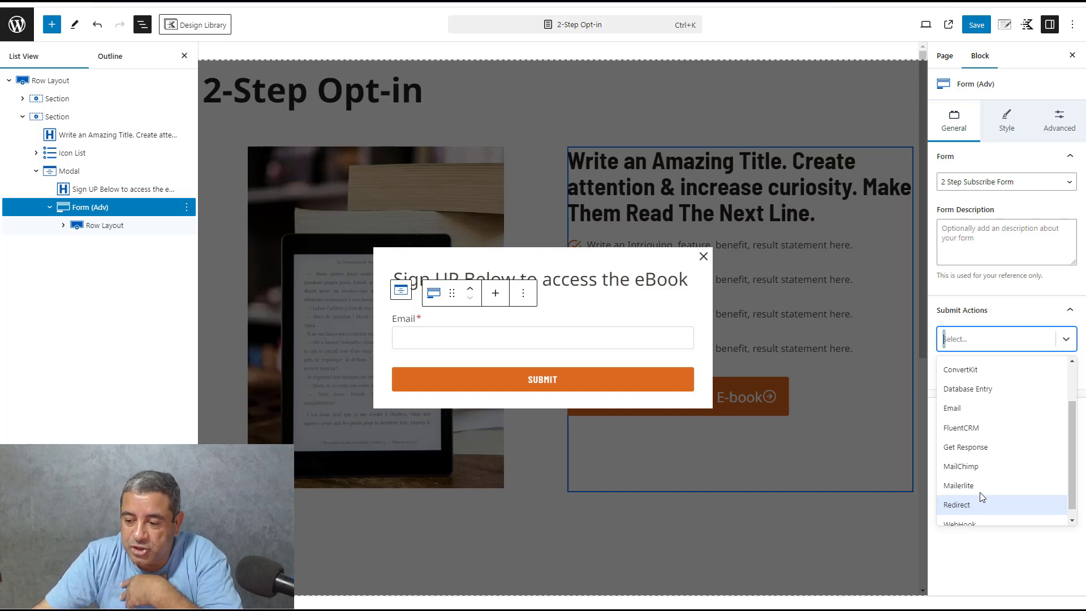
click(972, 429)
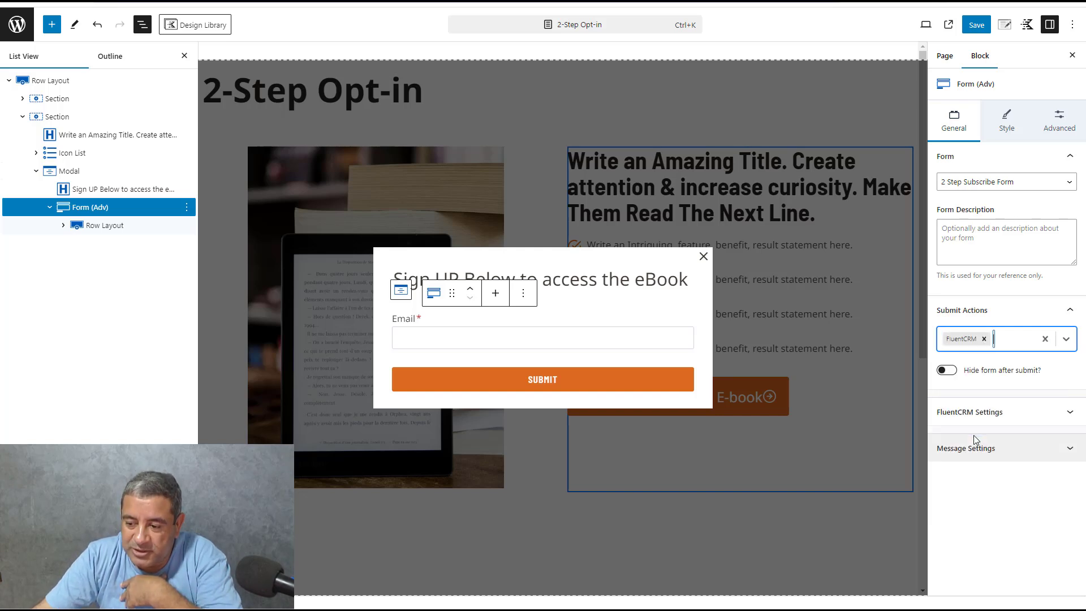
click(1004, 346)
scroll(1002, 498, down, 1)
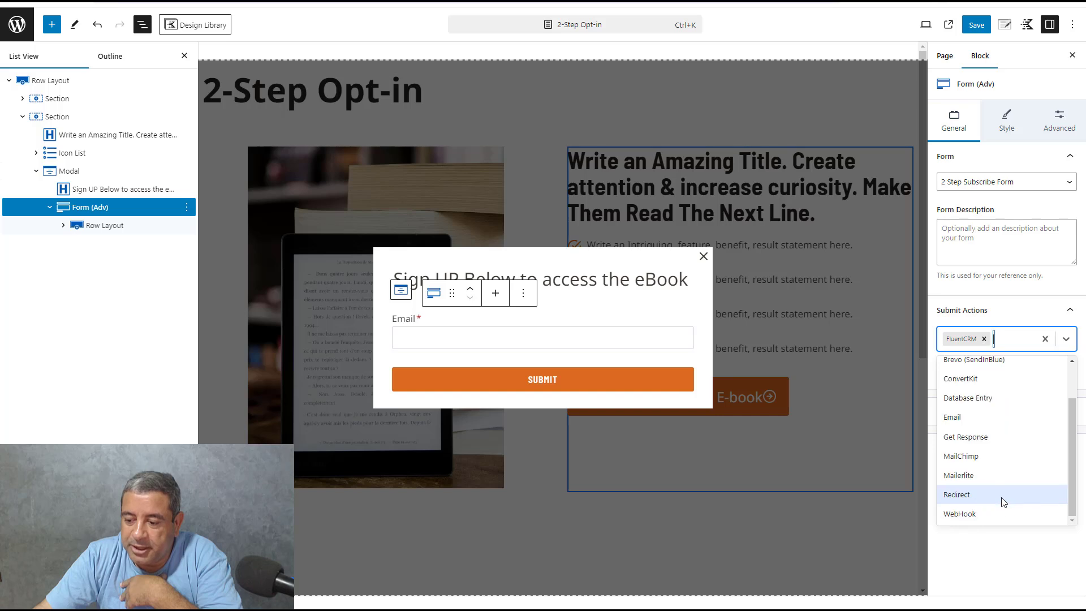
click(1000, 500)
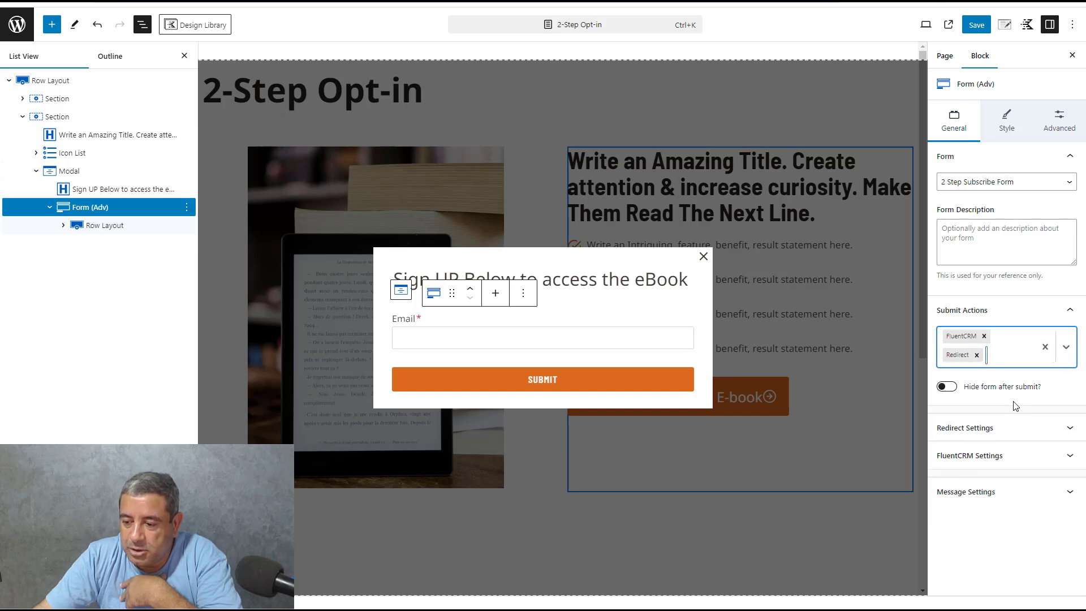
- Set the subscribe form to redirect to the Thank You page after submission
click(1012, 432)
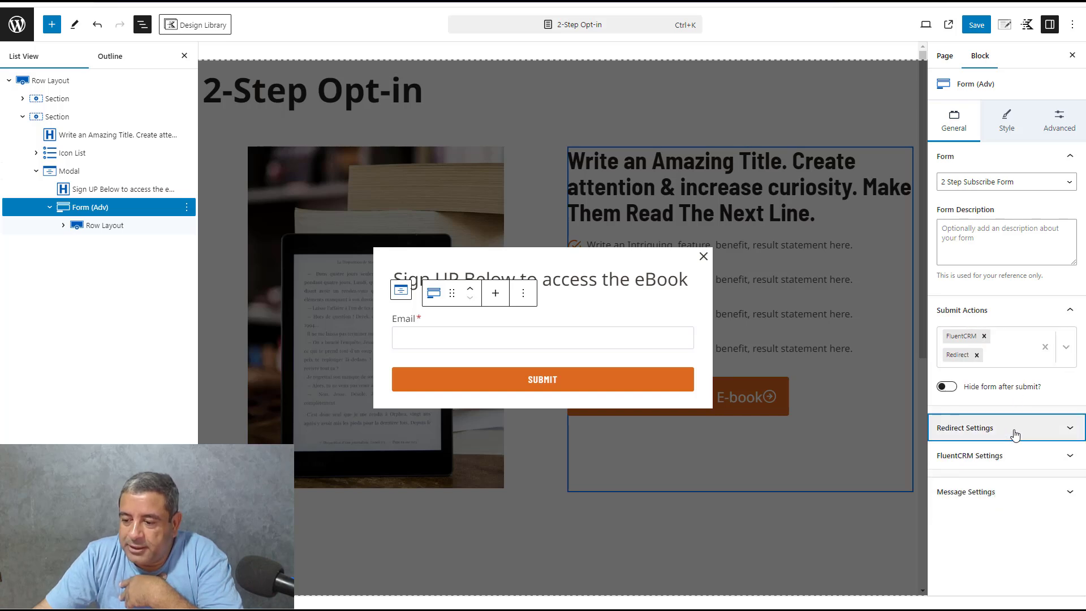
click(1012, 467)
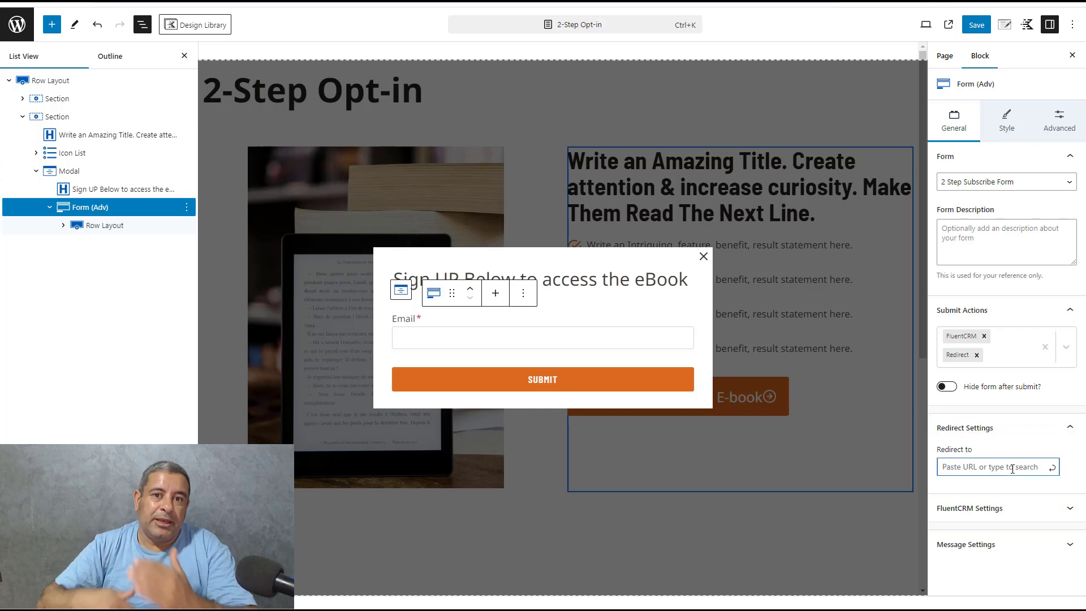
text(thank)
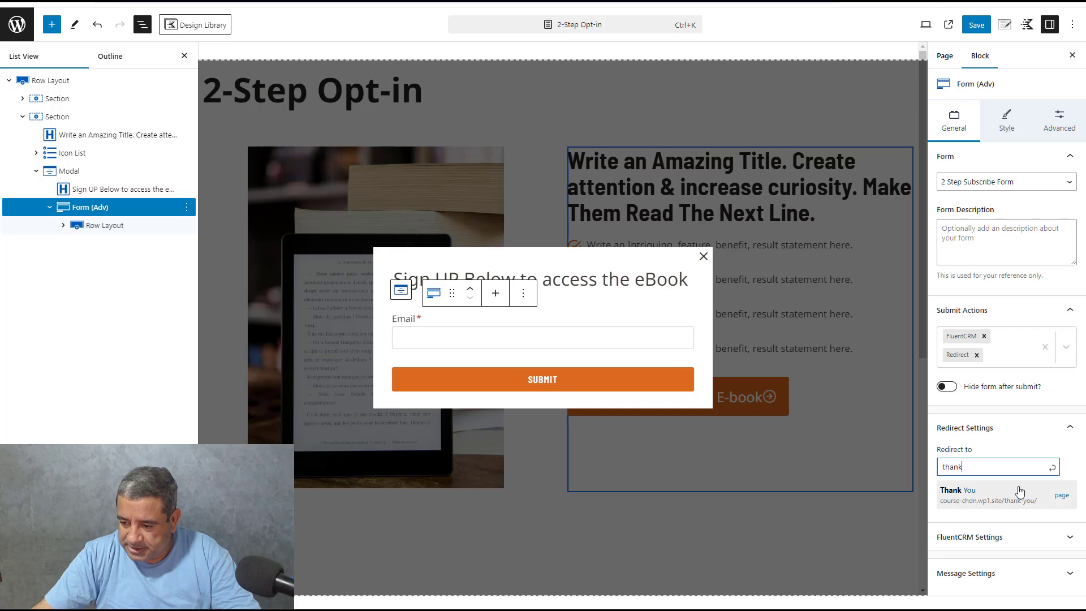
click(1018, 491)
- Configure the form's FluentCRM settings with the Leads list, the Template Download tag, and the form's Email field mapped to Email
click(1029, 507)
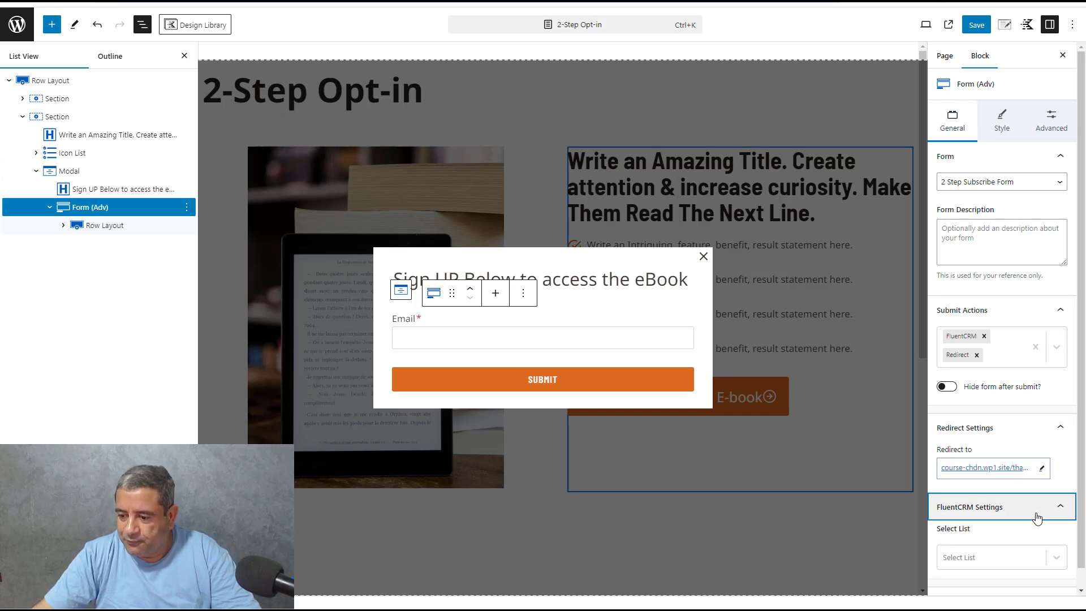
scroll(1037, 518, down, 1)
click(1056, 539)
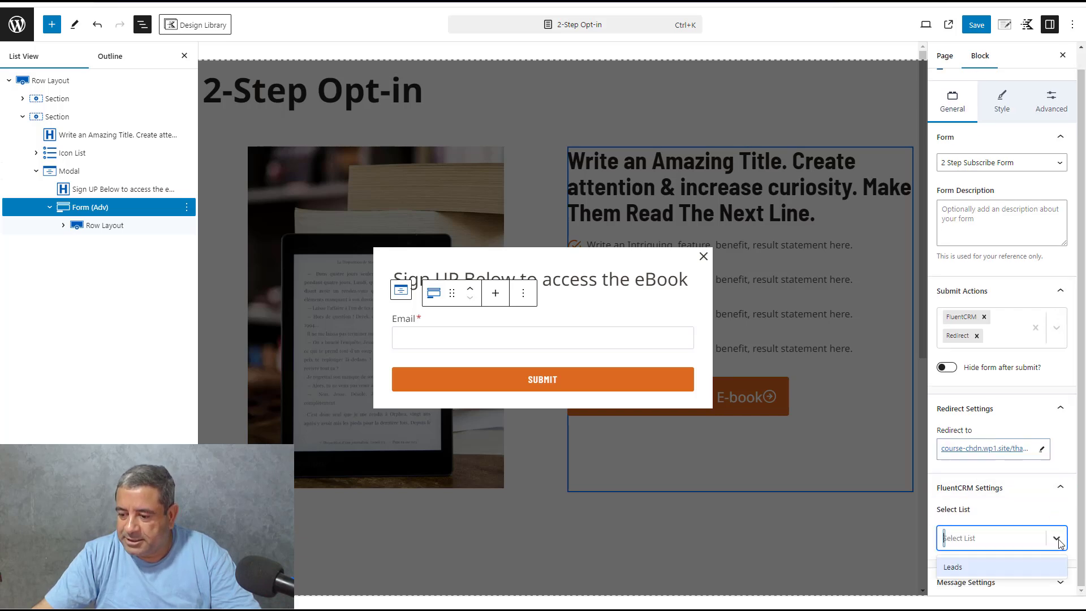
click(1002, 572)
scroll(1022, 508, down, 2)
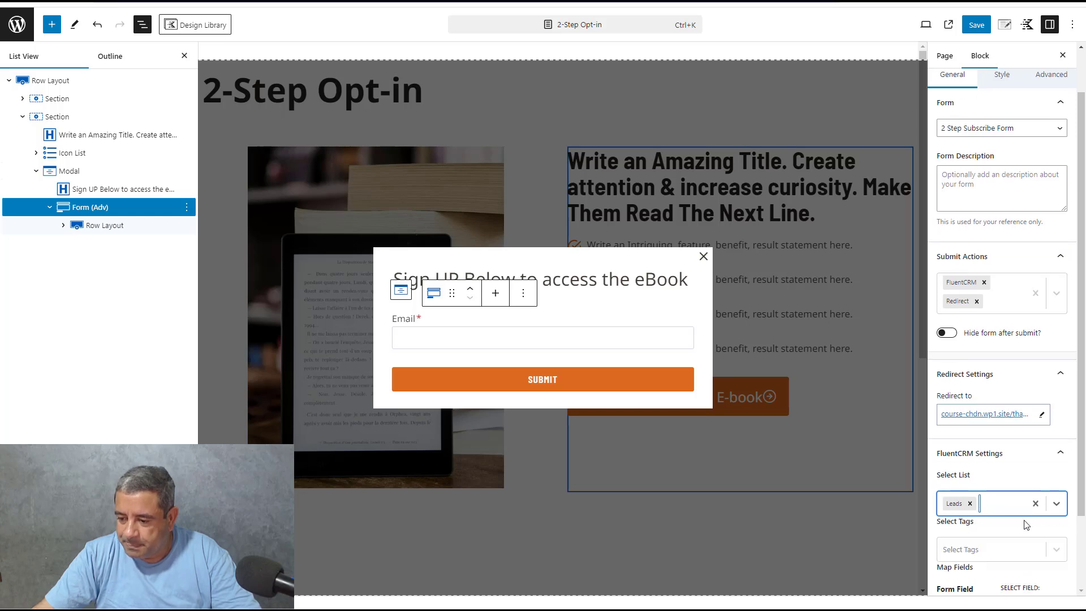
click(1066, 554)
click(1005, 575)
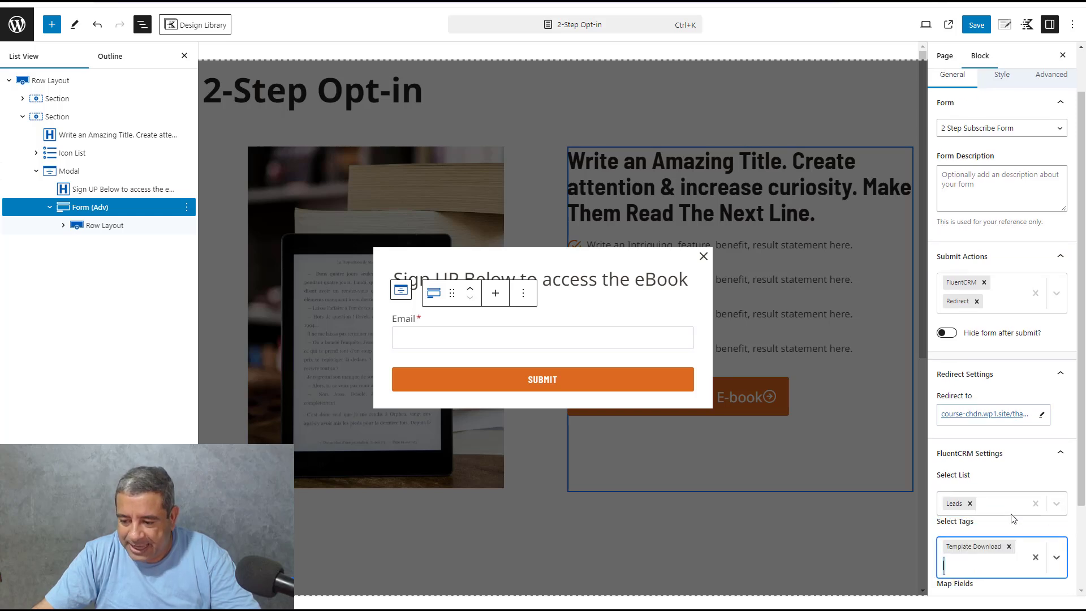
scroll(1011, 518, down, 5)
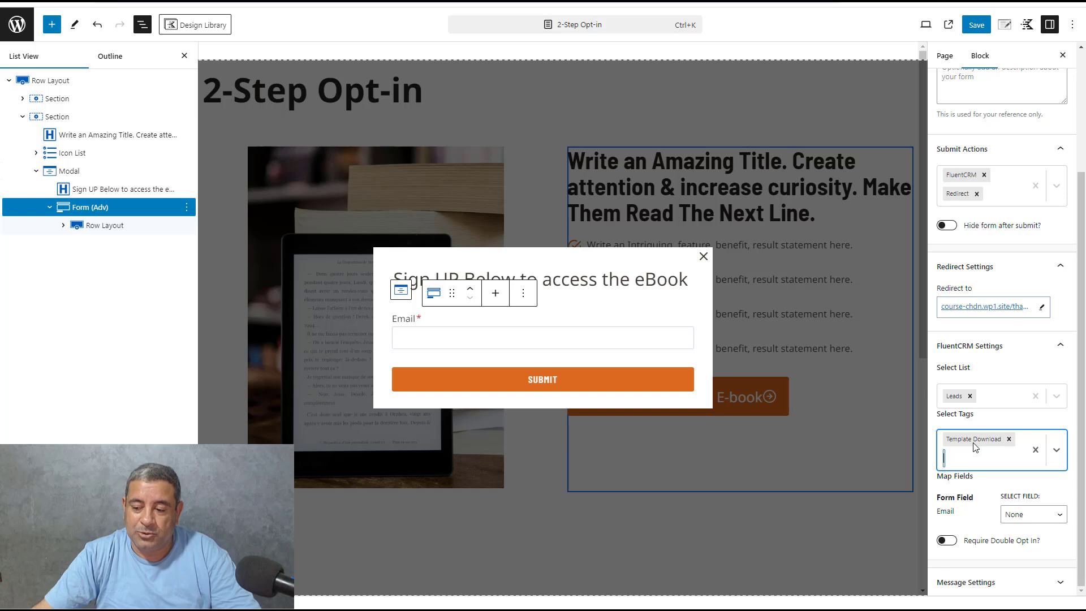
click(1032, 515)
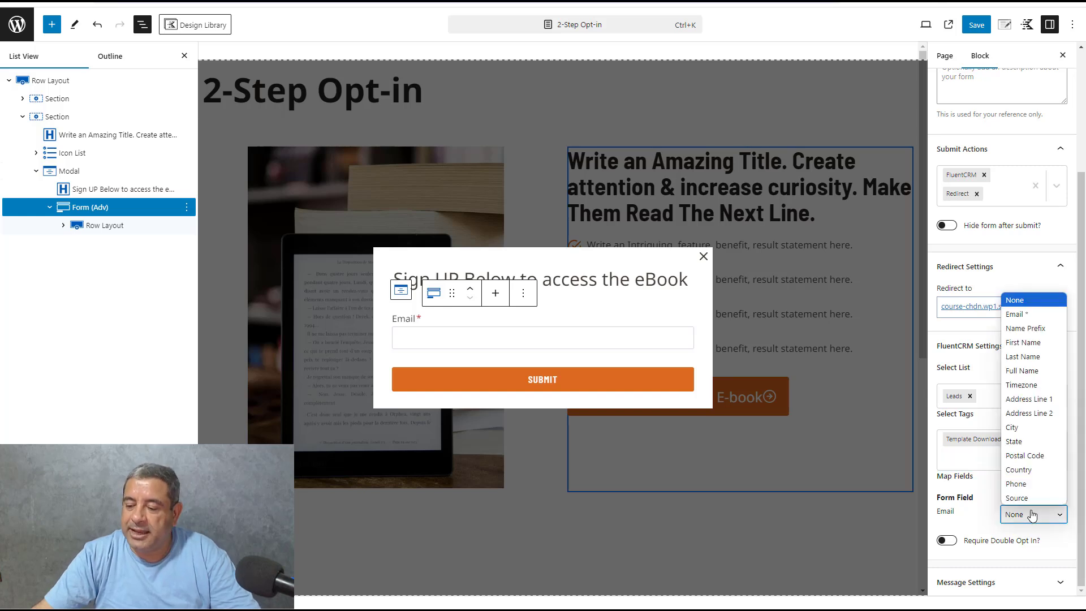
click(1016, 314)
- Save the changes to the 2-Step Opt-in page and the 2 Step Subscribe Form, and view the published page
click(976, 25)
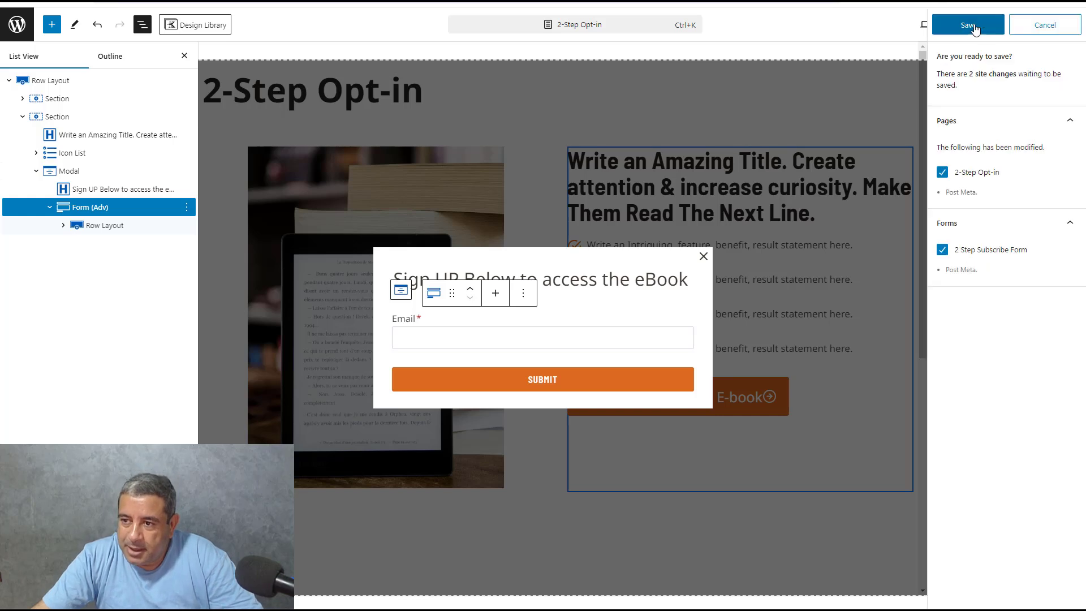
click(973, 26)
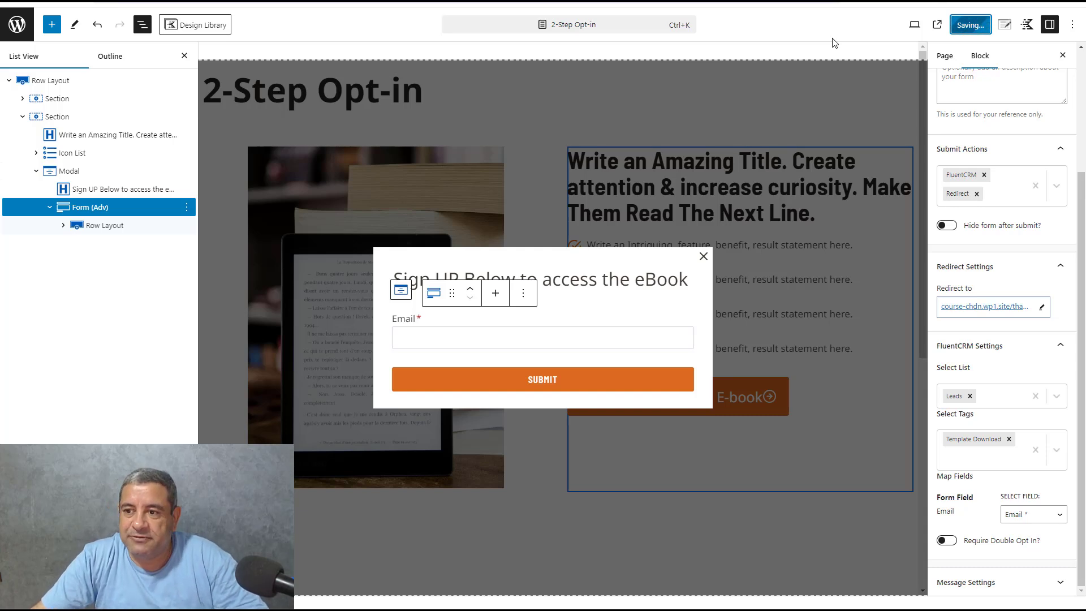
click(935, 32)
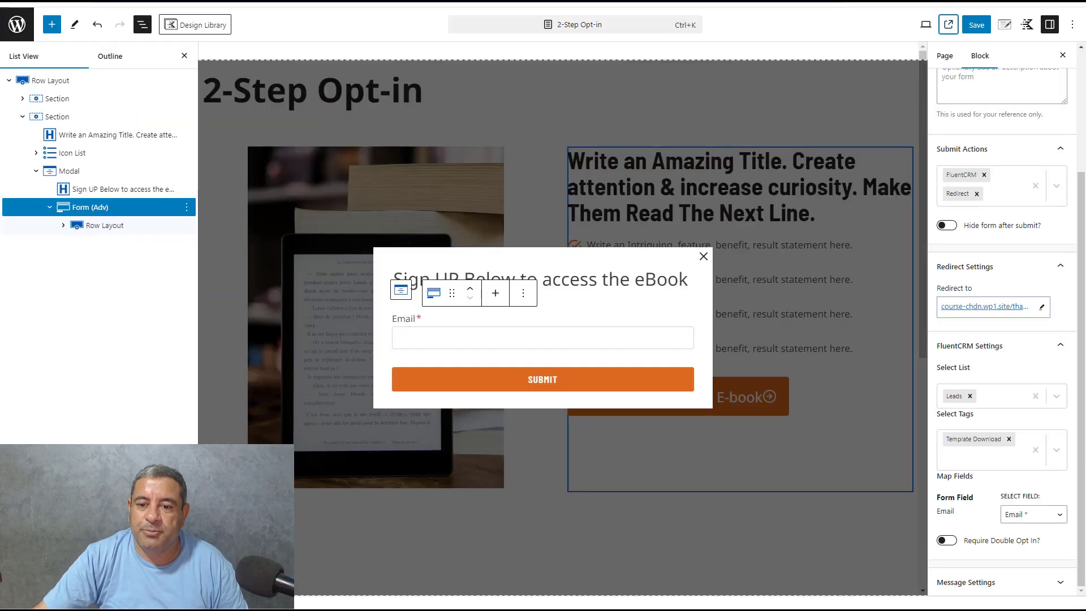
- Make the page's outer Row Layout inherit its content max width from the theme
click(52, 81)
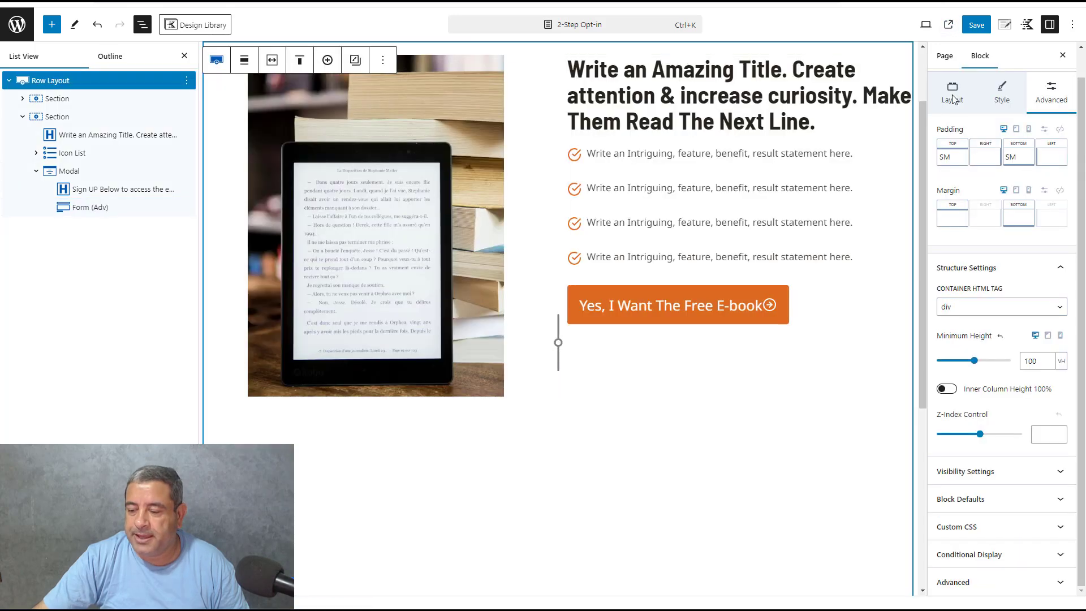
click(953, 96)
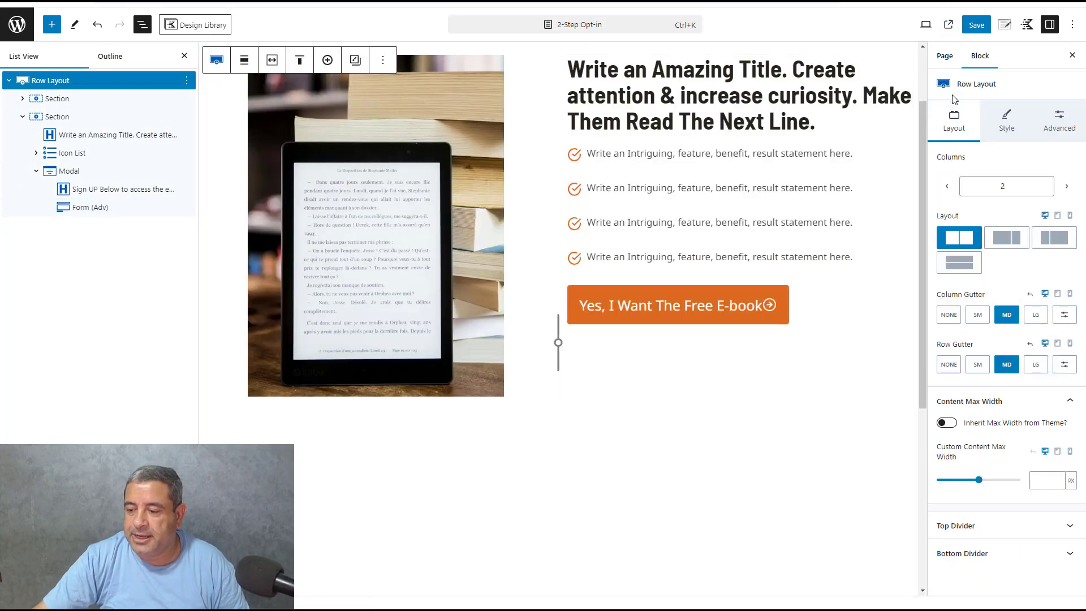
click(948, 425)
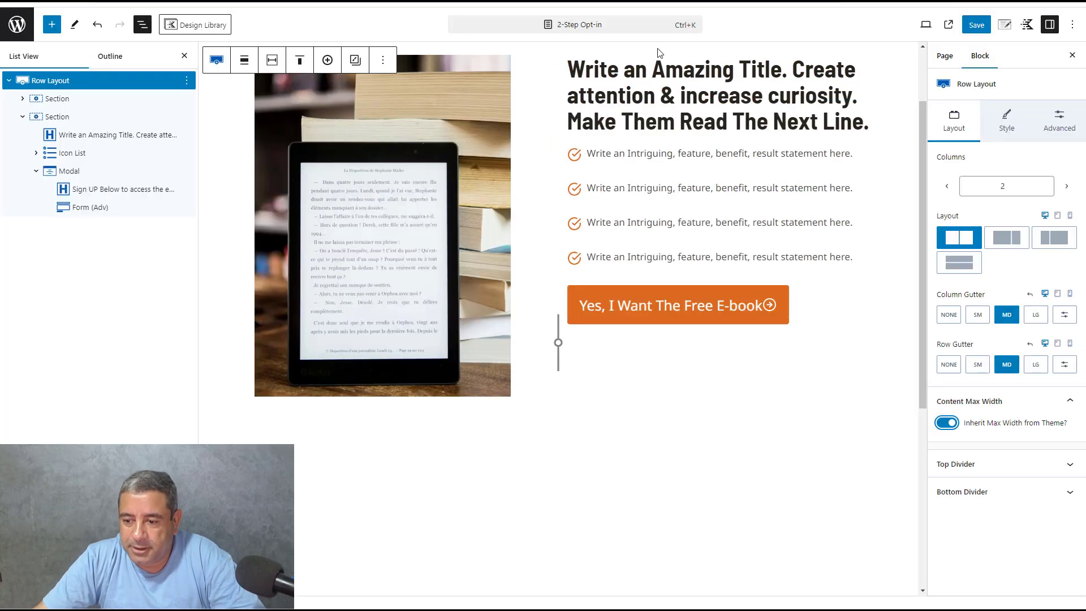
- Reset the overlay background color of the e-book Modal block
click(760, 293)
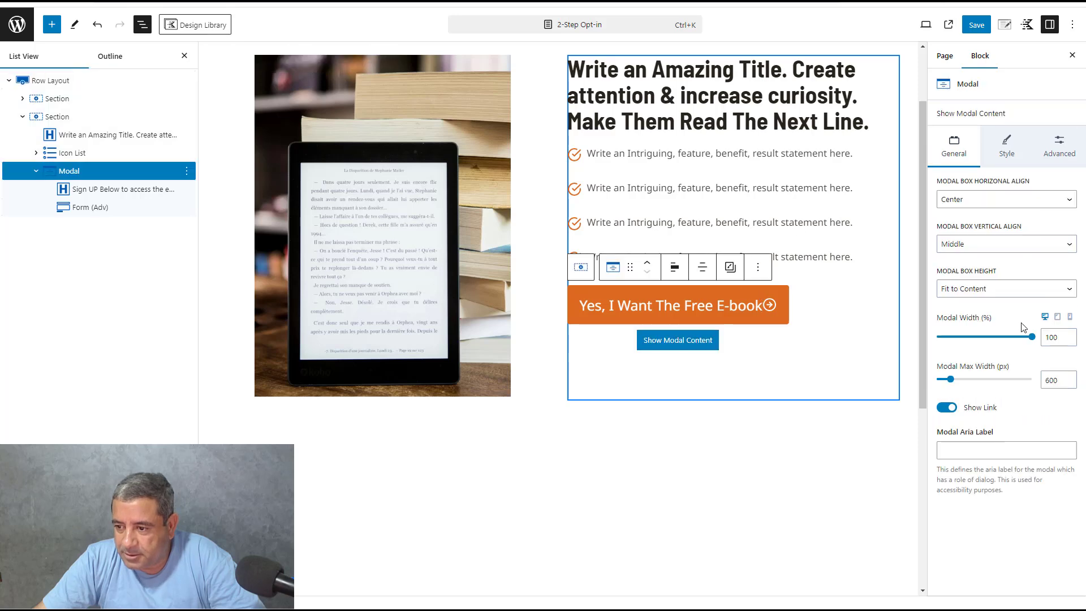
click(1006, 148)
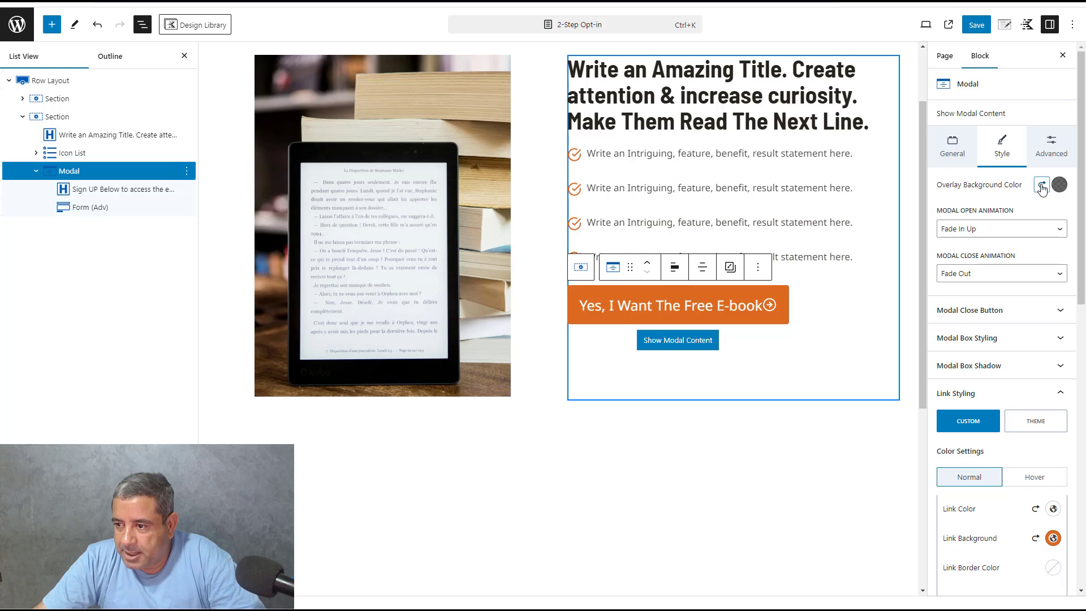
click(1041, 185)
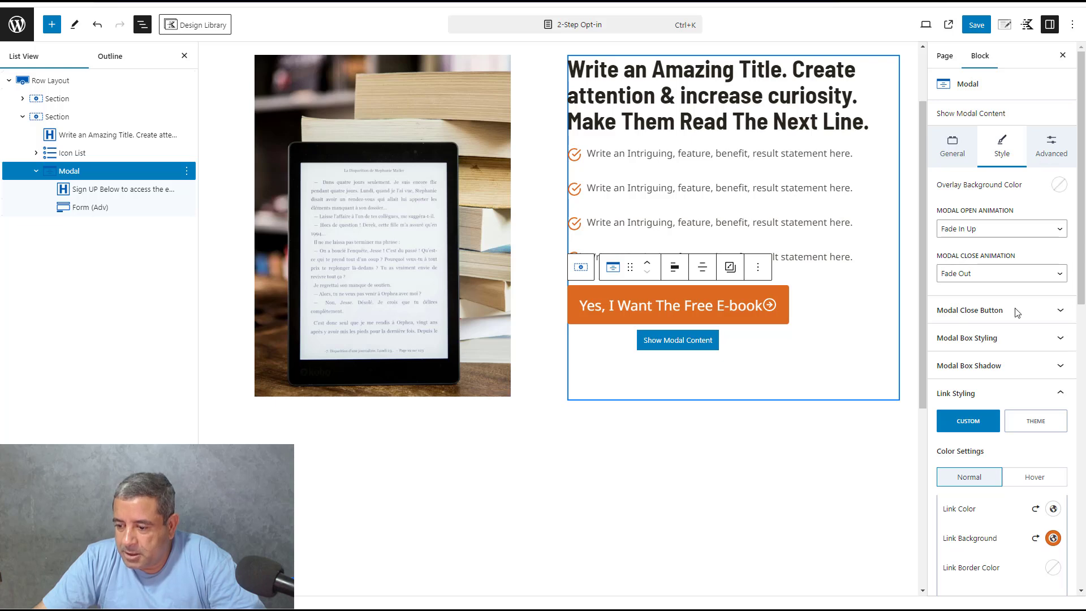
- Check the modal link's hover colors, border, icon and typography settings, and save the page
click(1025, 481)
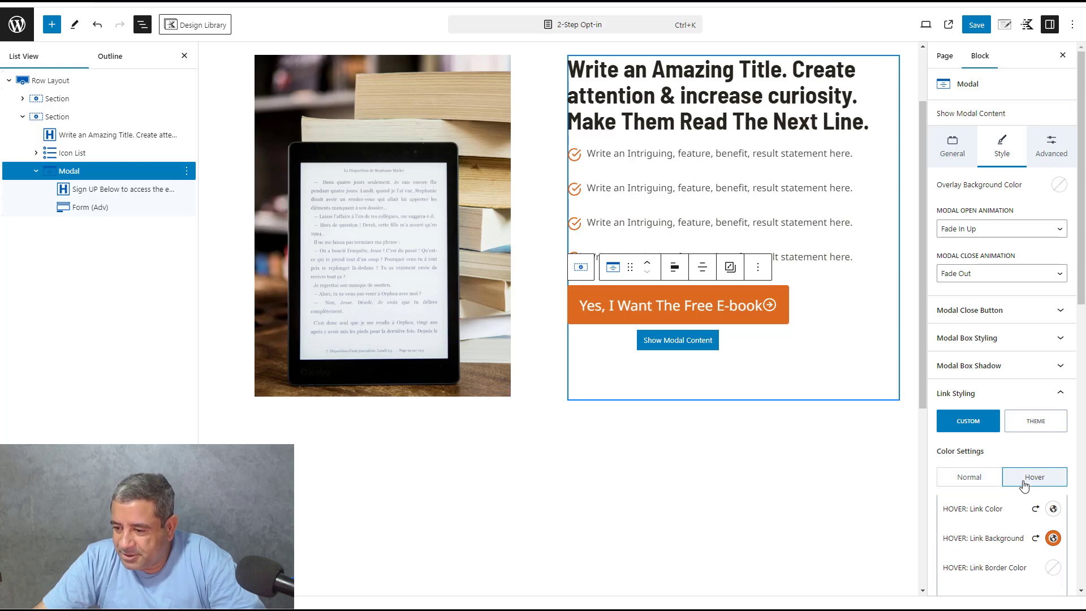
scroll(1023, 469, down, 3)
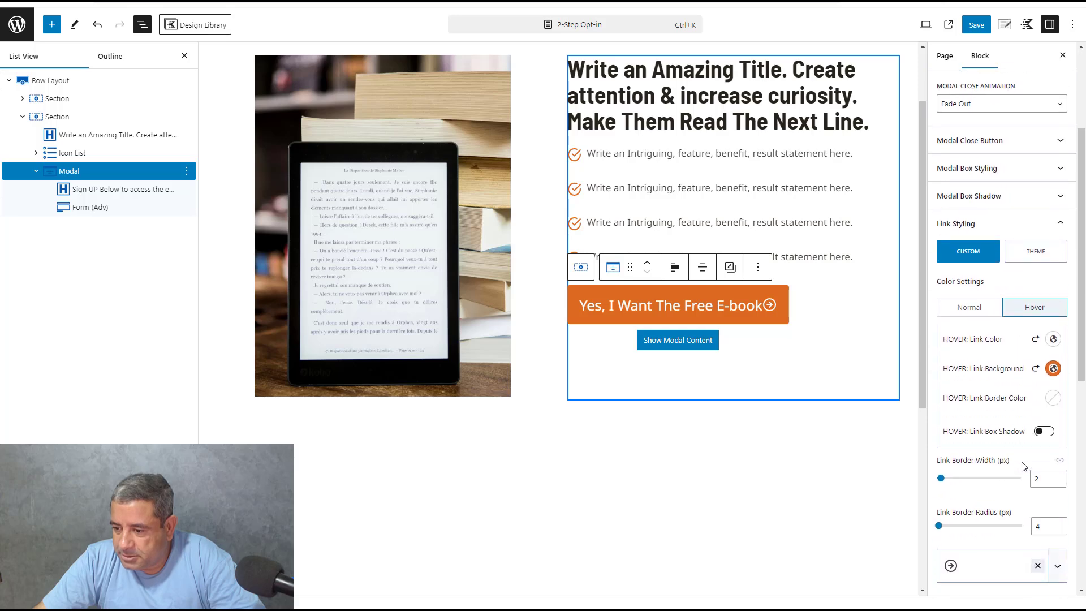
scroll(1023, 464, down, 4)
scroll(1023, 465, down, 2)
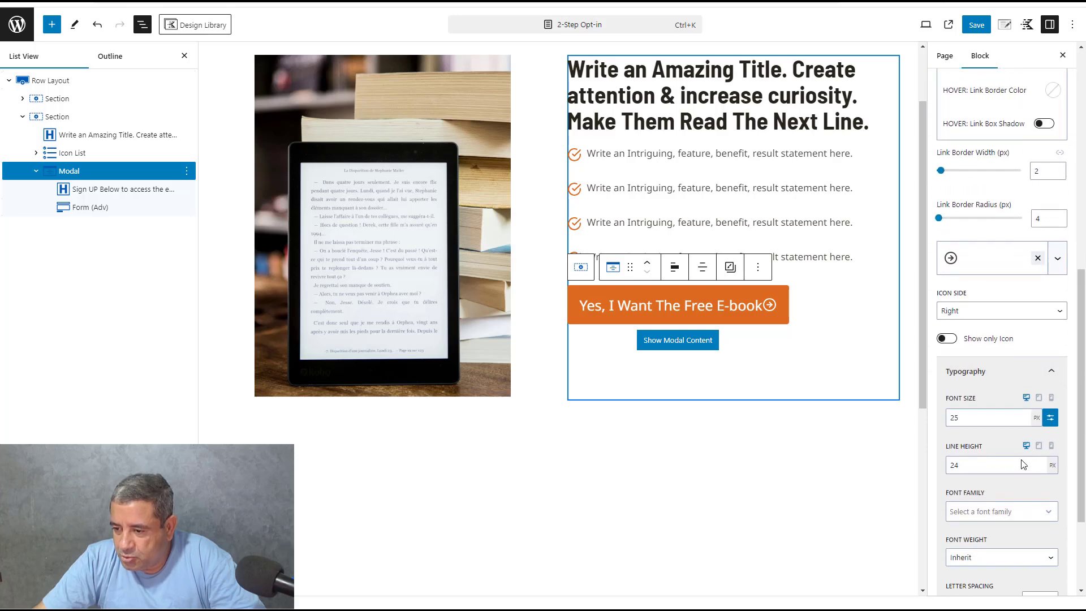
scroll(1023, 465, up, 4)
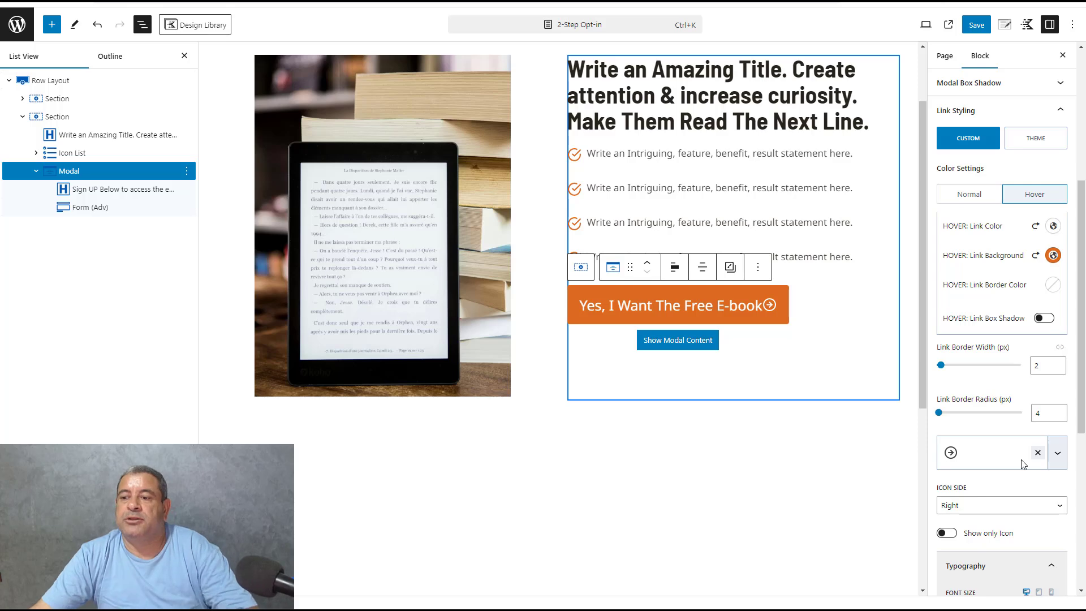
scroll(1024, 465, up, 5)
key(ctrl+s)
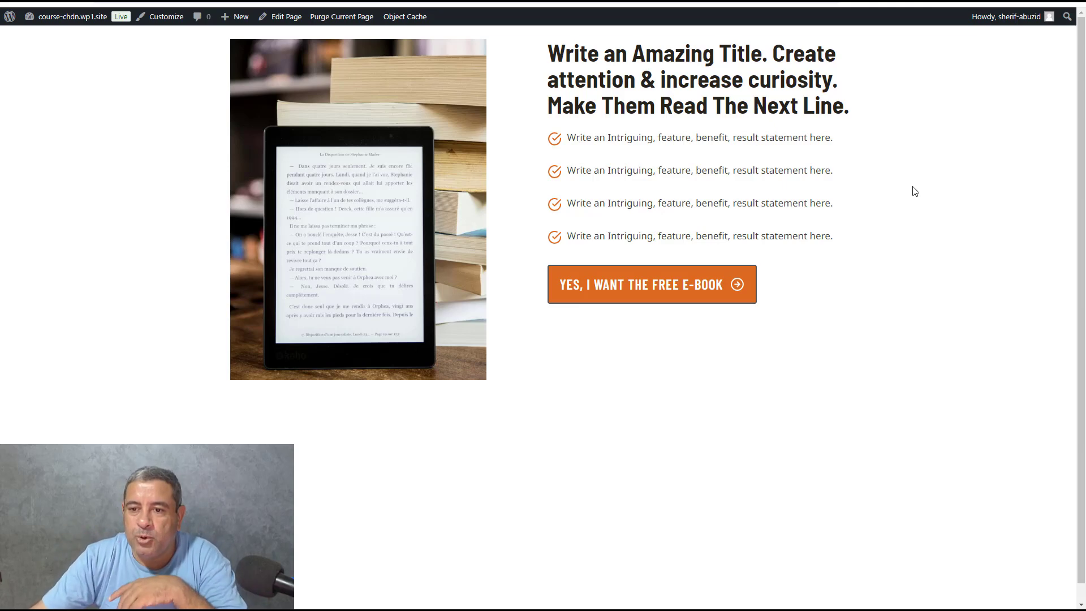
- Back in the editor, give the outer Row Layout a custom content max width of 1458 px and resize its columns to 45% and 55%
key(ctrl+shift+Tab)
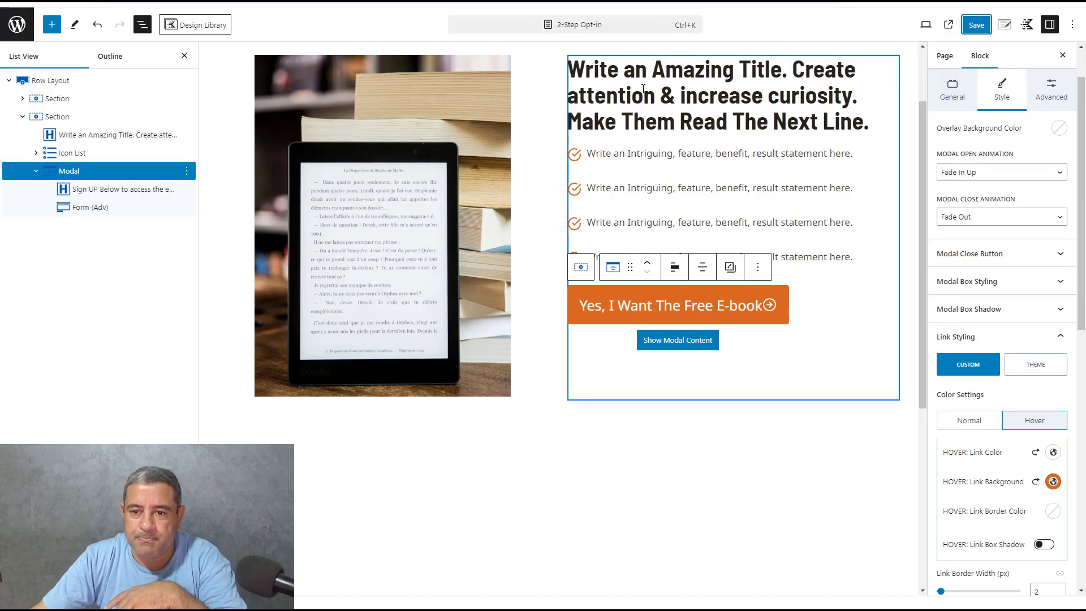
click(63, 80)
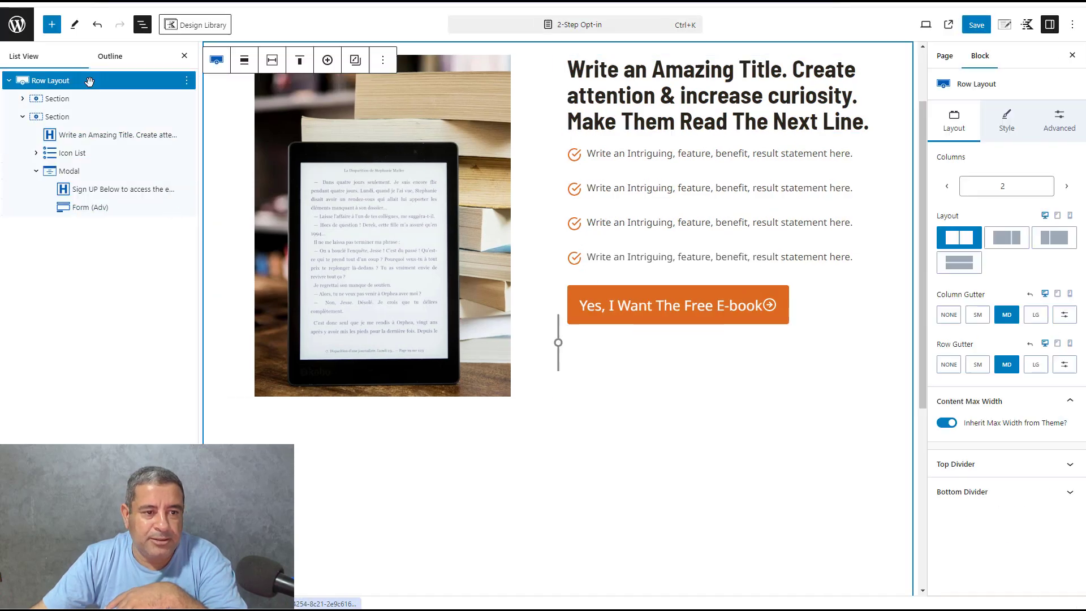
click(946, 423)
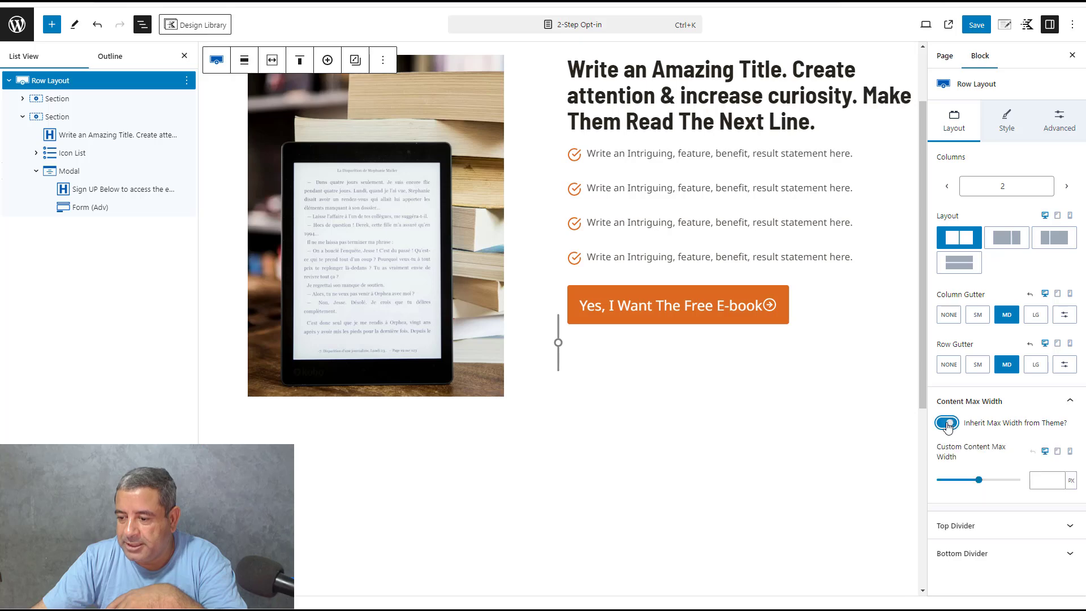
drag(977, 484, 998, 491)
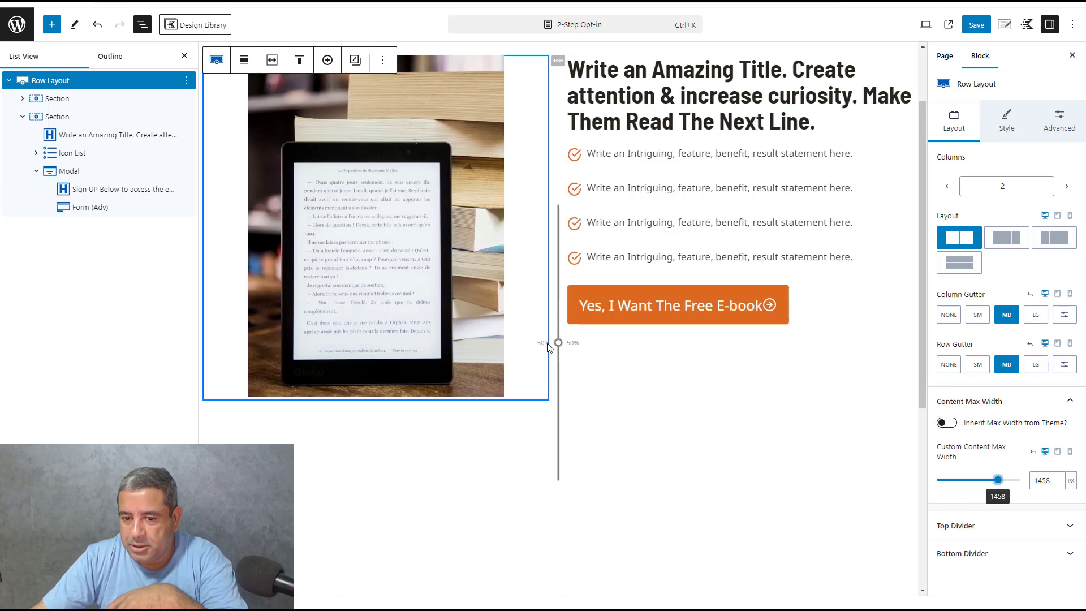
drag(535, 336, 508, 338)
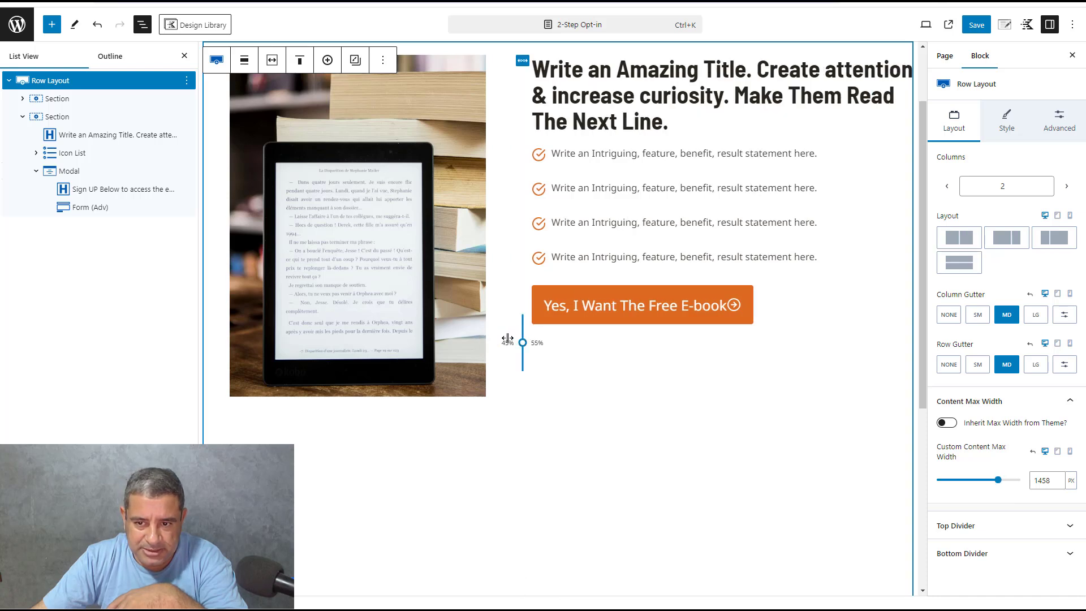
- Add an empty Paragraph block between the heading and the icon list, and save the page
click(676, 125)
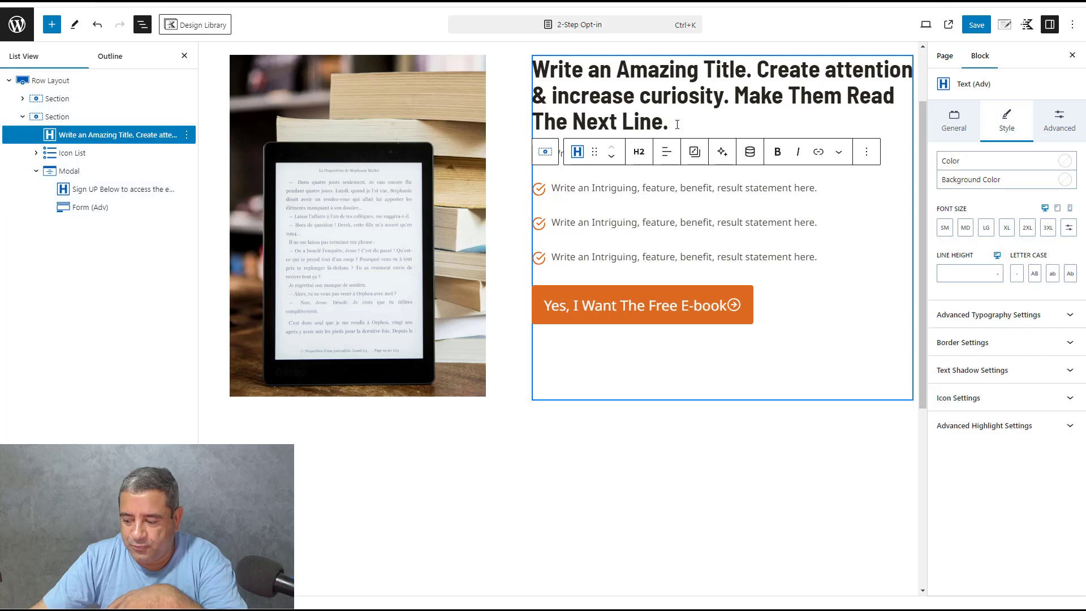
key(Return)
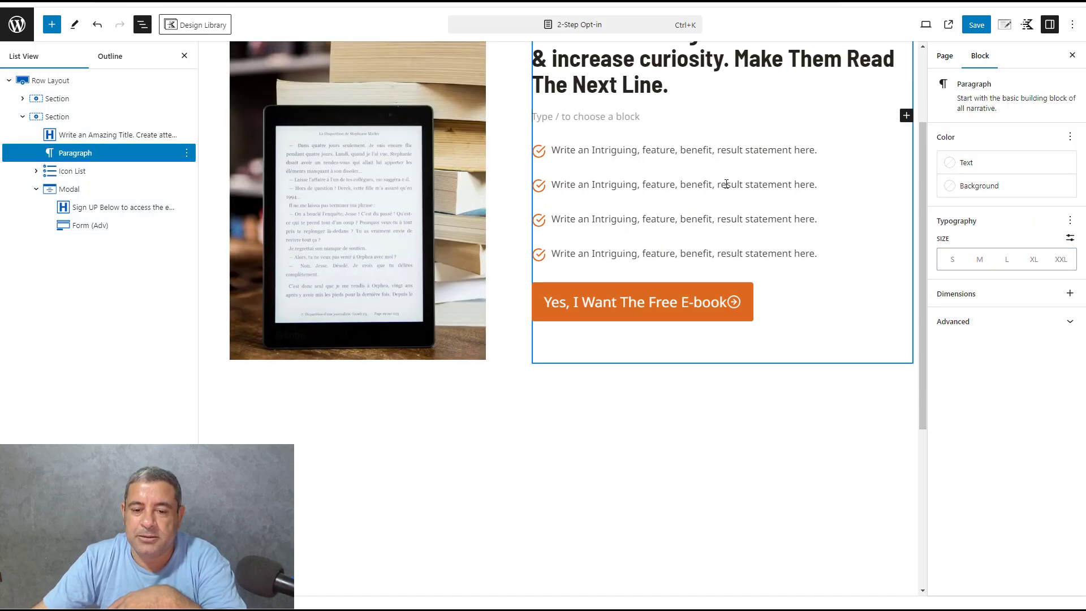
scroll(656, 181, up, 3)
key(ctrl+s)
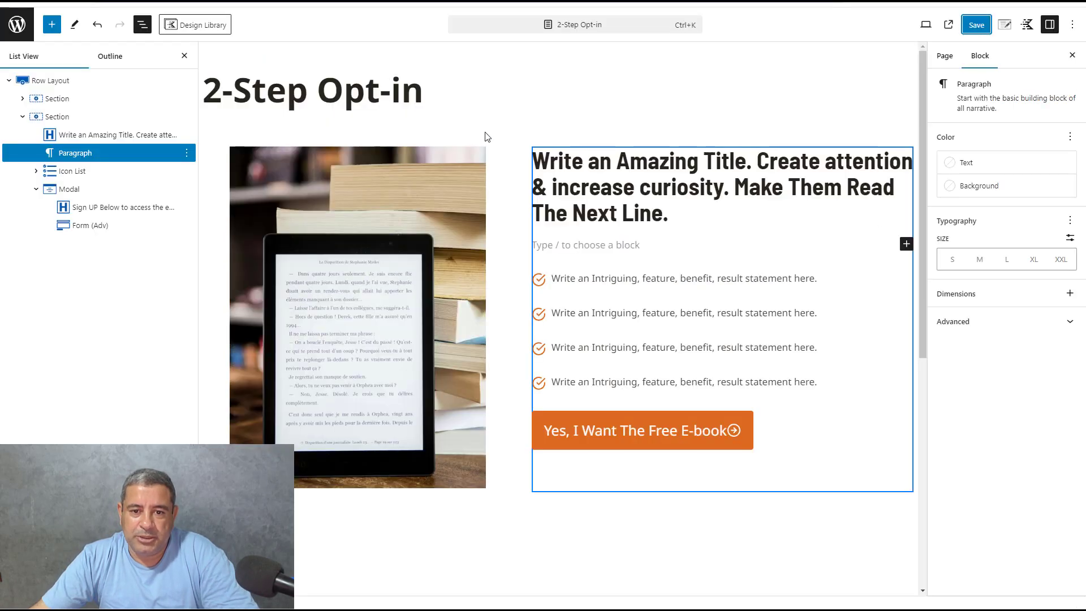
click(486, 136)
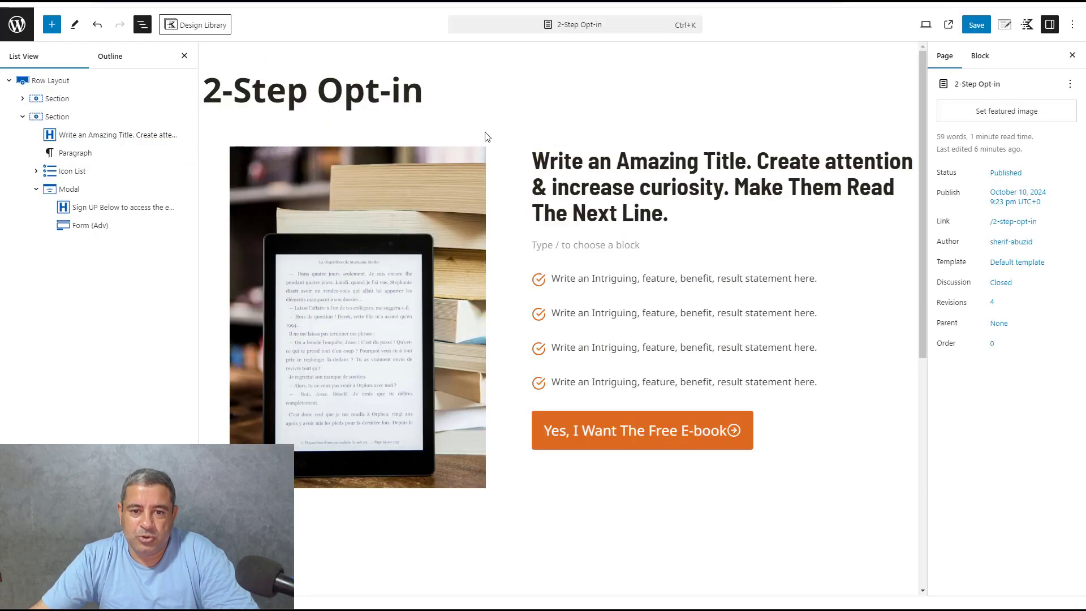
- Vertically align the outer Row Layout's content to the middle and save the page
click(55, 86)
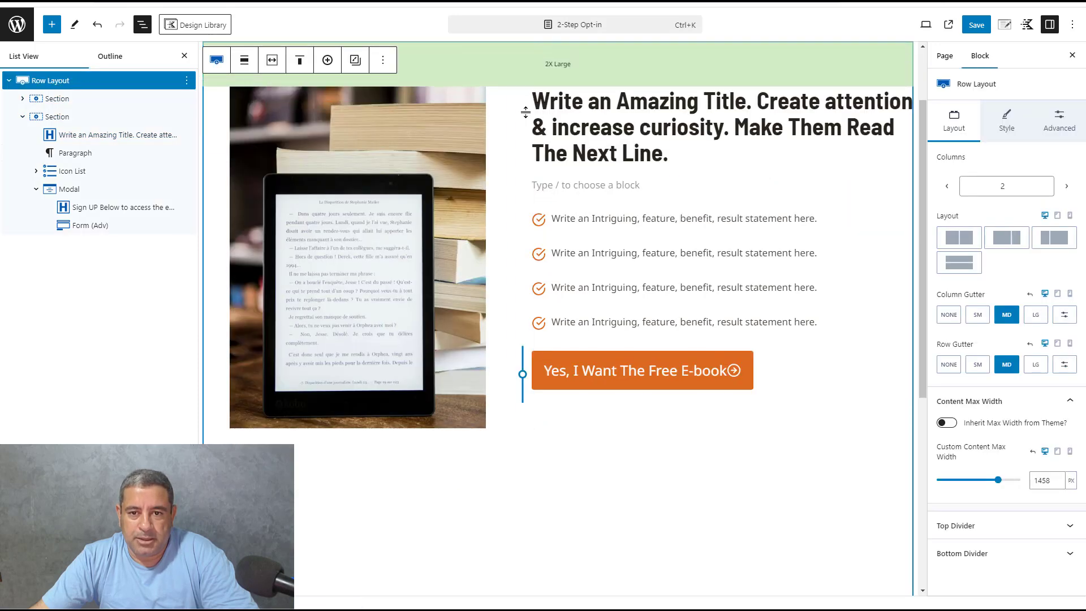
click(298, 61)
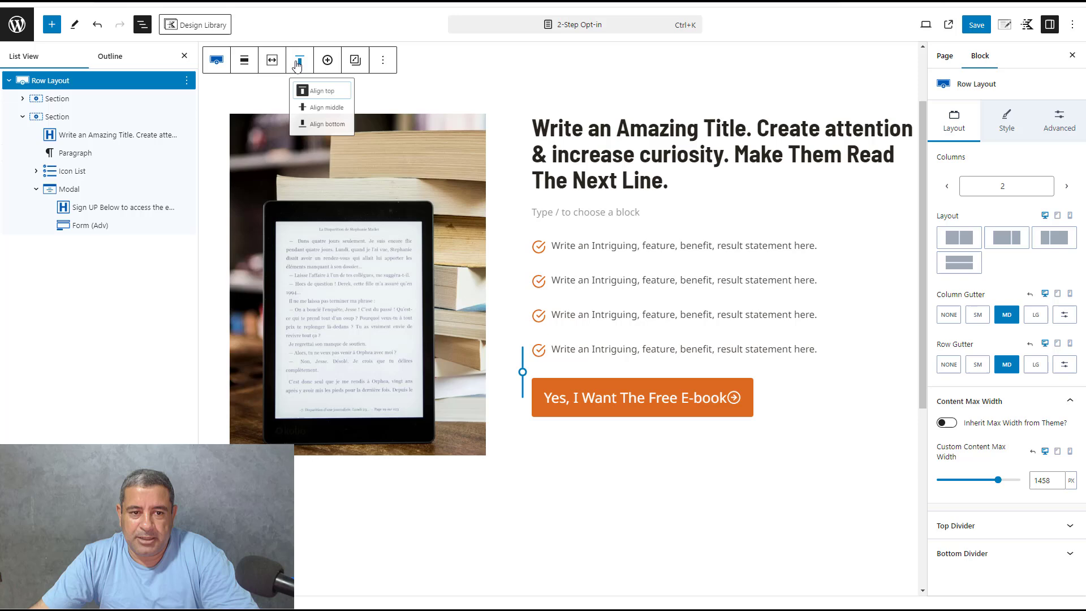
click(321, 110)
click(977, 25)
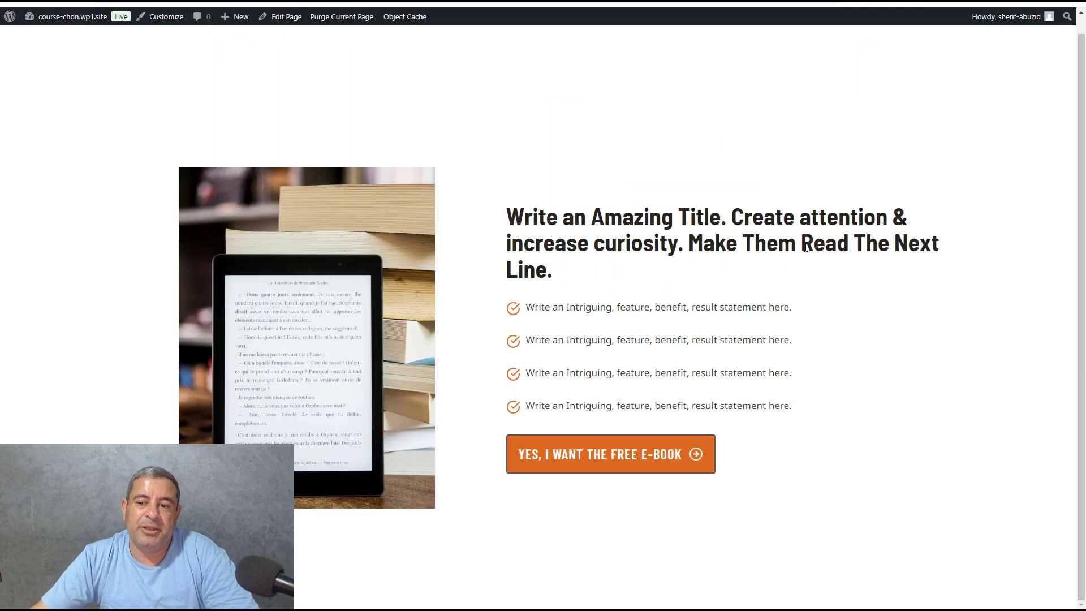
- Test the opt-in on the live page: open the modal form, fill in a dummy e-mail address and submit it
click(622, 458)
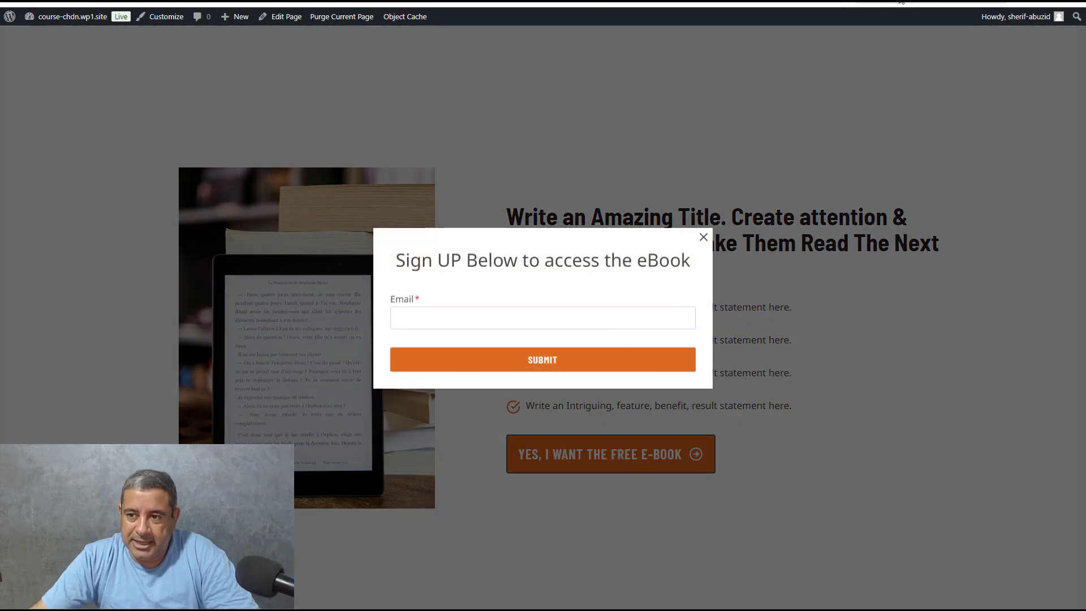
click(874, 3)
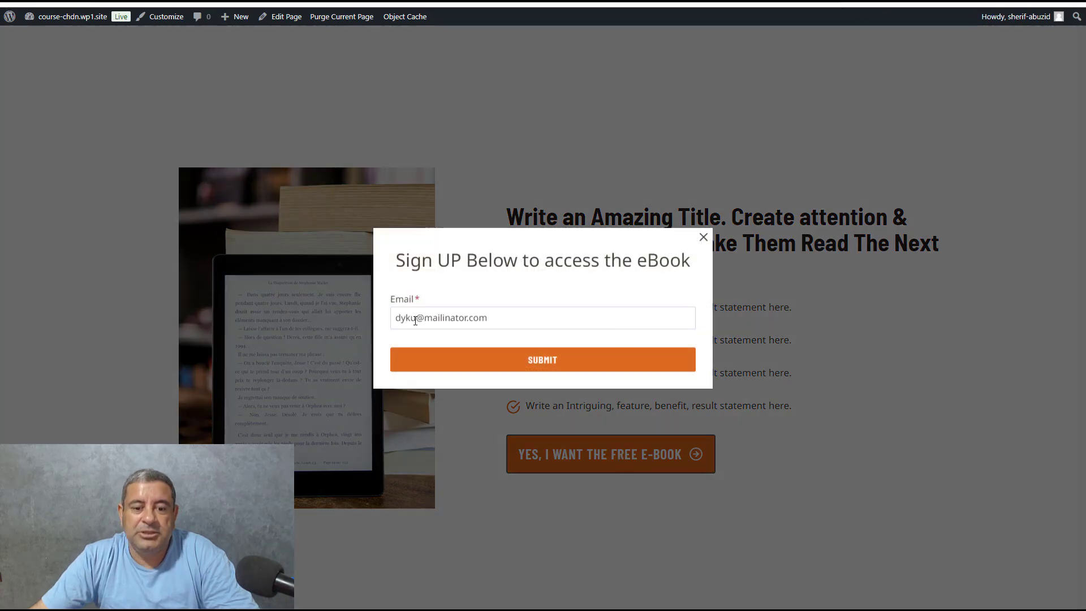
click(536, 366)
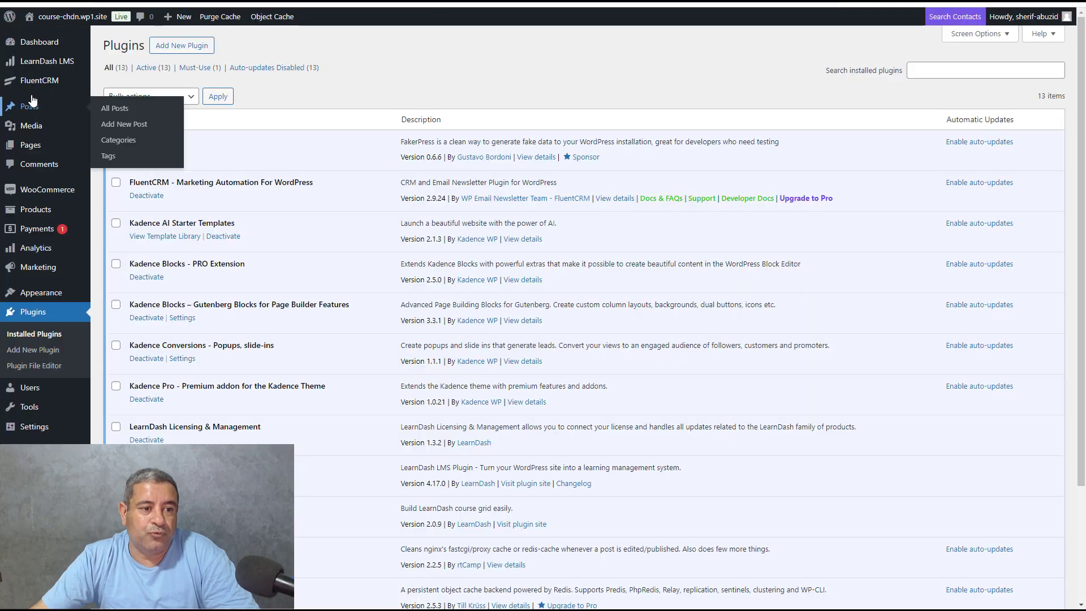
- Open the FluentCRM contacts and check the newly submitted contact's e-mail, list and tag
mouse_move(50, 83)
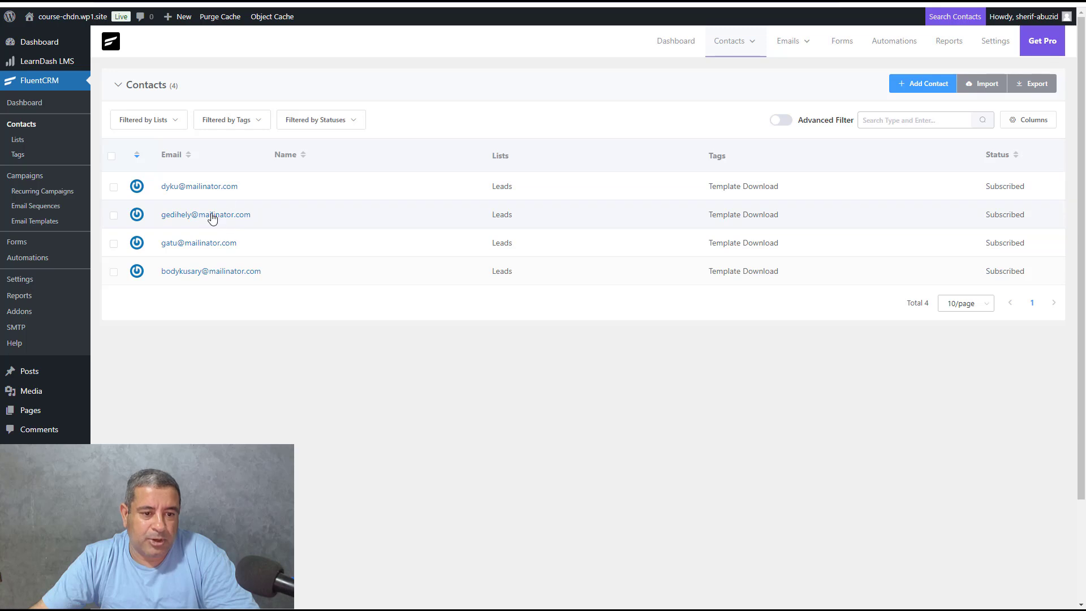
drag(252, 193, 152, 188)
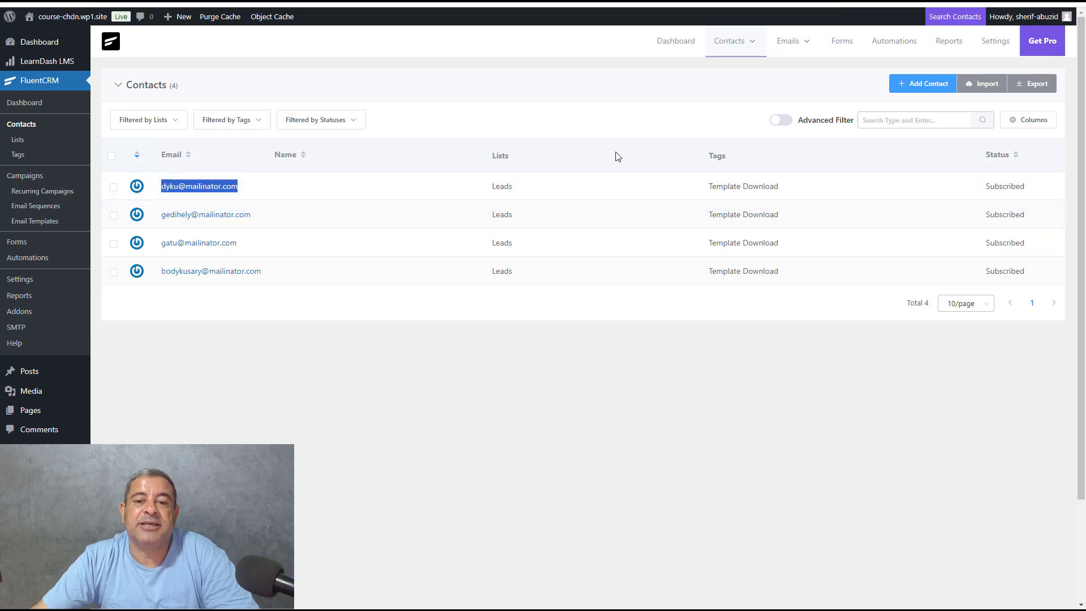
click(616, 115)
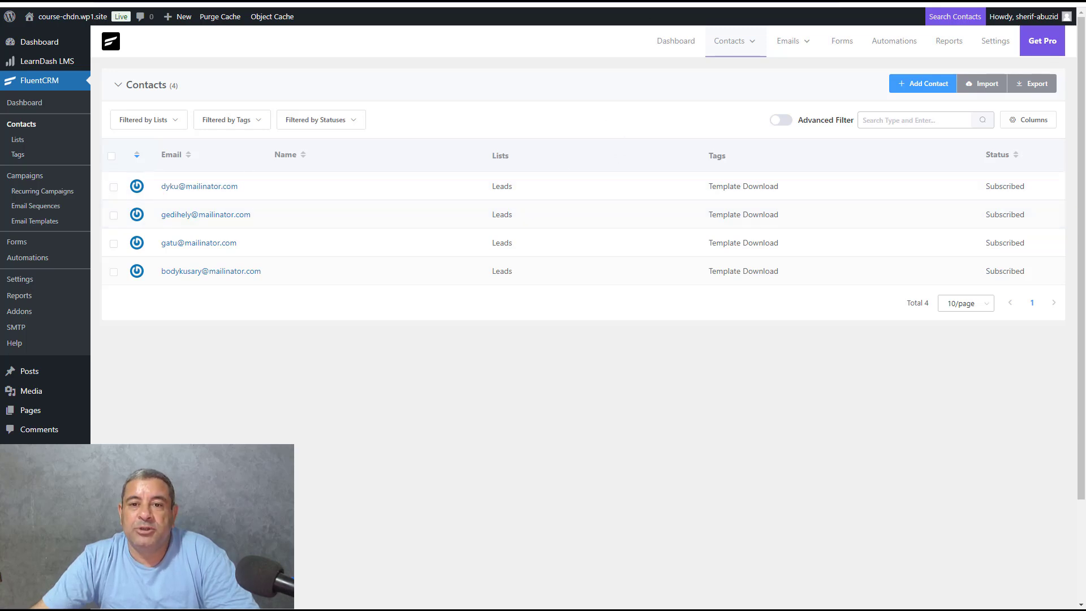
- View the thank-you page the form redirects to, and return to the 2-Step Opt-in page editor
click(650, 2)
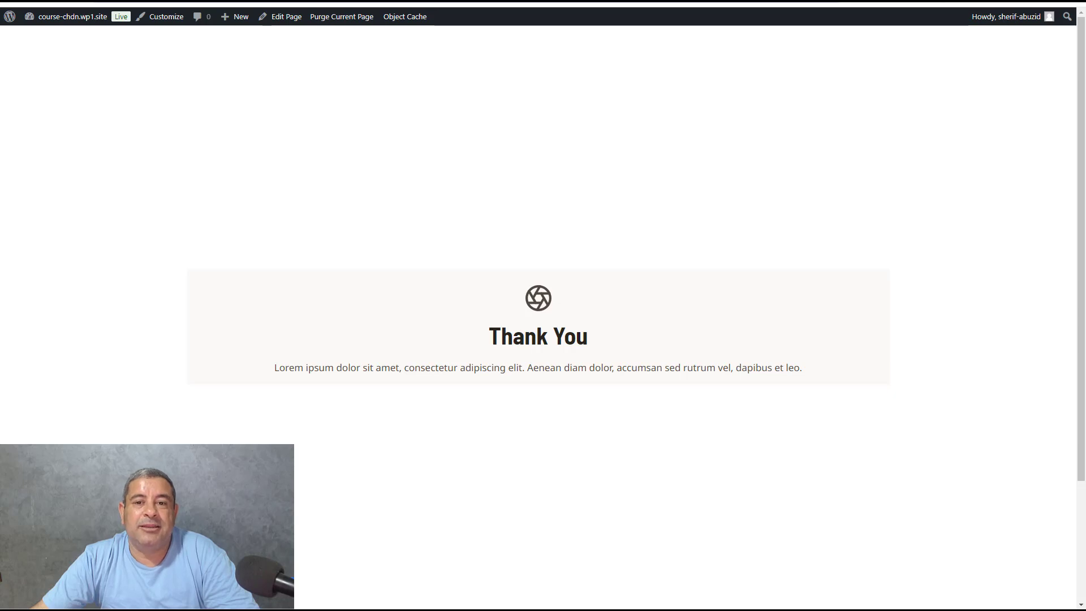
click(413, 2)
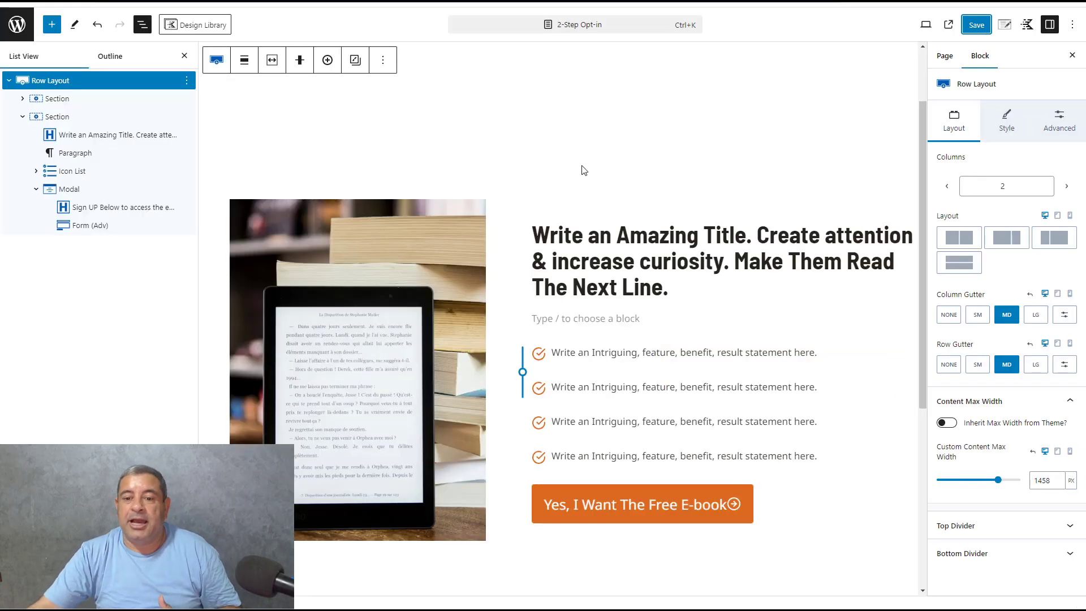